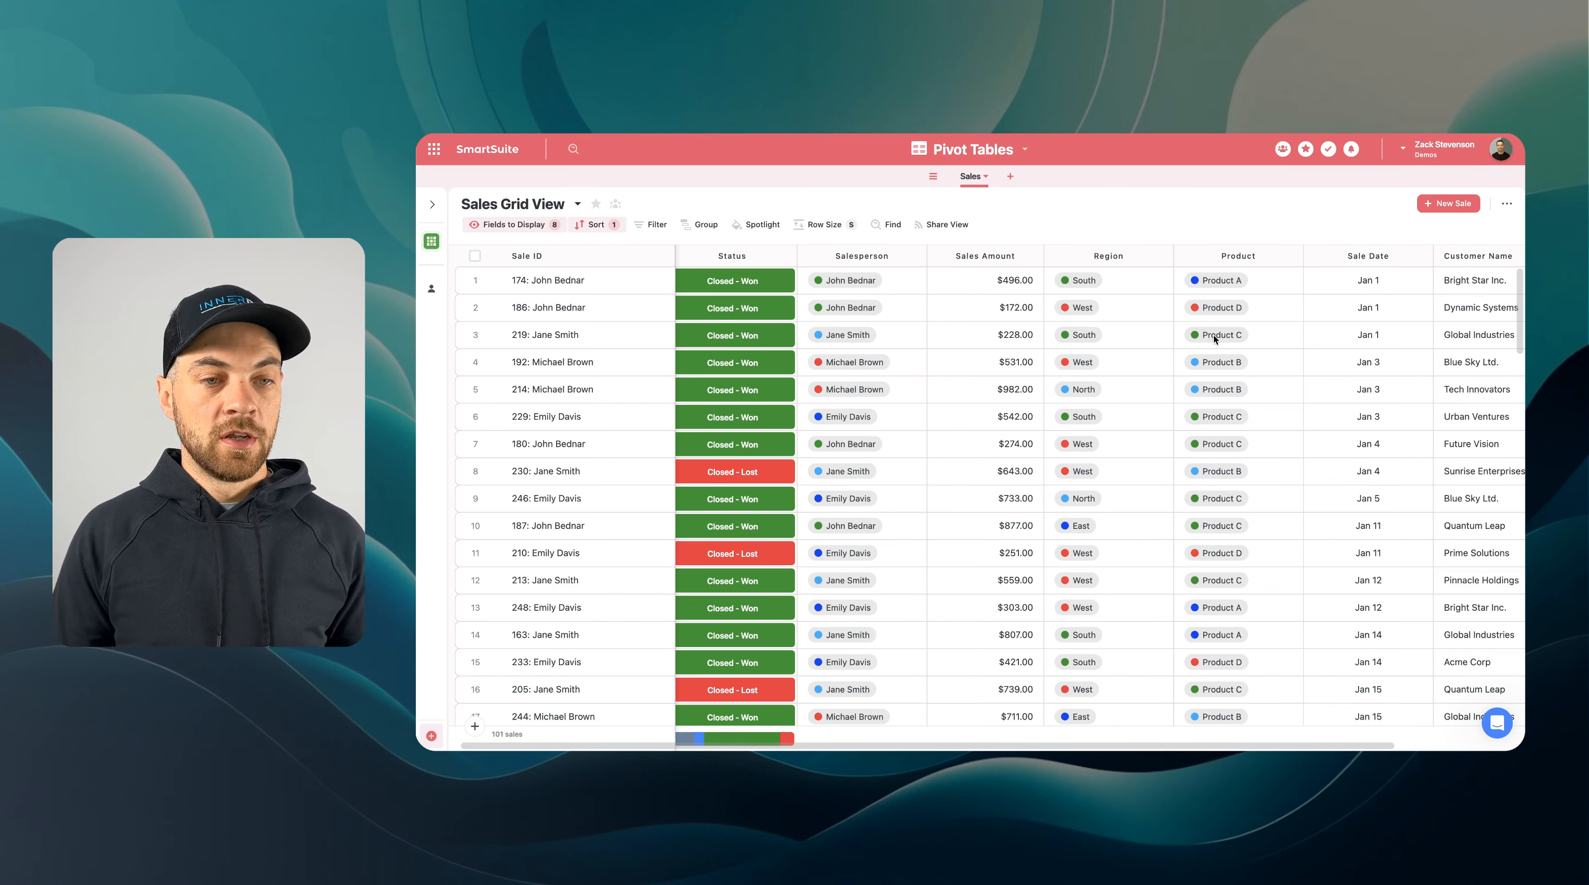
- Review the fields of the Sales grid, from Status and Salesperson across to Sale Date and Customer Name
{"action": "scroll", "coordinate": [1213, 333], "scroll_direction": "left", "scroll_amount": 1}
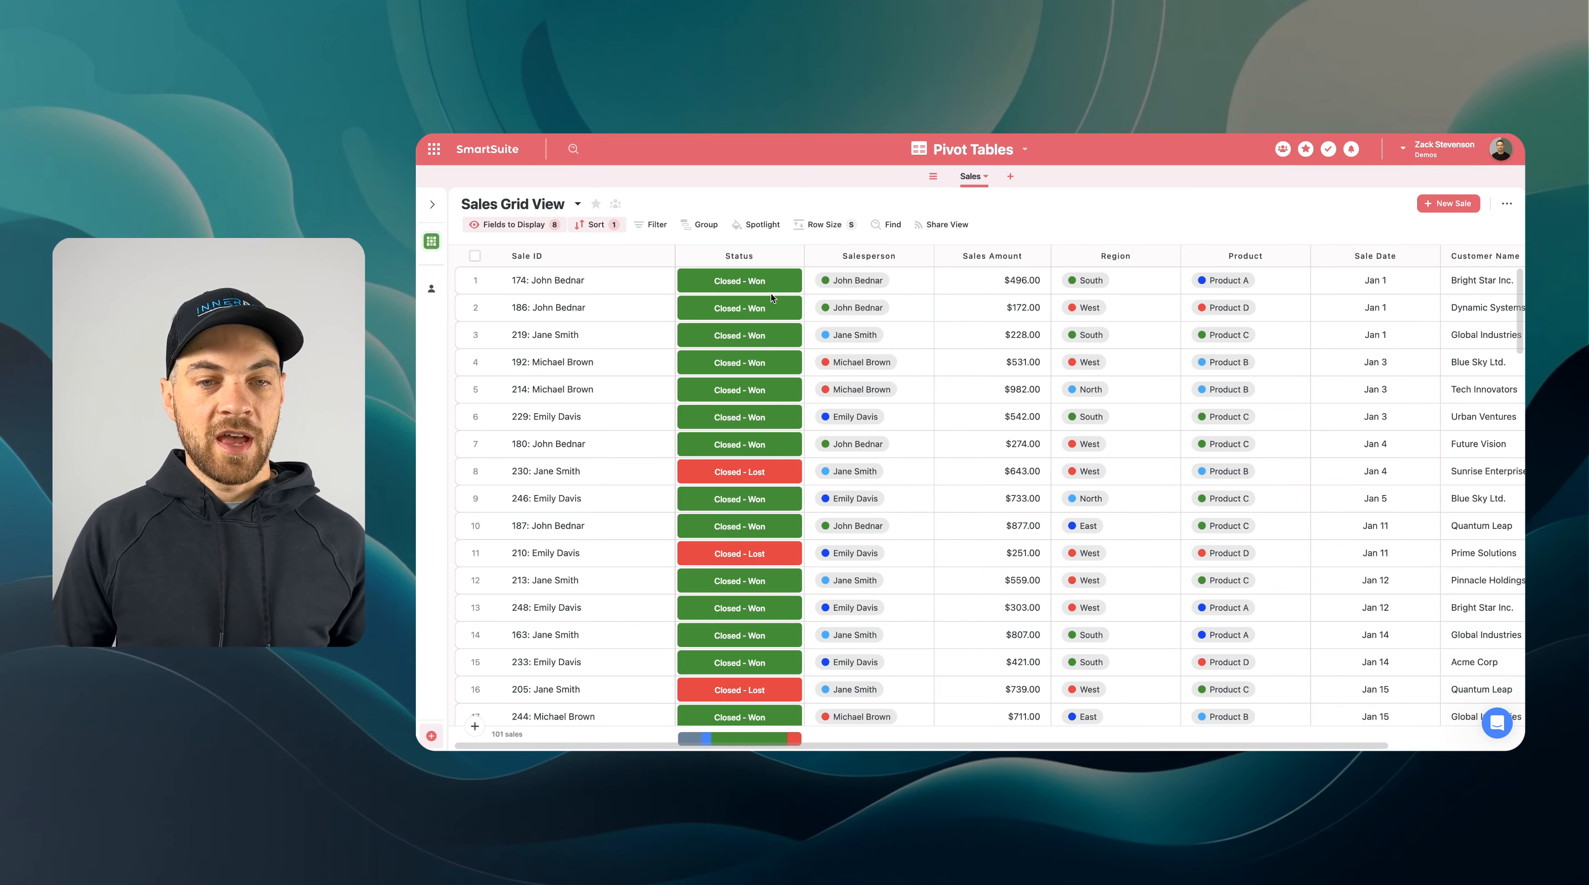
{"action": "scroll", "coordinate": [869, 257], "scroll_direction": "right", "scroll_amount": 3}
{"action": "scroll", "coordinate": [866, 257], "scroll_direction": "left", "scroll_amount": 2}
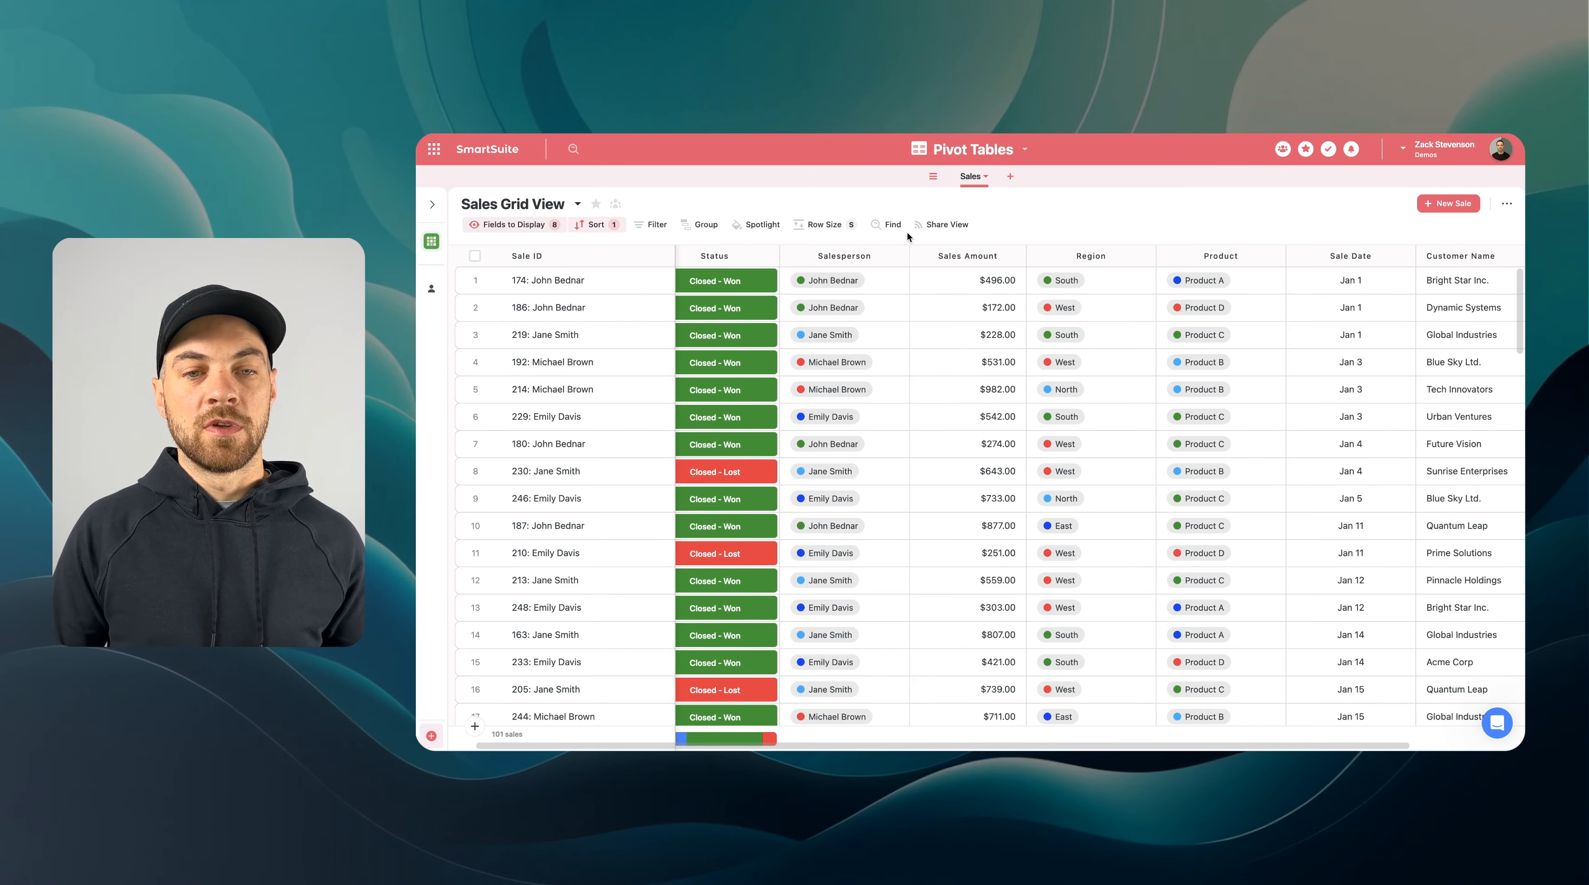
{"action": "scroll", "coordinate": [924, 262], "scroll_direction": "left", "scroll_amount": 1}
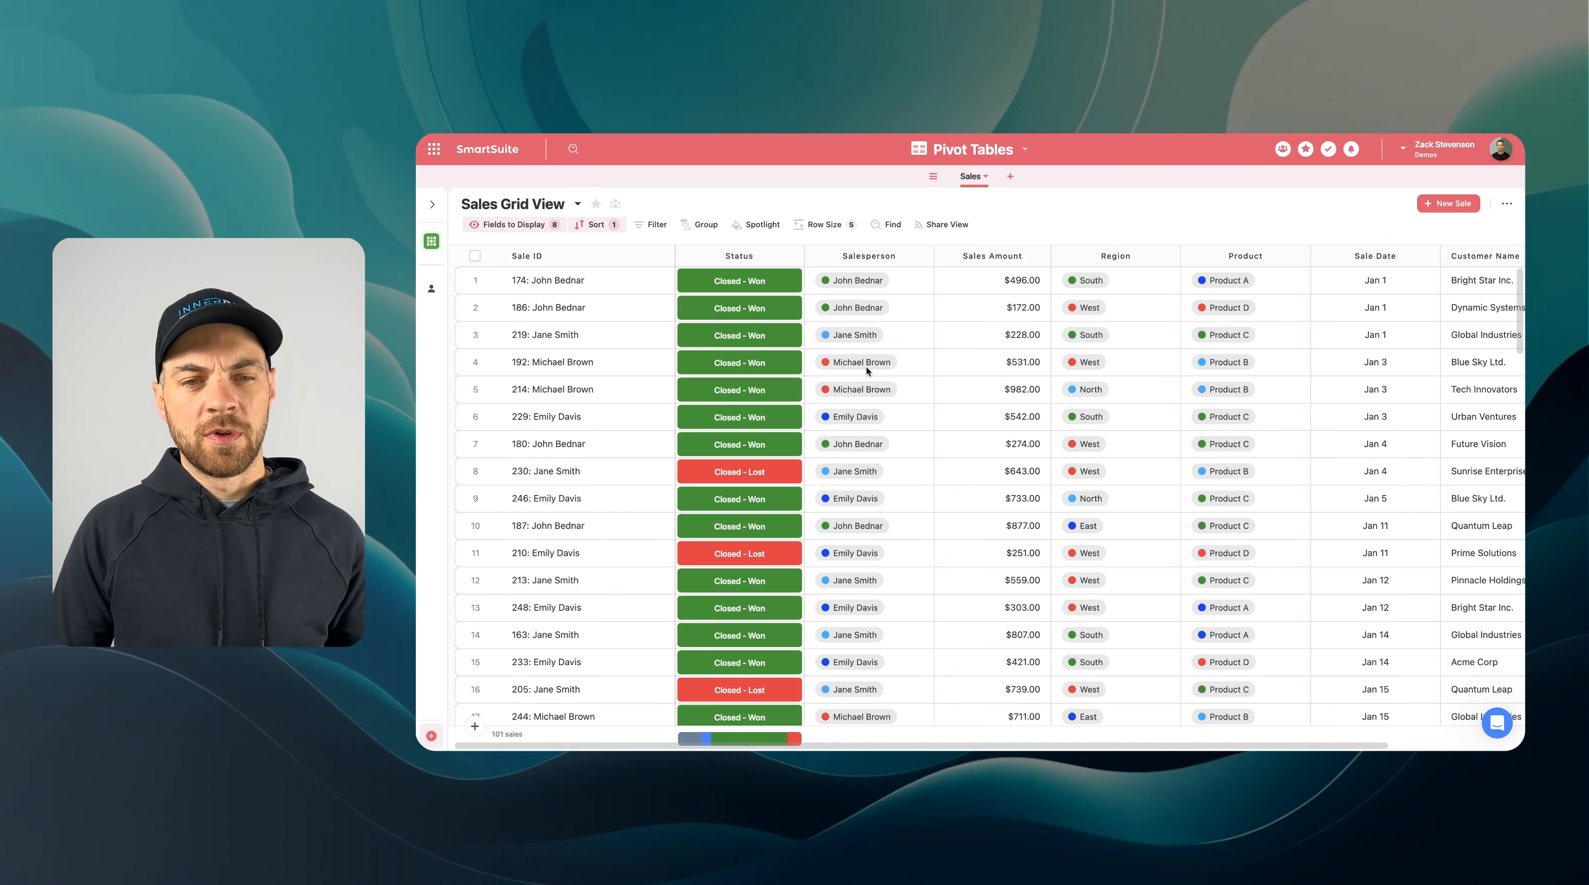
{"action": "scroll", "coordinate": [929, 299], "scroll_direction": "right", "scroll_amount": 2}
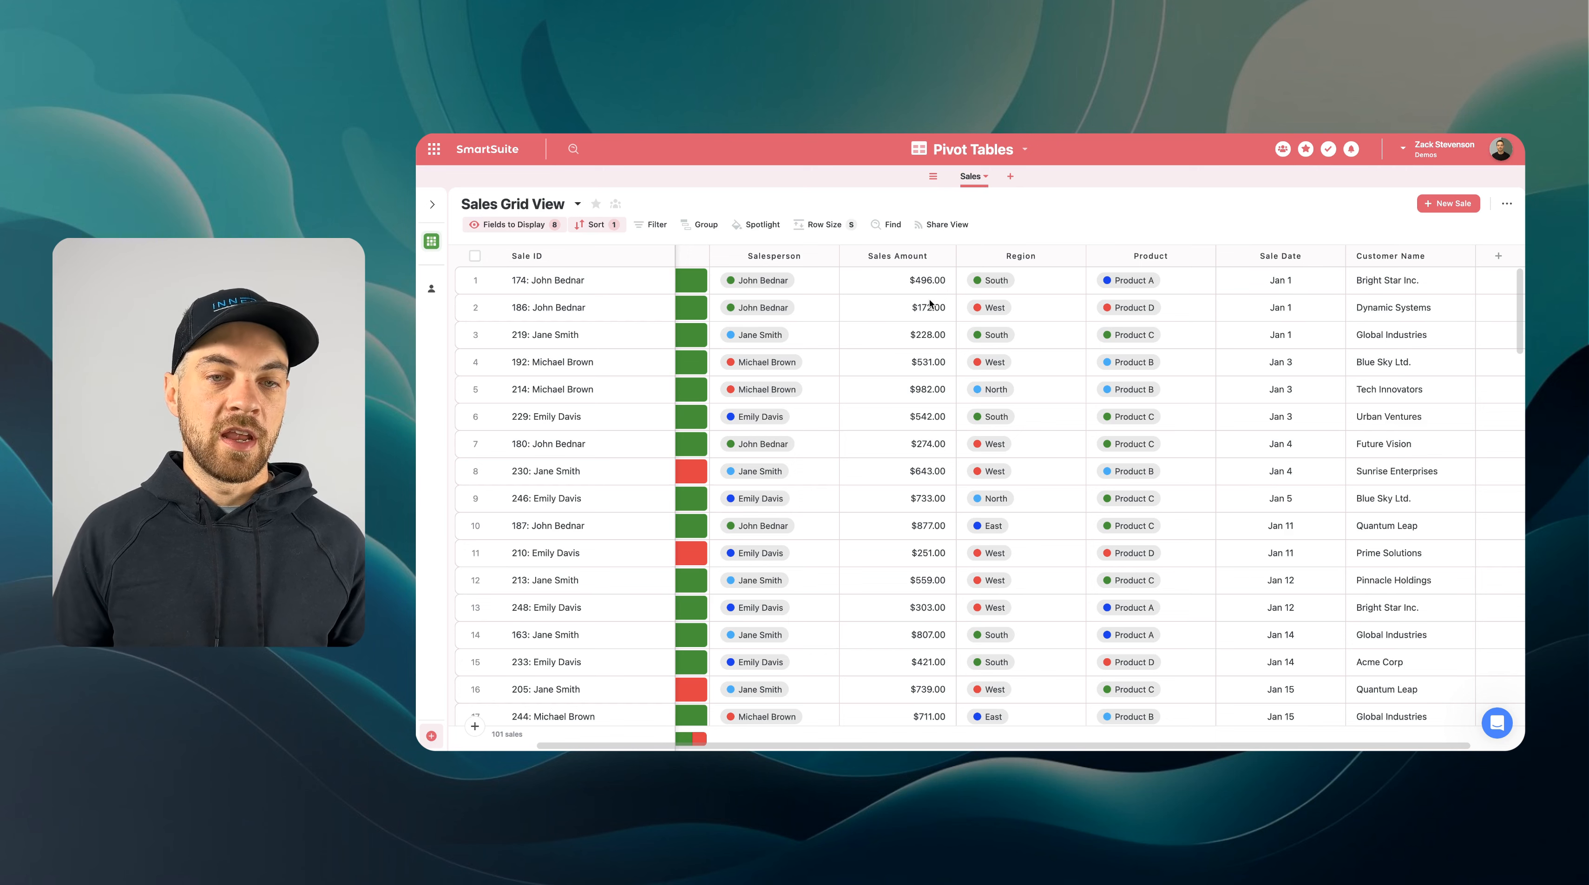
{"action": "scroll", "coordinate": [930, 298], "scroll_direction": "left", "scroll_amount": 2}
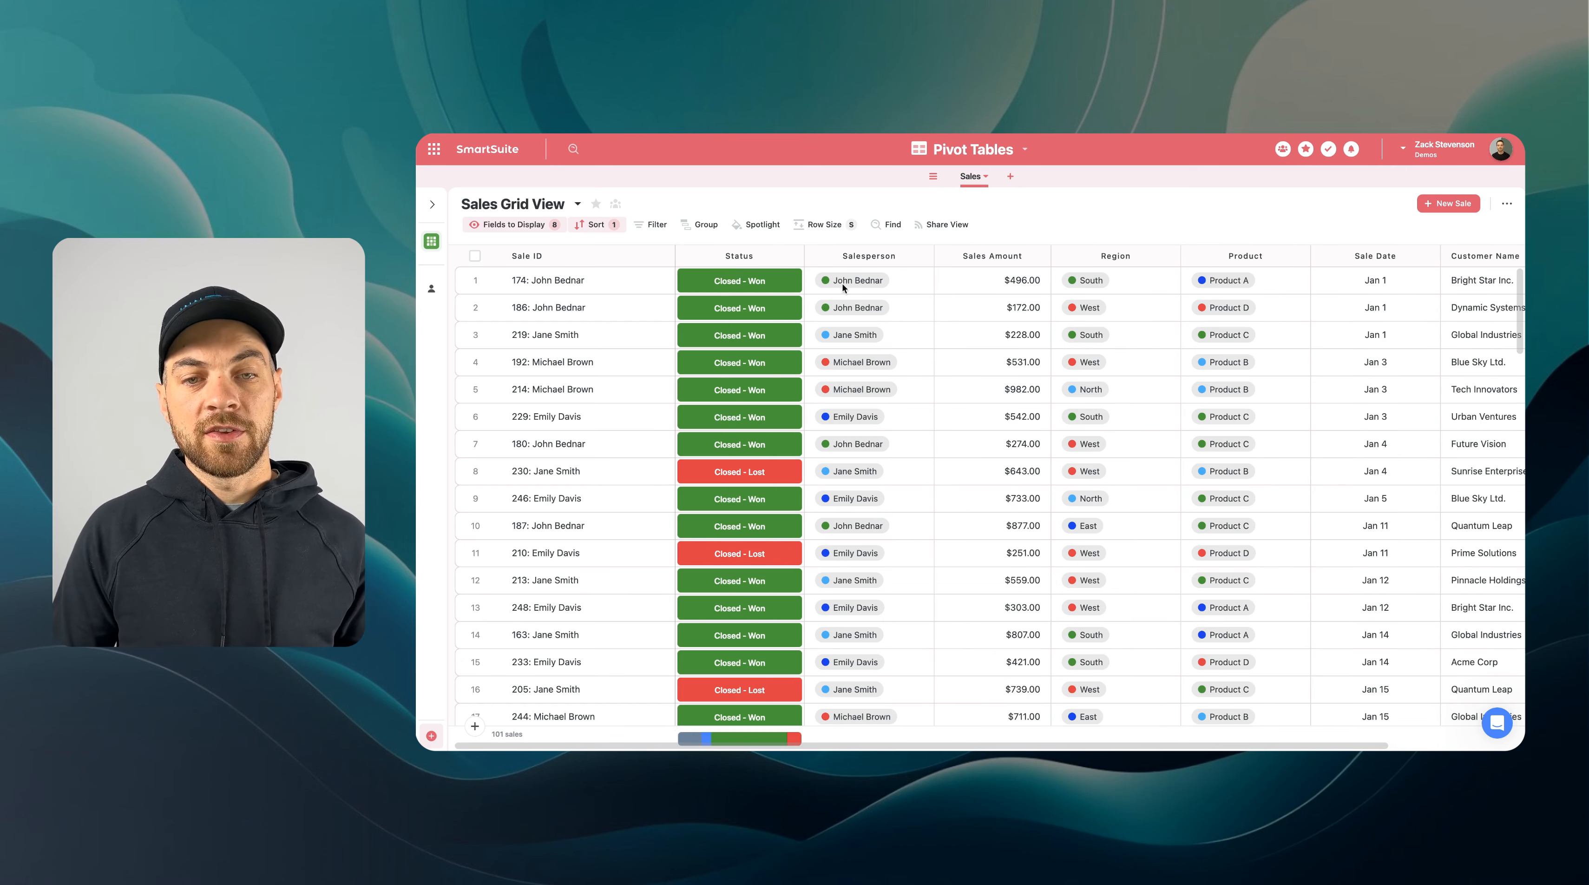
{"action": "scroll", "coordinate": [854, 284], "scroll_direction": "right", "scroll_amount": 1}
{"action": "scroll", "coordinate": [854, 285], "scroll_direction": "right", "scroll_amount": 3}
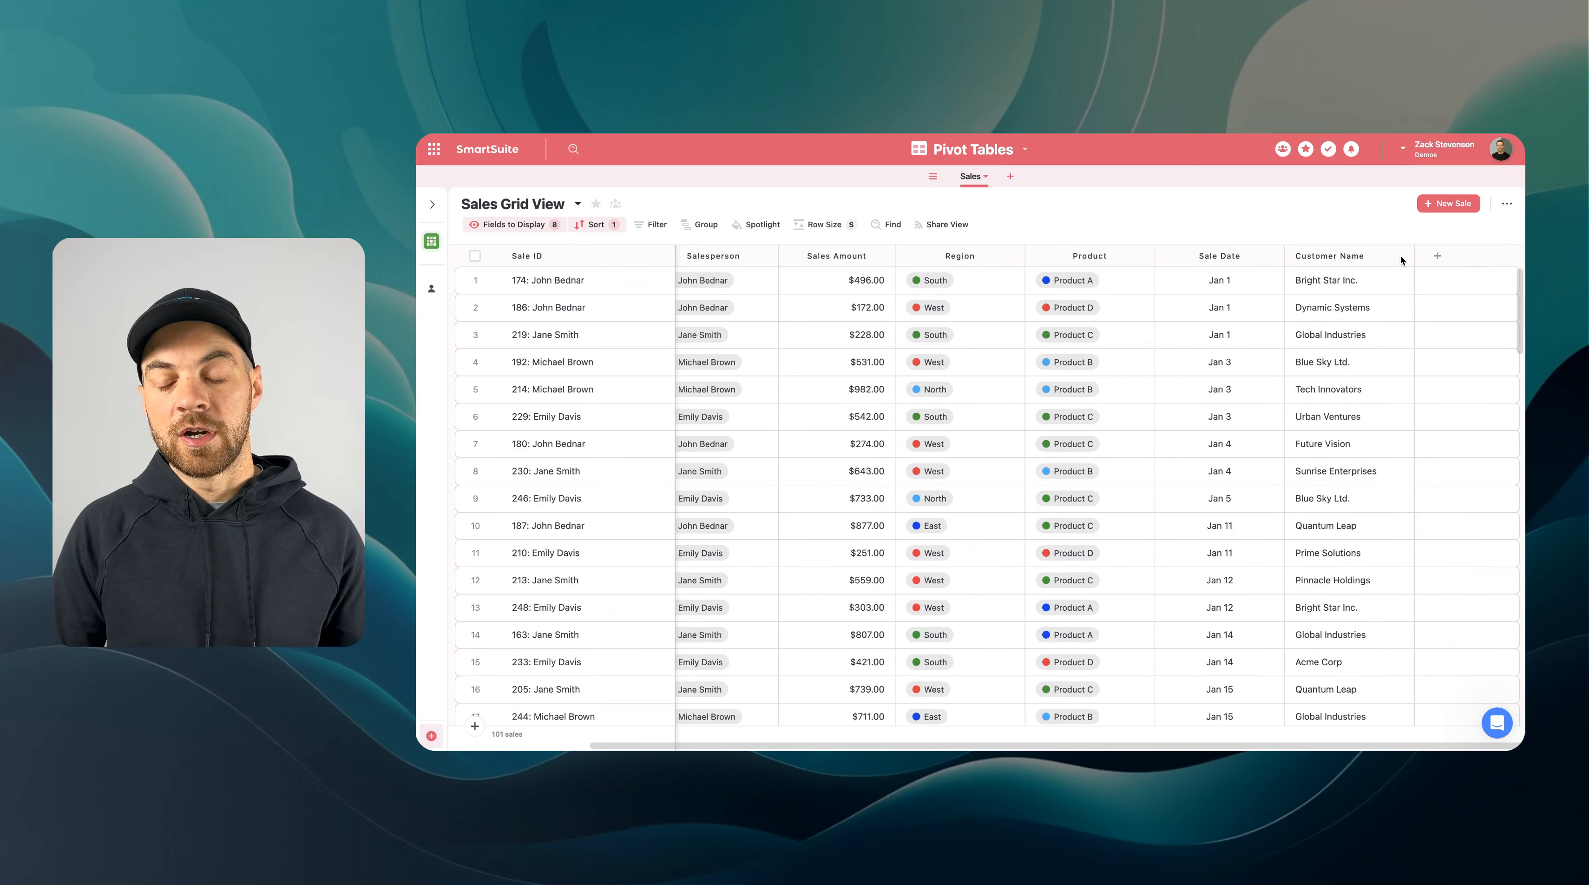
{"action": "scroll", "coordinate": [969, 372], "scroll_direction": "left", "scroll_amount": 3}
- Create a public dashboard view named Dashboard for the Sales table and collapse the list of views
{"action": "left_click", "coordinate": [432, 205]}
{"action": "left_click", "coordinate": [513, 736]}
{"action": "scroll", "coordinate": [833, 608], "scroll_direction": "down", "scroll_amount": 3}
{"action": "left_click", "coordinate": [834, 609]}
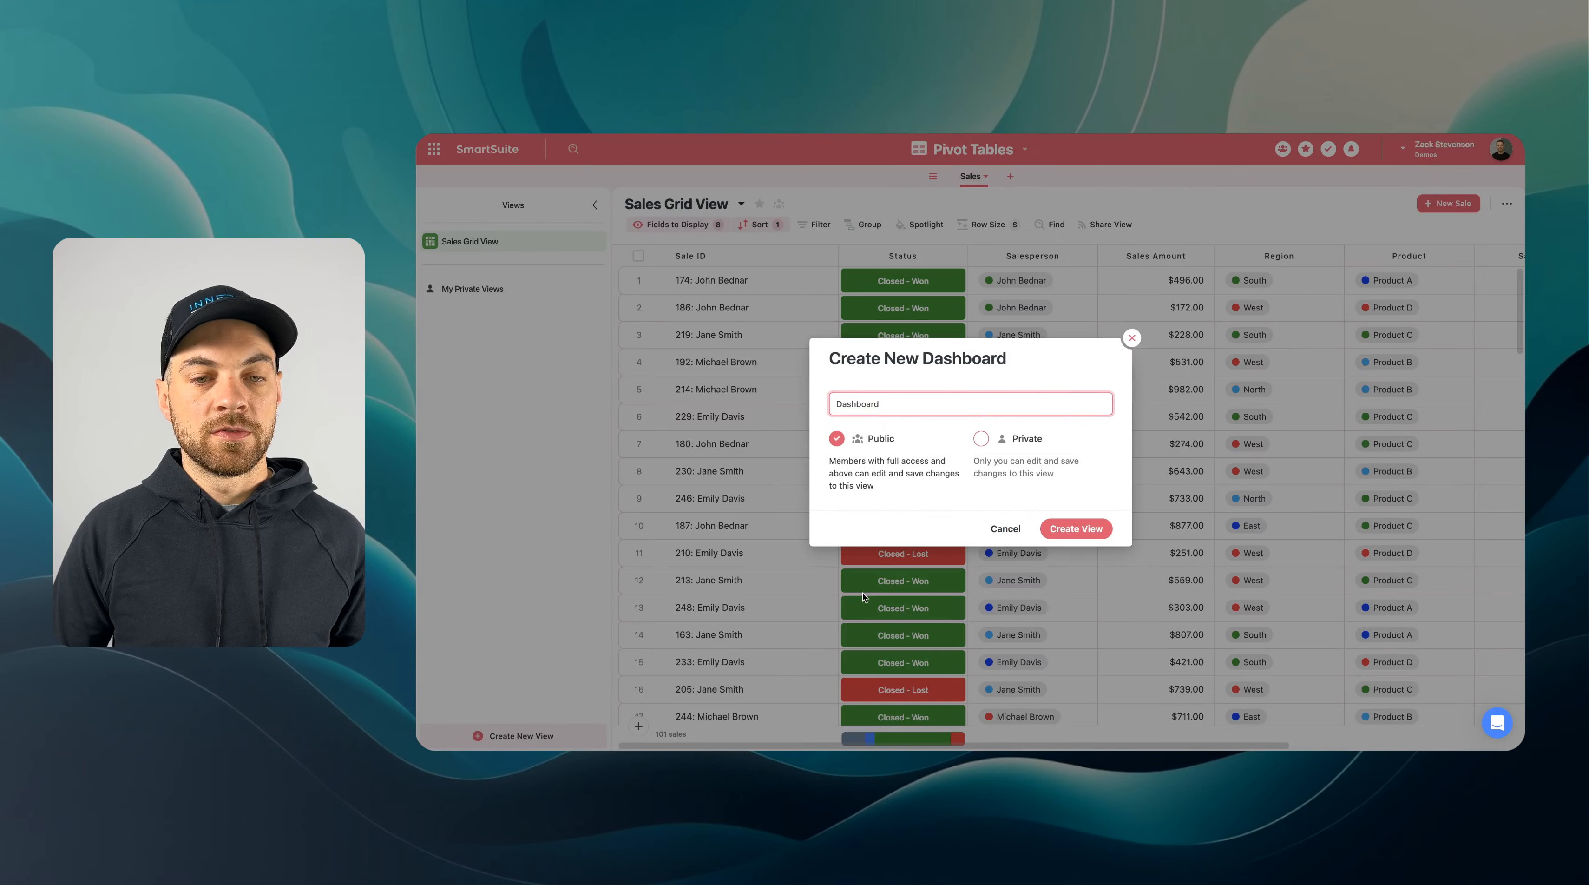
{"action": "left_click", "coordinate": [1089, 527]}
{"action": "left_click", "coordinate": [595, 204]}
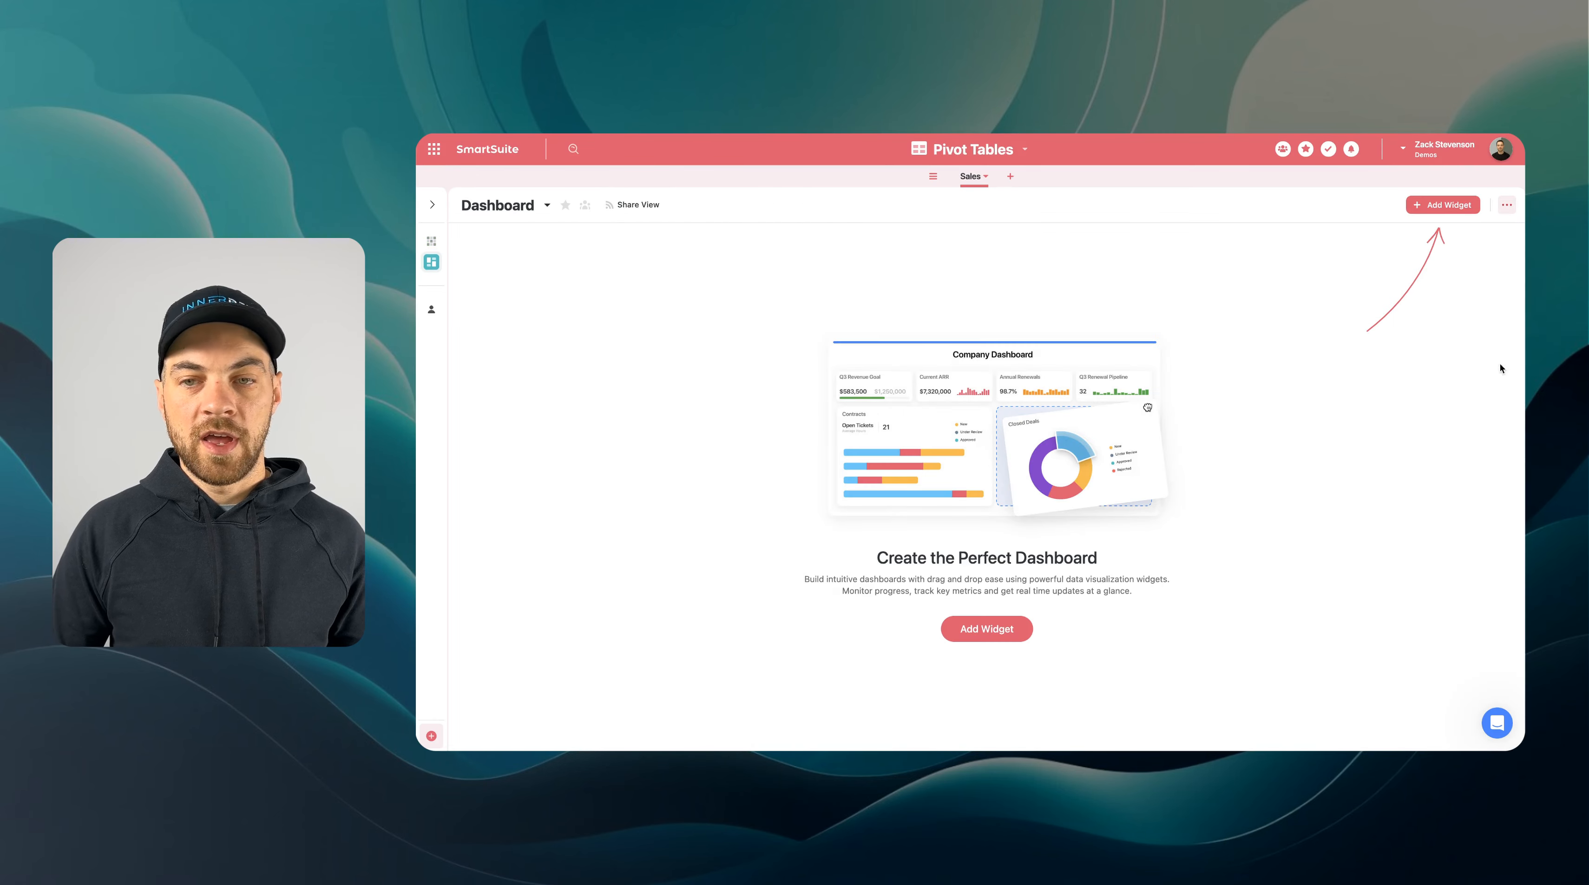
- Browse the widget library and choose the Pivot Table widget for the dashboard
{"action": "left_click", "coordinate": [1437, 206]}
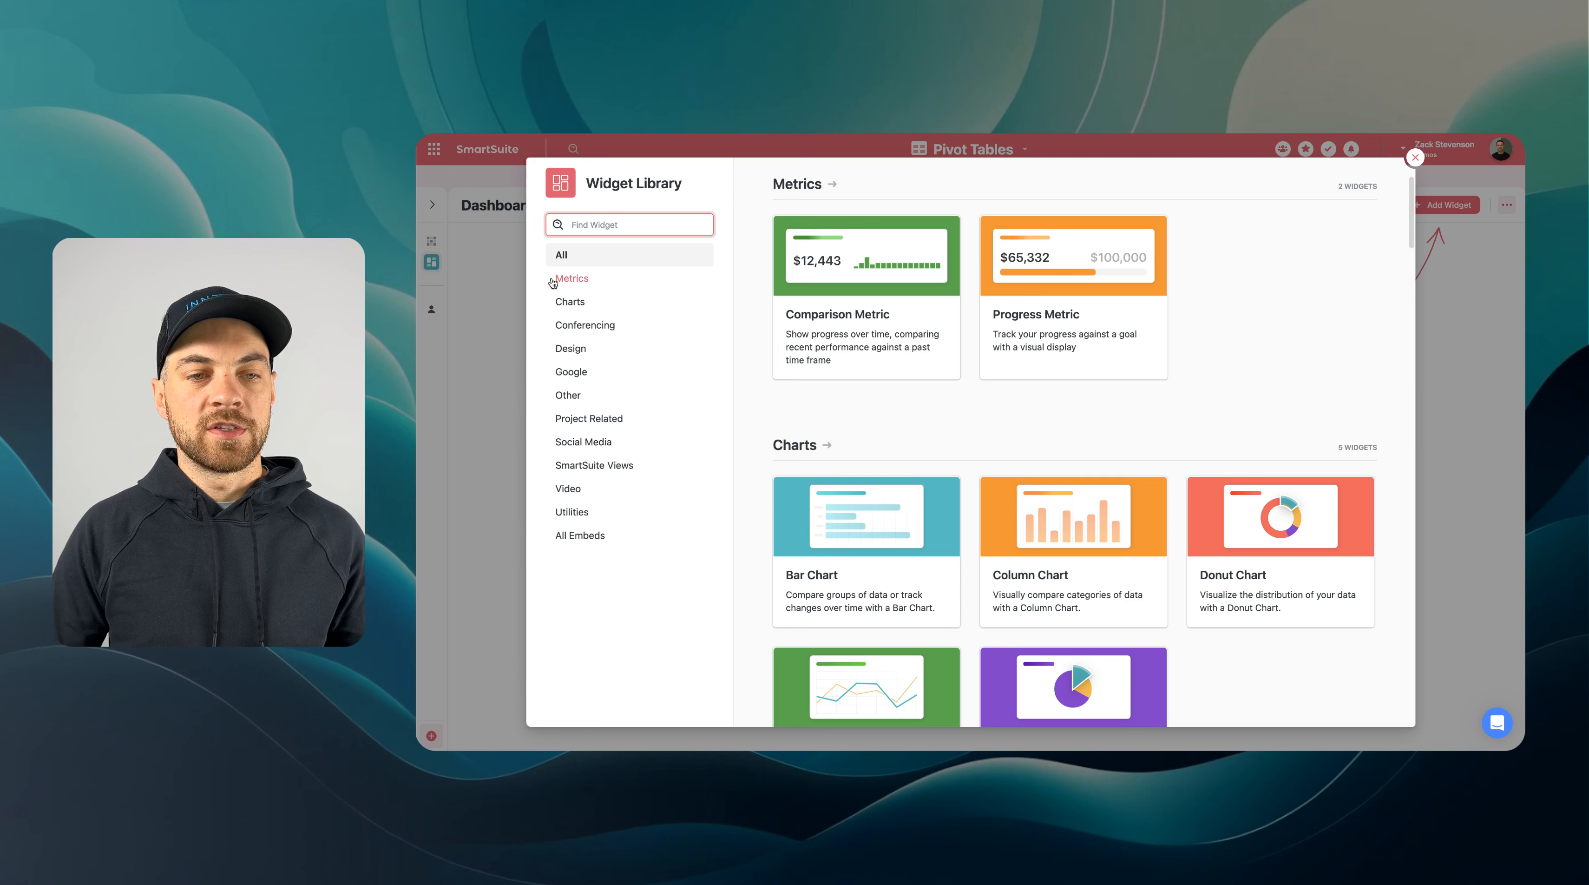
{"action": "mouse_move", "coordinate": [874, 307]}
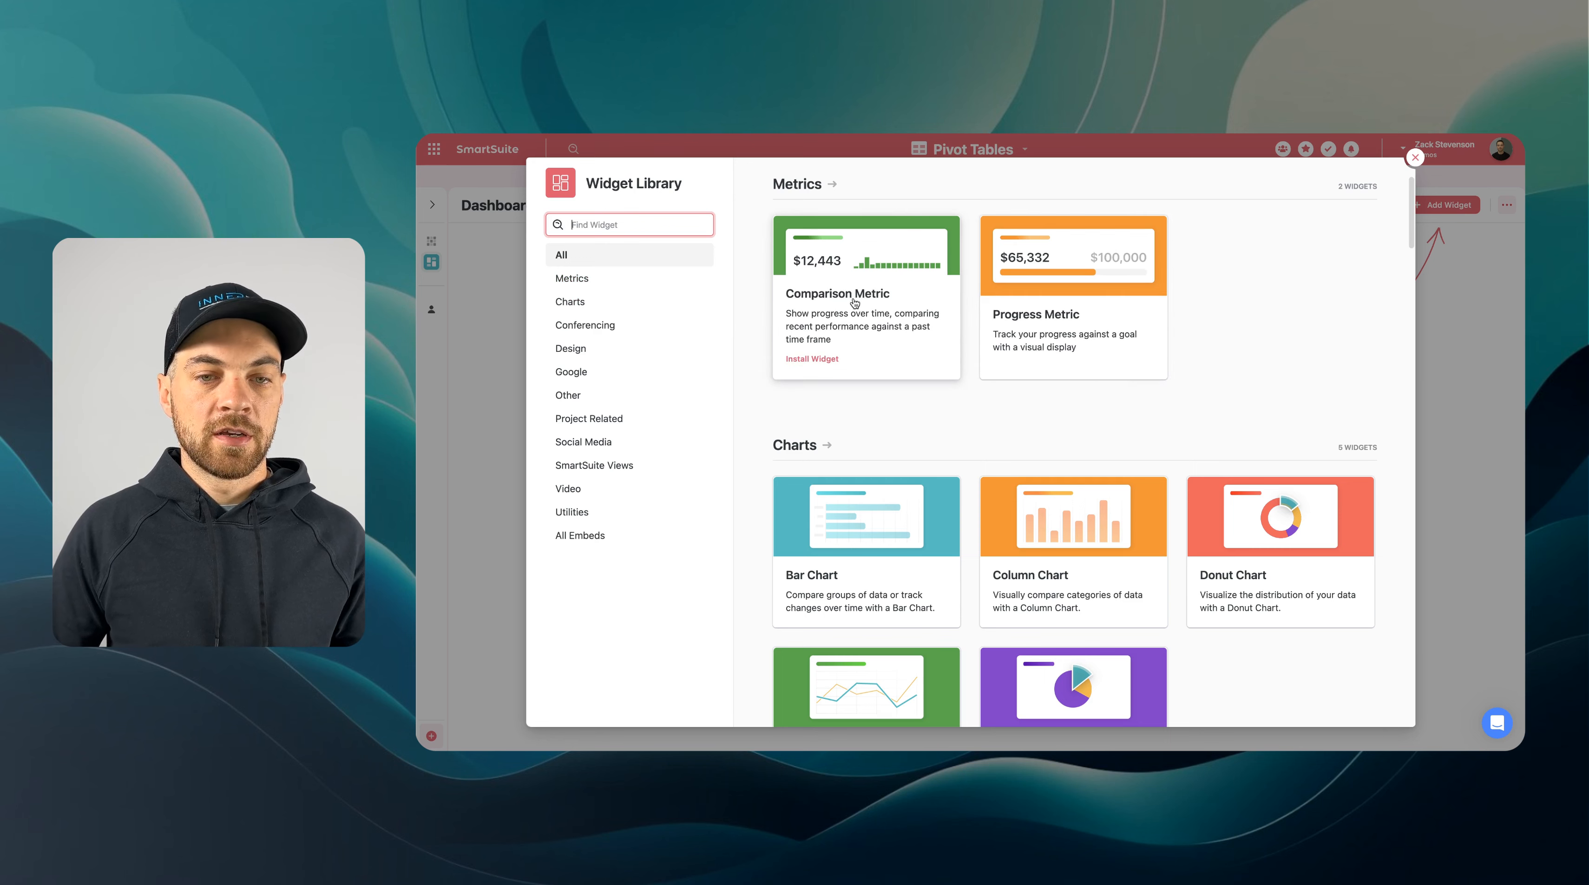
{"action": "scroll", "coordinate": [827, 311], "scroll_direction": "down", "scroll_amount": 3}
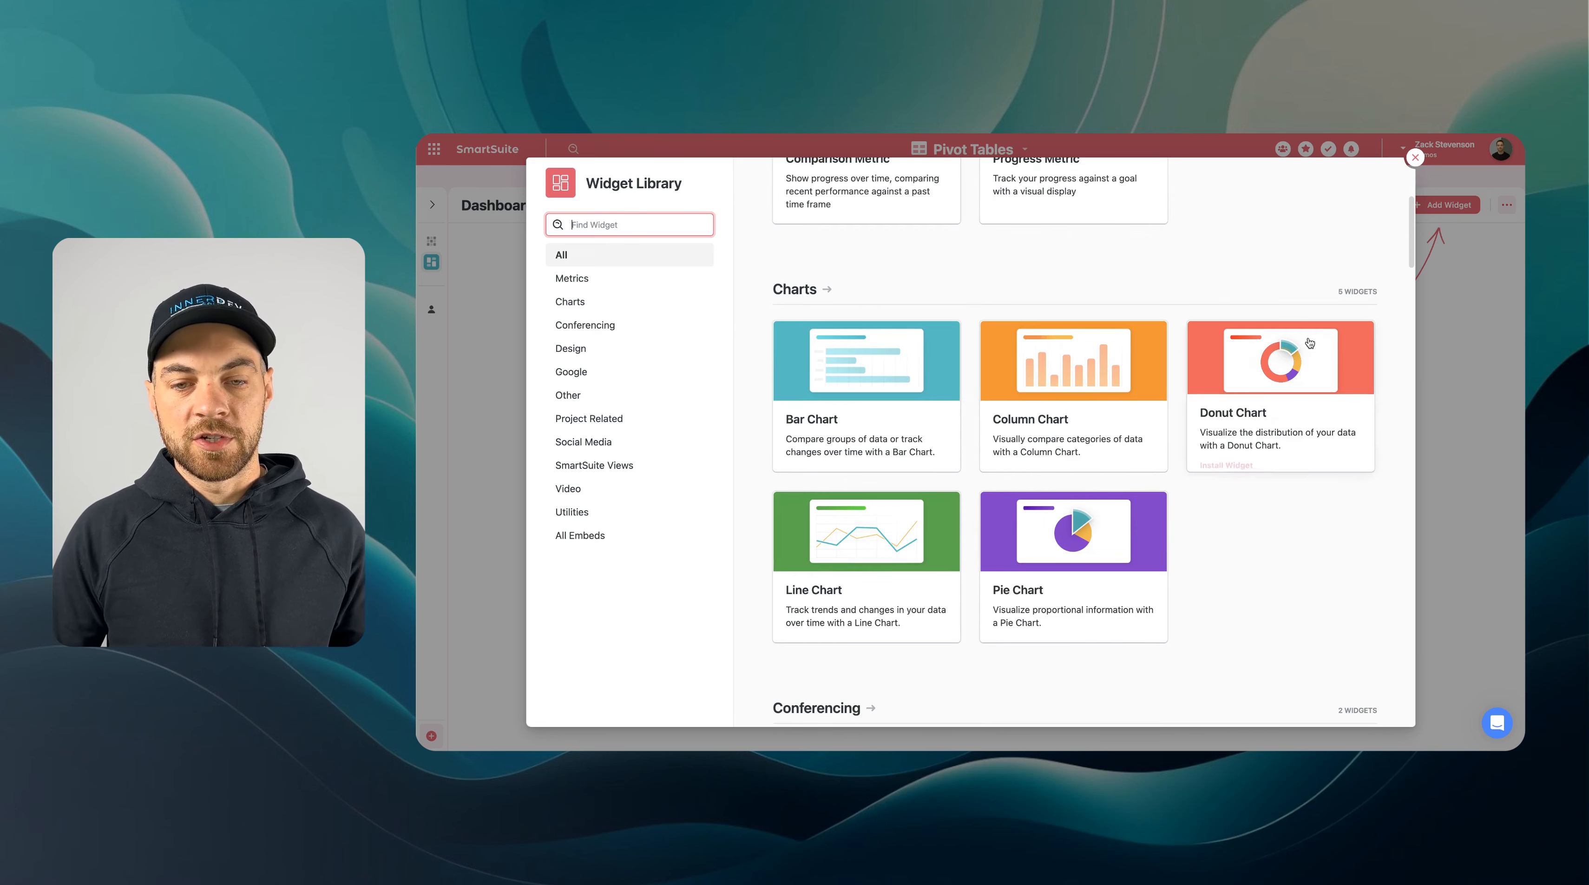
{"action": "mouse_move", "coordinate": [1313, 370]}
{"action": "scroll", "coordinate": [1313, 369], "scroll_direction": "down", "scroll_amount": 10}
{"action": "left_click", "coordinate": [1321, 293]}
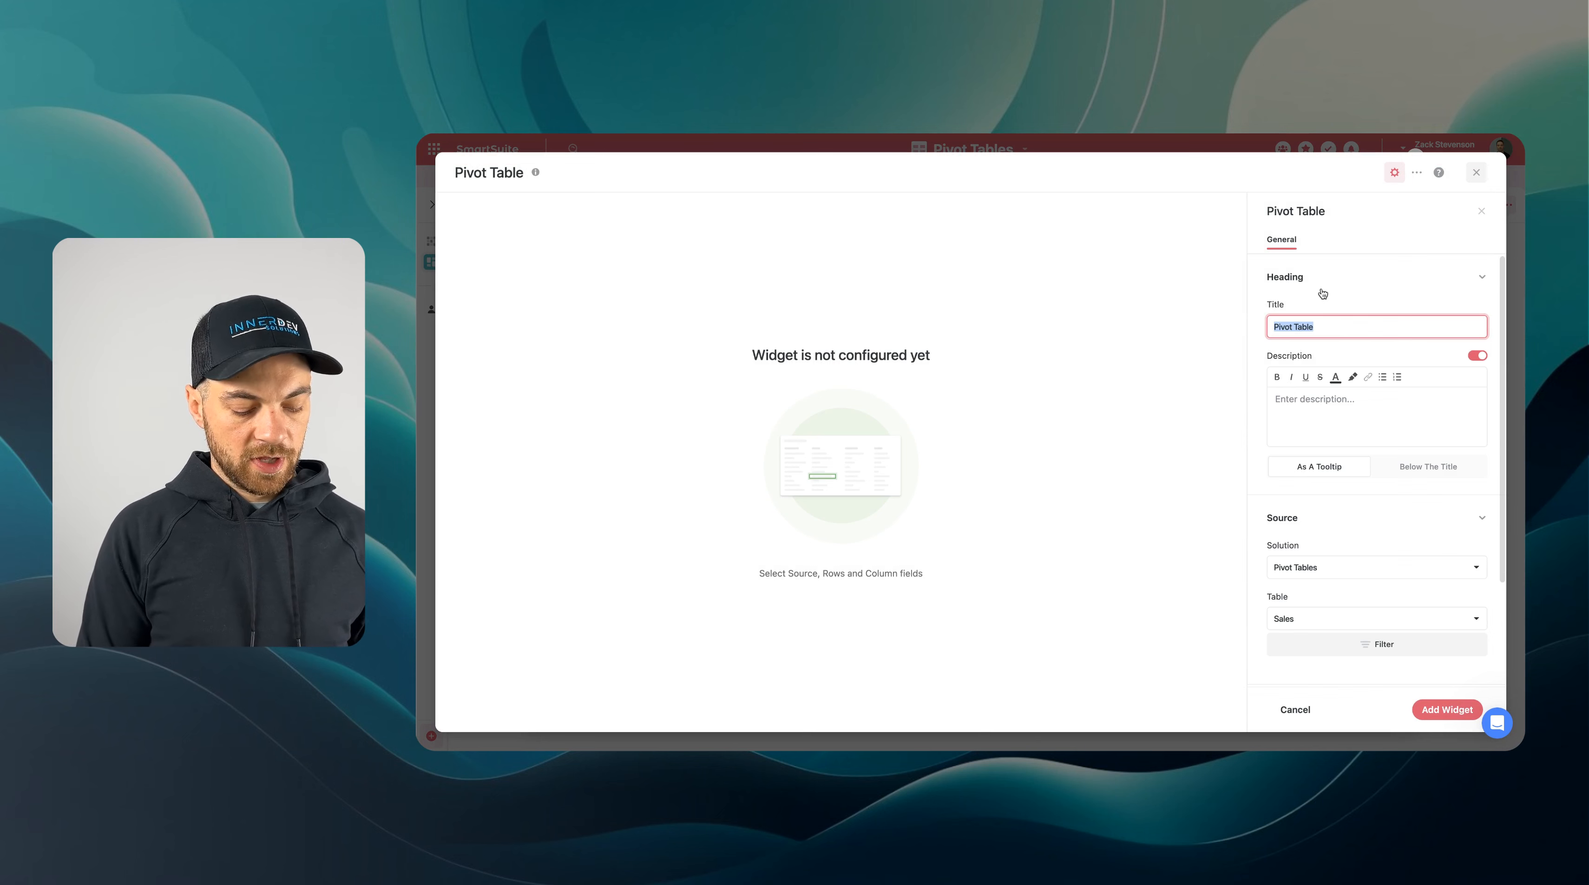
- Title the pivot table widget "Sales by Employee" and turn off its description
{"action": "type", "text": "Sales by Employee"}
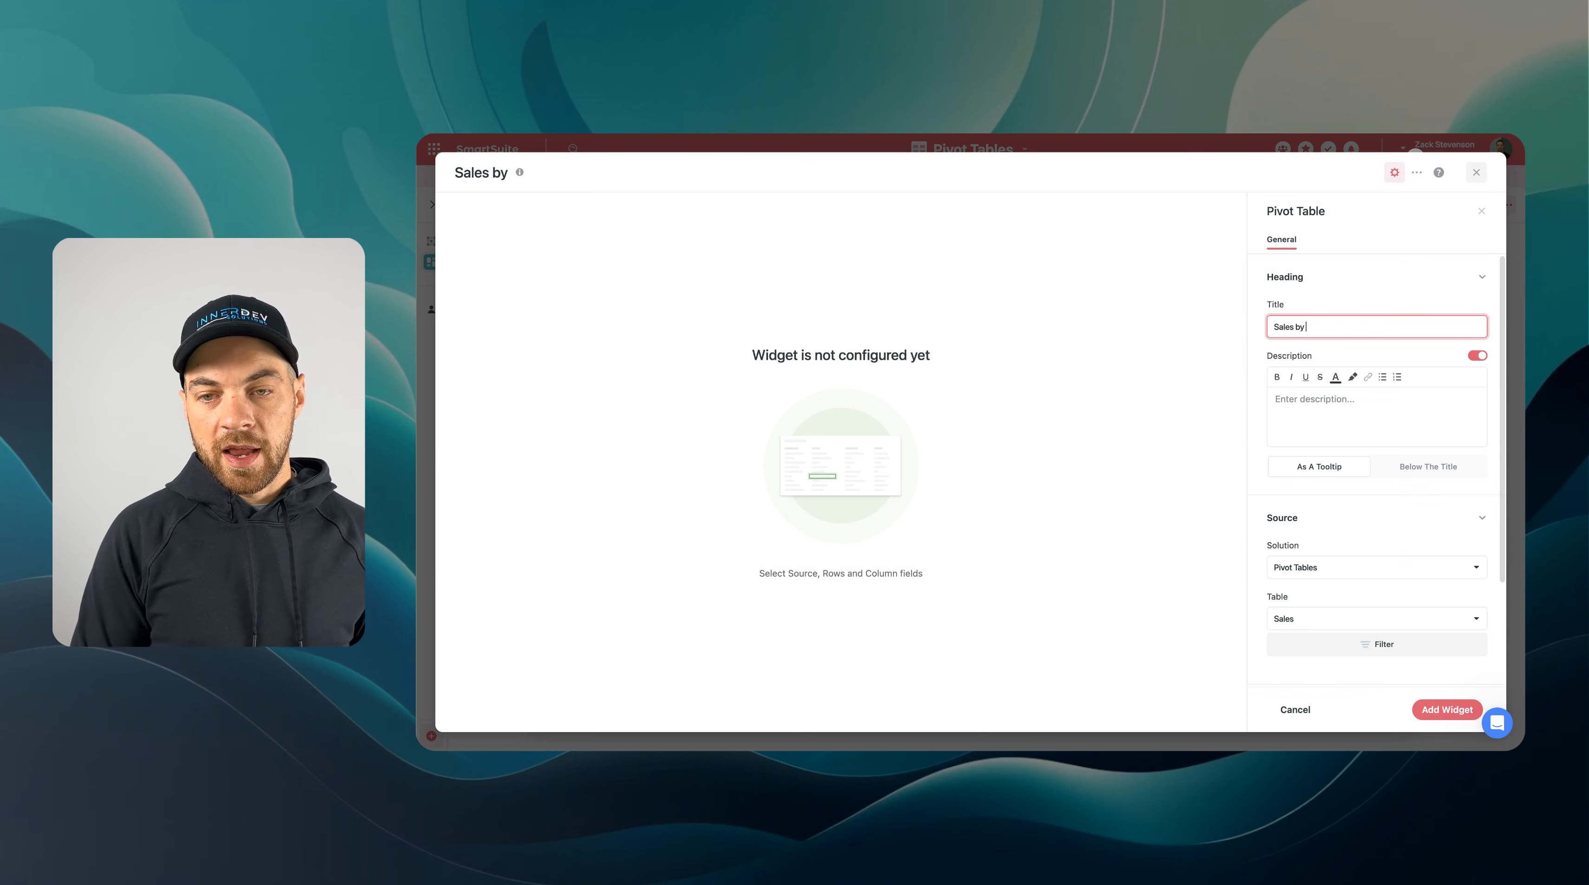
{"action": "left_click", "coordinate": [1351, 411]}
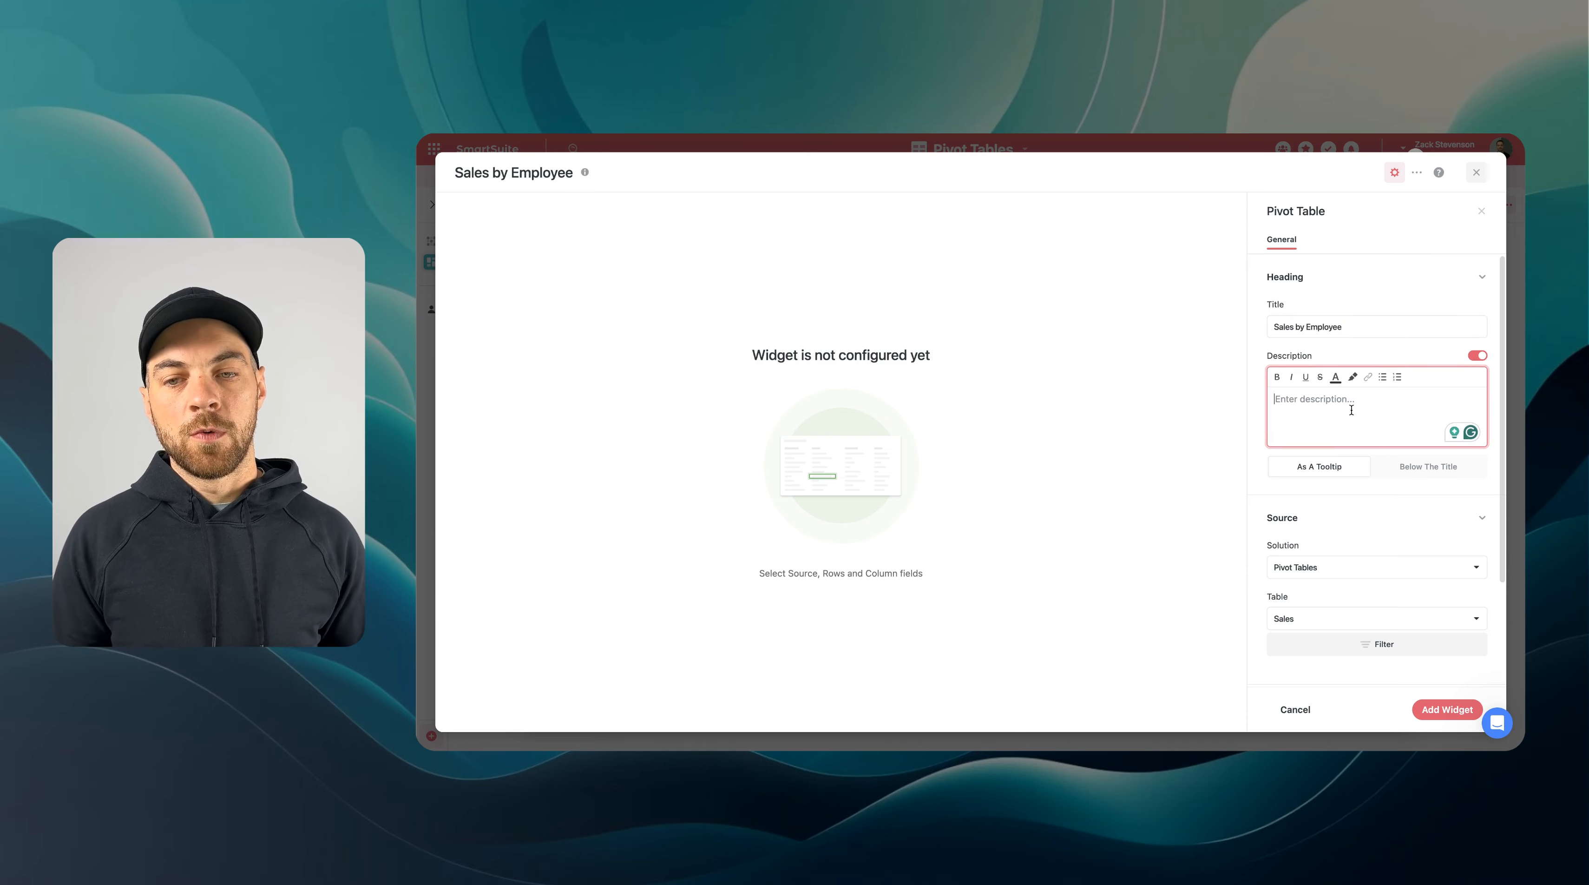
{"action": "scroll", "coordinate": [1362, 409], "scroll_direction": "down", "scroll_amount": 1}
{"action": "left_click", "coordinate": [1431, 456]}
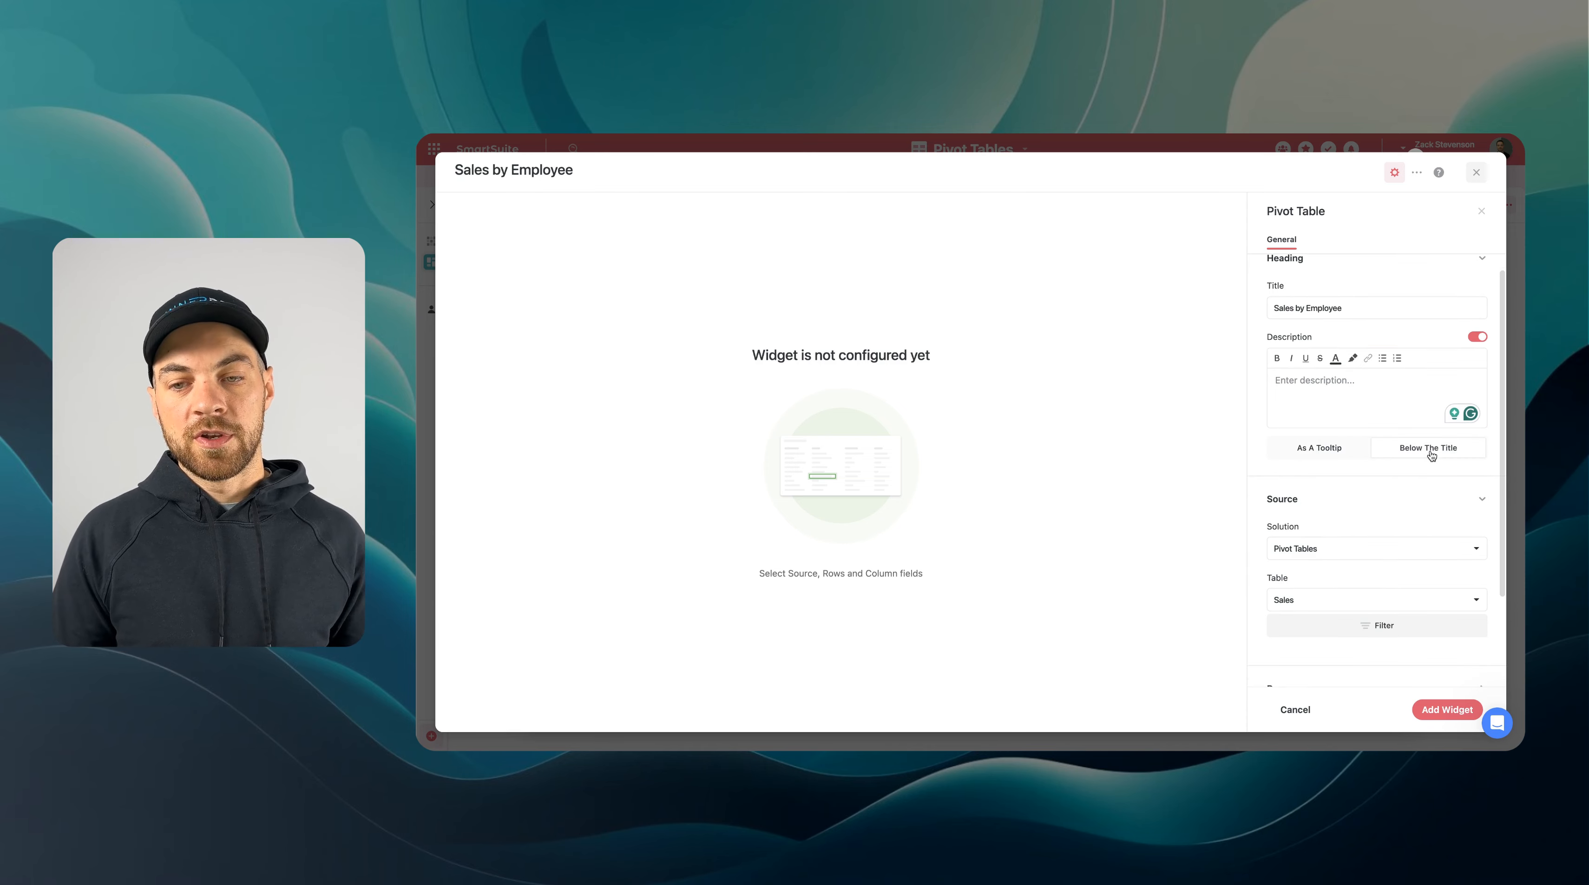
{"action": "left_click", "coordinate": [1323, 455]}
{"action": "left_click", "coordinate": [1429, 457]}
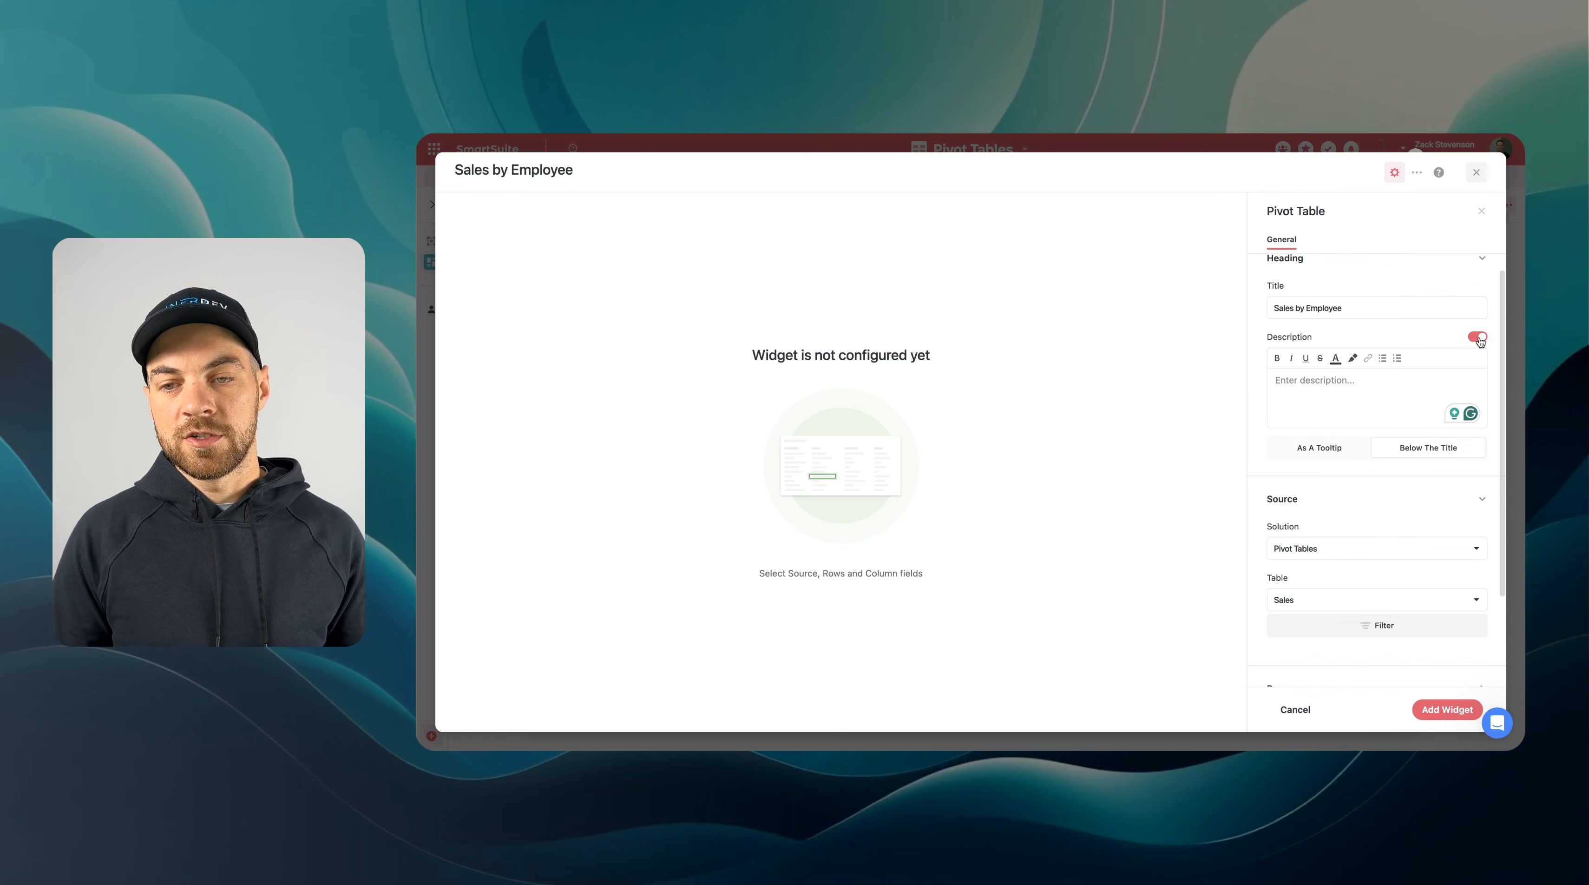
{"action": "left_click", "coordinate": [1478, 336]}
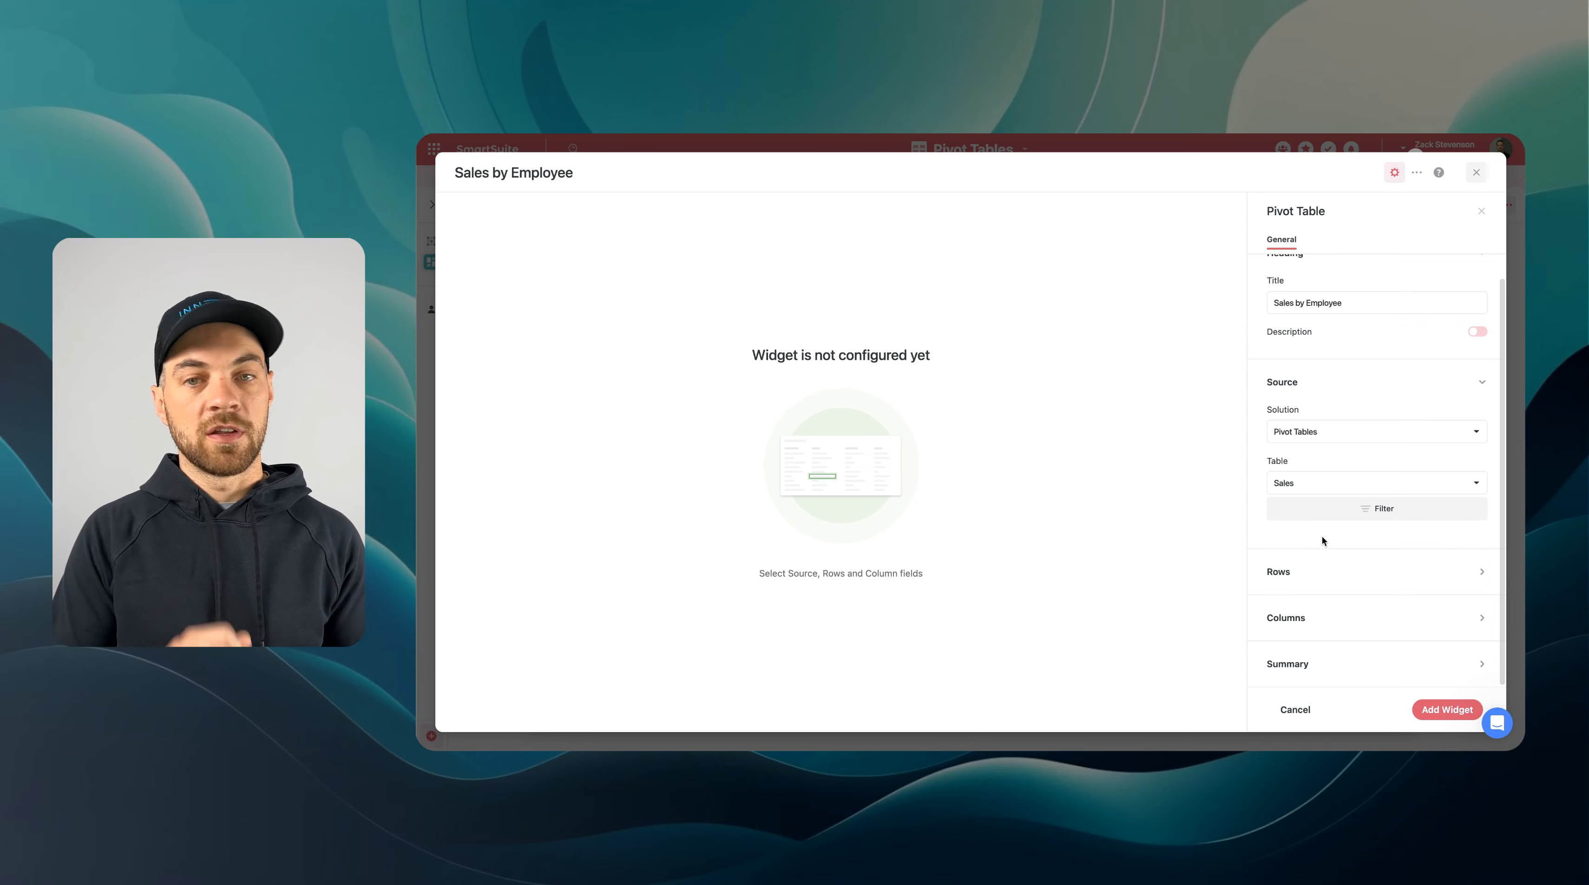
- Set the pivot table's rows to the Salesperson field, sorted by group in ascending order
{"action": "left_click", "coordinate": [1282, 577]}
{"action": "scroll", "coordinate": [1367, 444], "scroll_direction": "down", "scroll_amount": 2}
{"action": "scroll", "coordinate": [1388, 416], "scroll_direction": "up", "scroll_amount": 2}
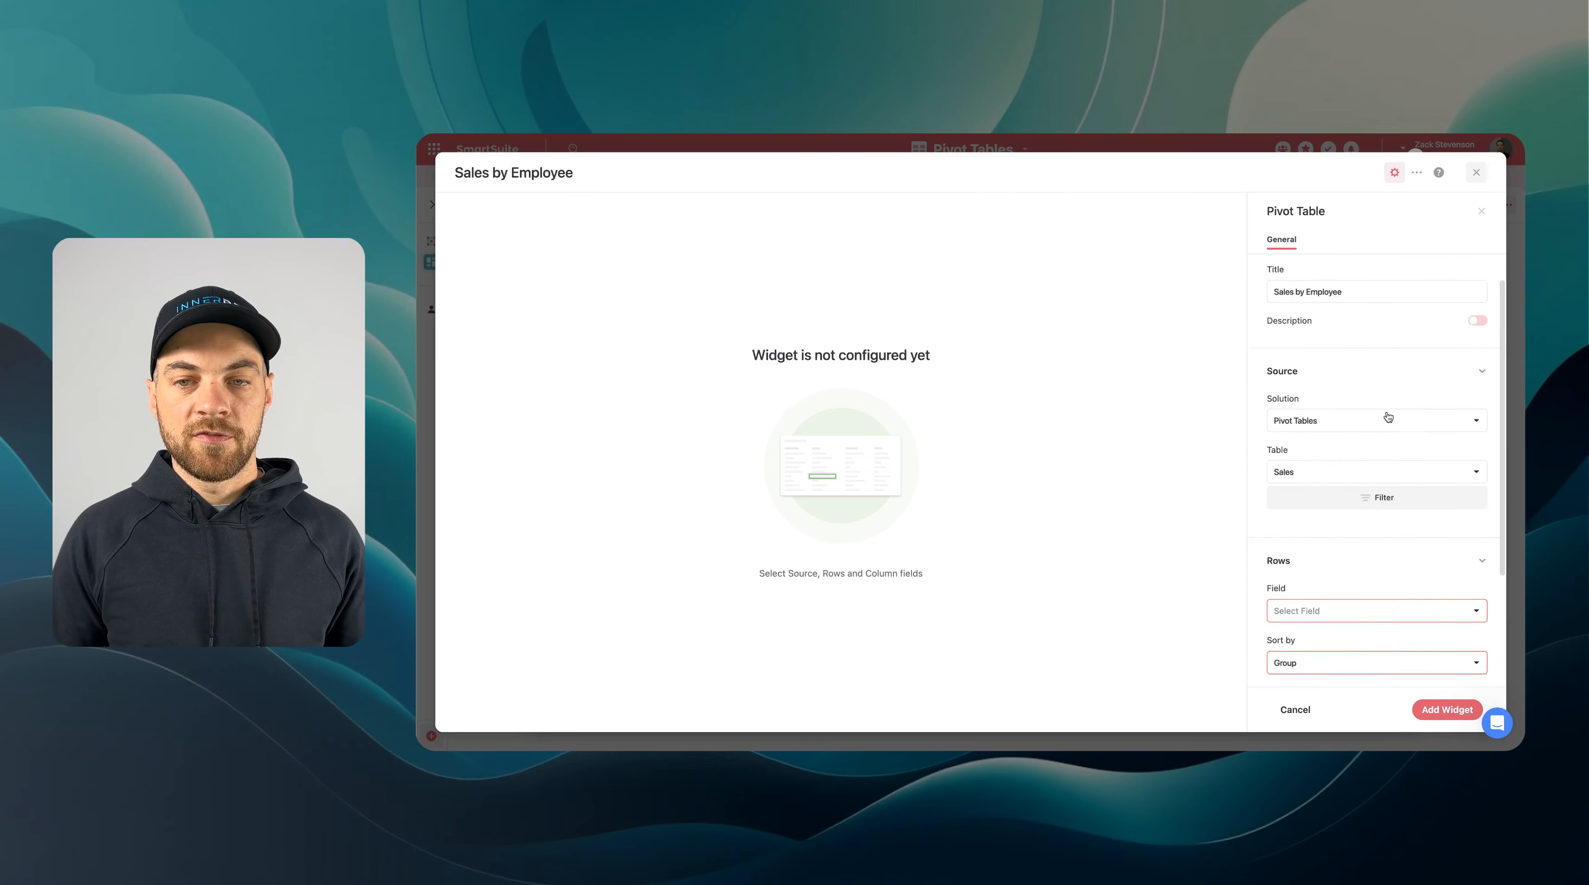
{"action": "scroll", "coordinate": [1288, 380], "scroll_direction": "up", "scroll_amount": 1}
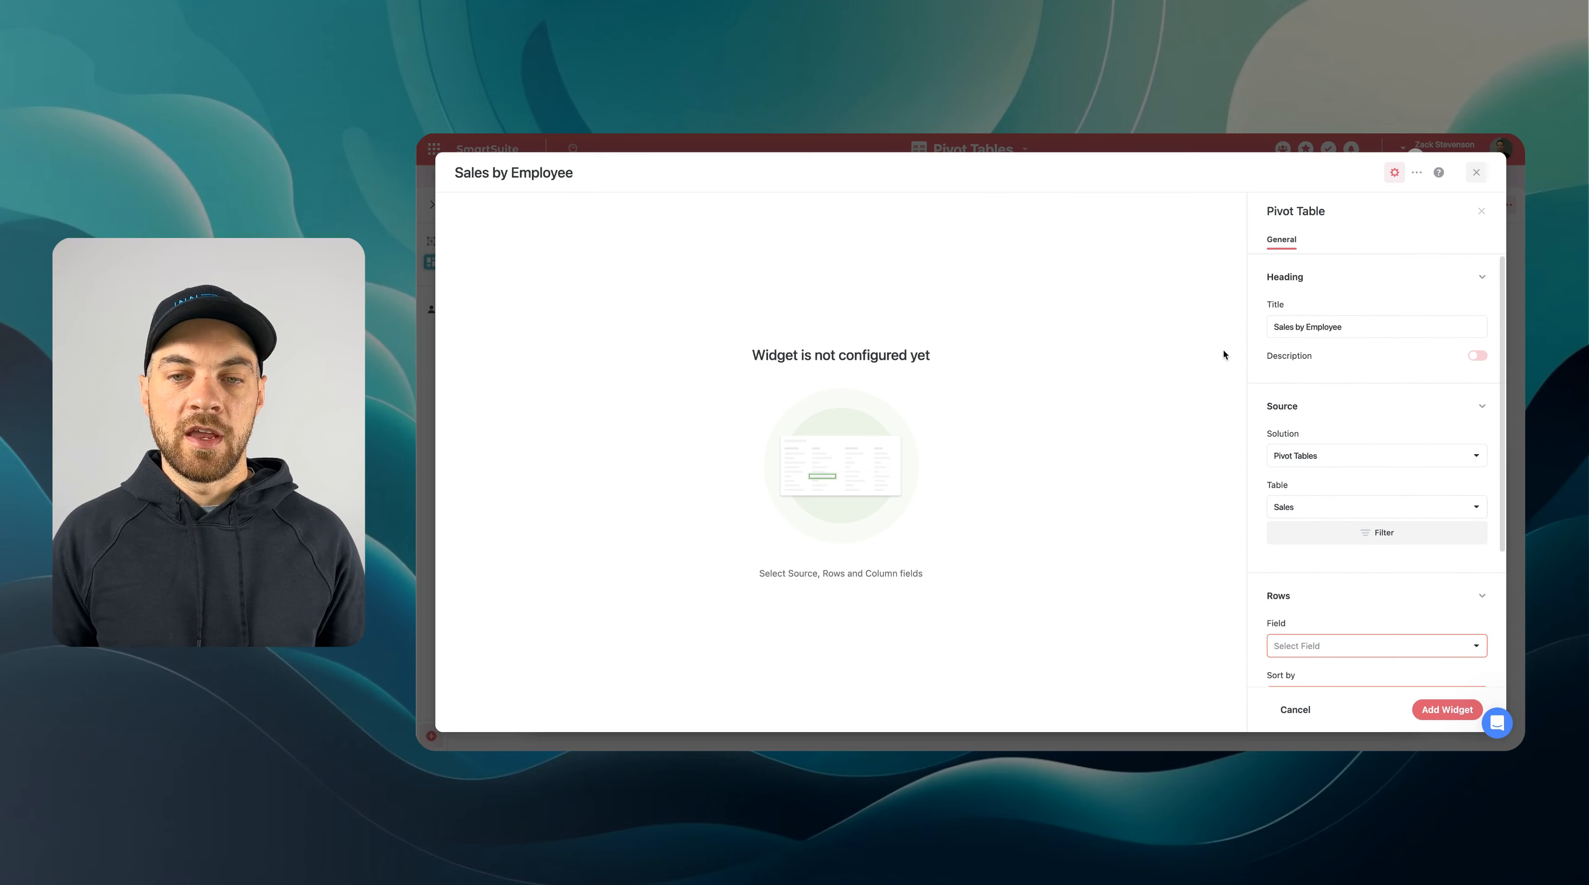
{"action": "scroll", "coordinate": [1338, 496], "scroll_direction": "down", "scroll_amount": 5}
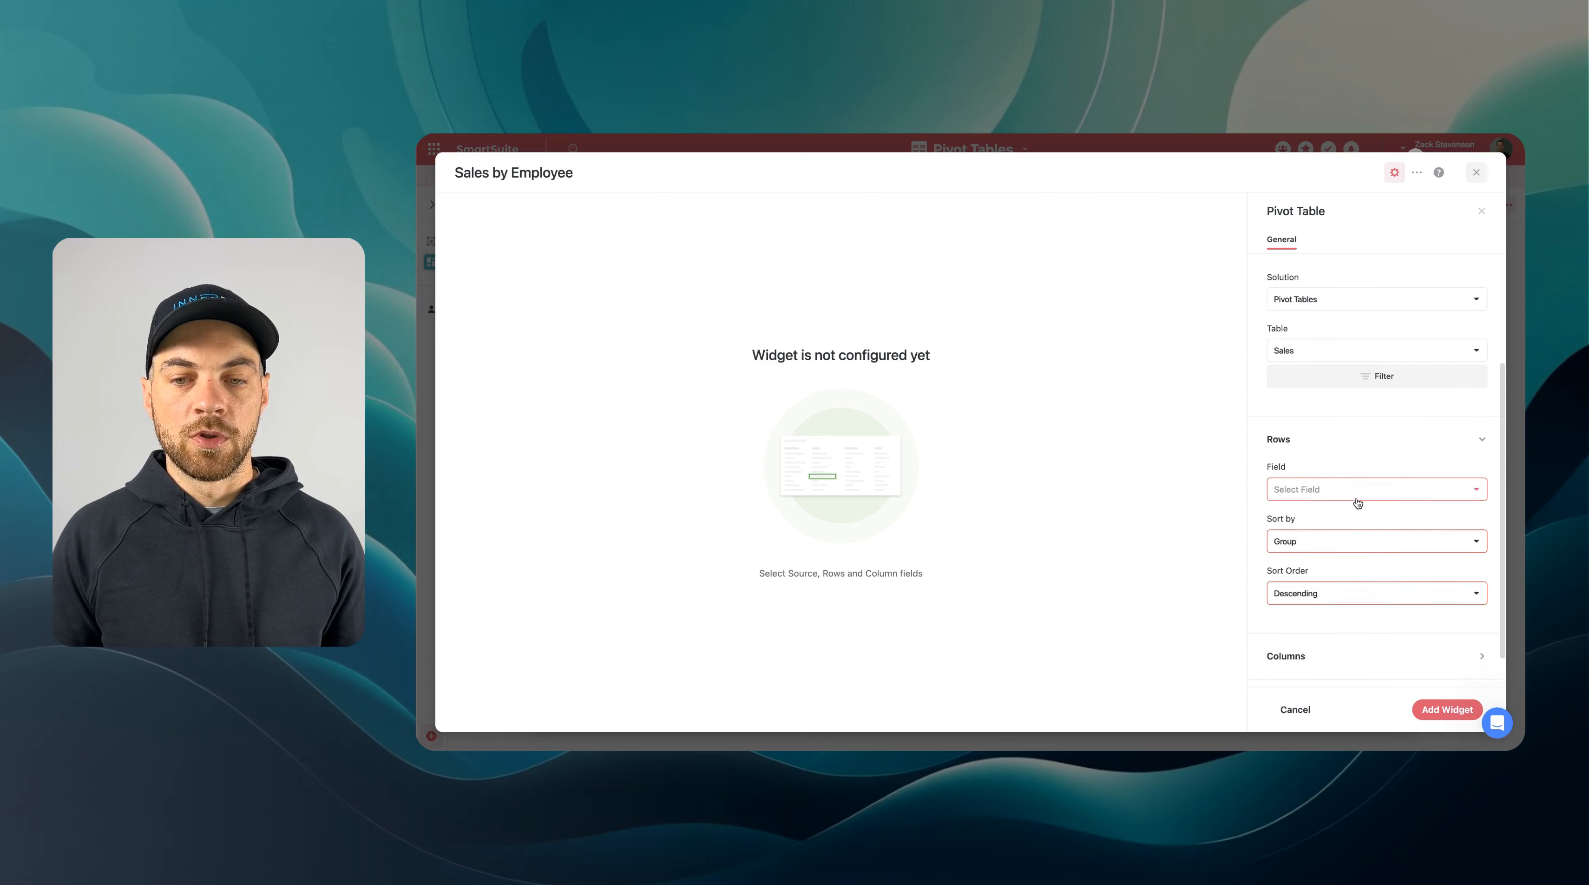
{"action": "left_click", "coordinate": [1356, 452]}
{"action": "scroll", "coordinate": [1320, 526], "scroll_direction": "down", "scroll_amount": 2}
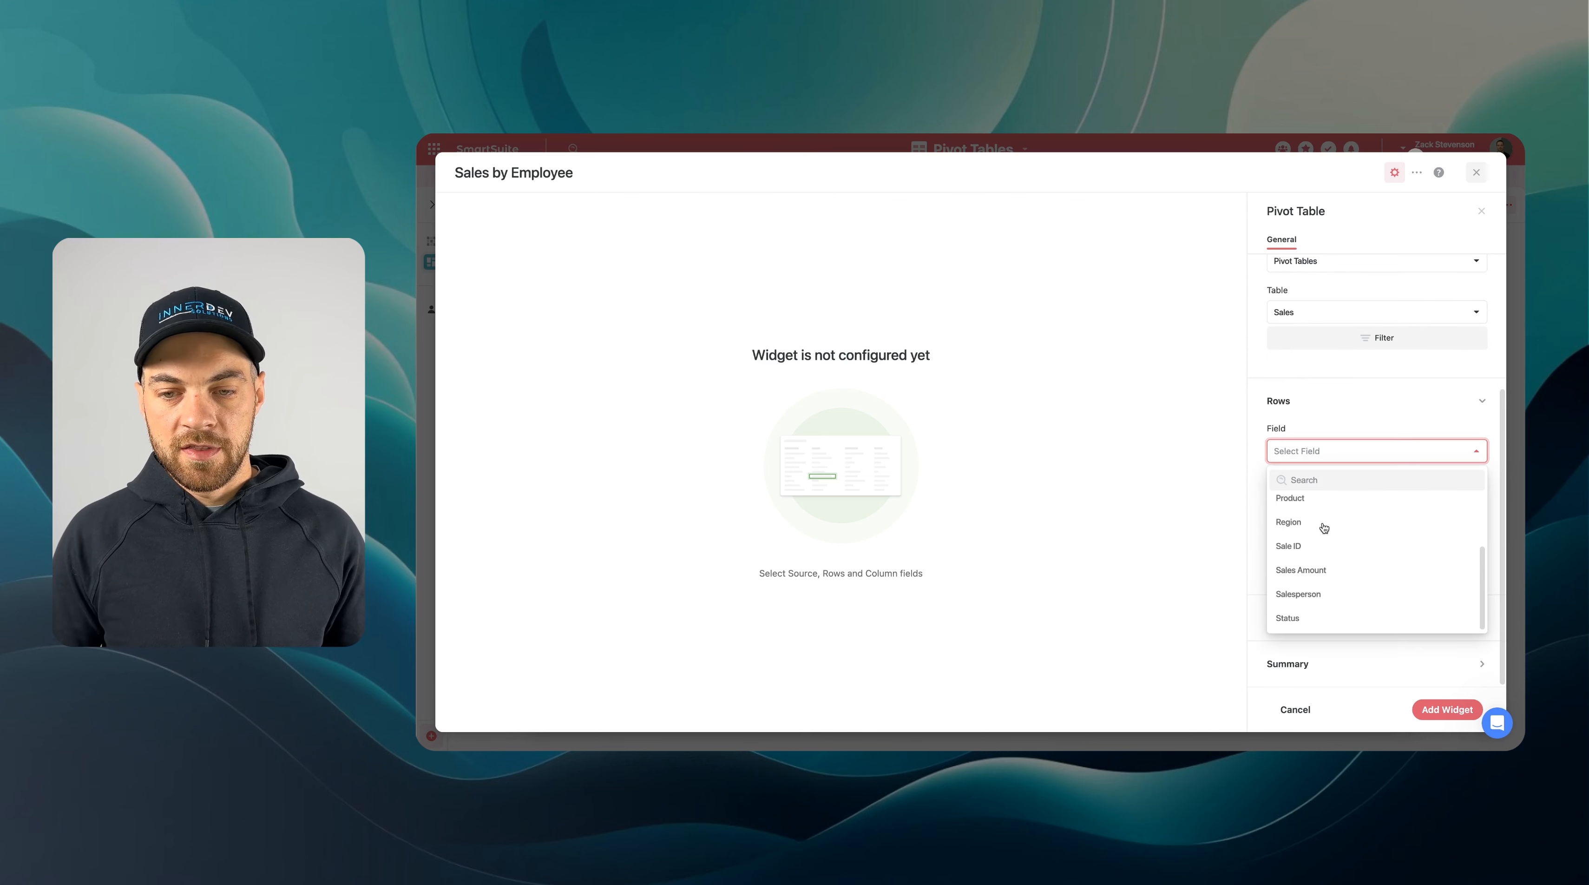
{"action": "left_click", "coordinate": [1310, 596]}
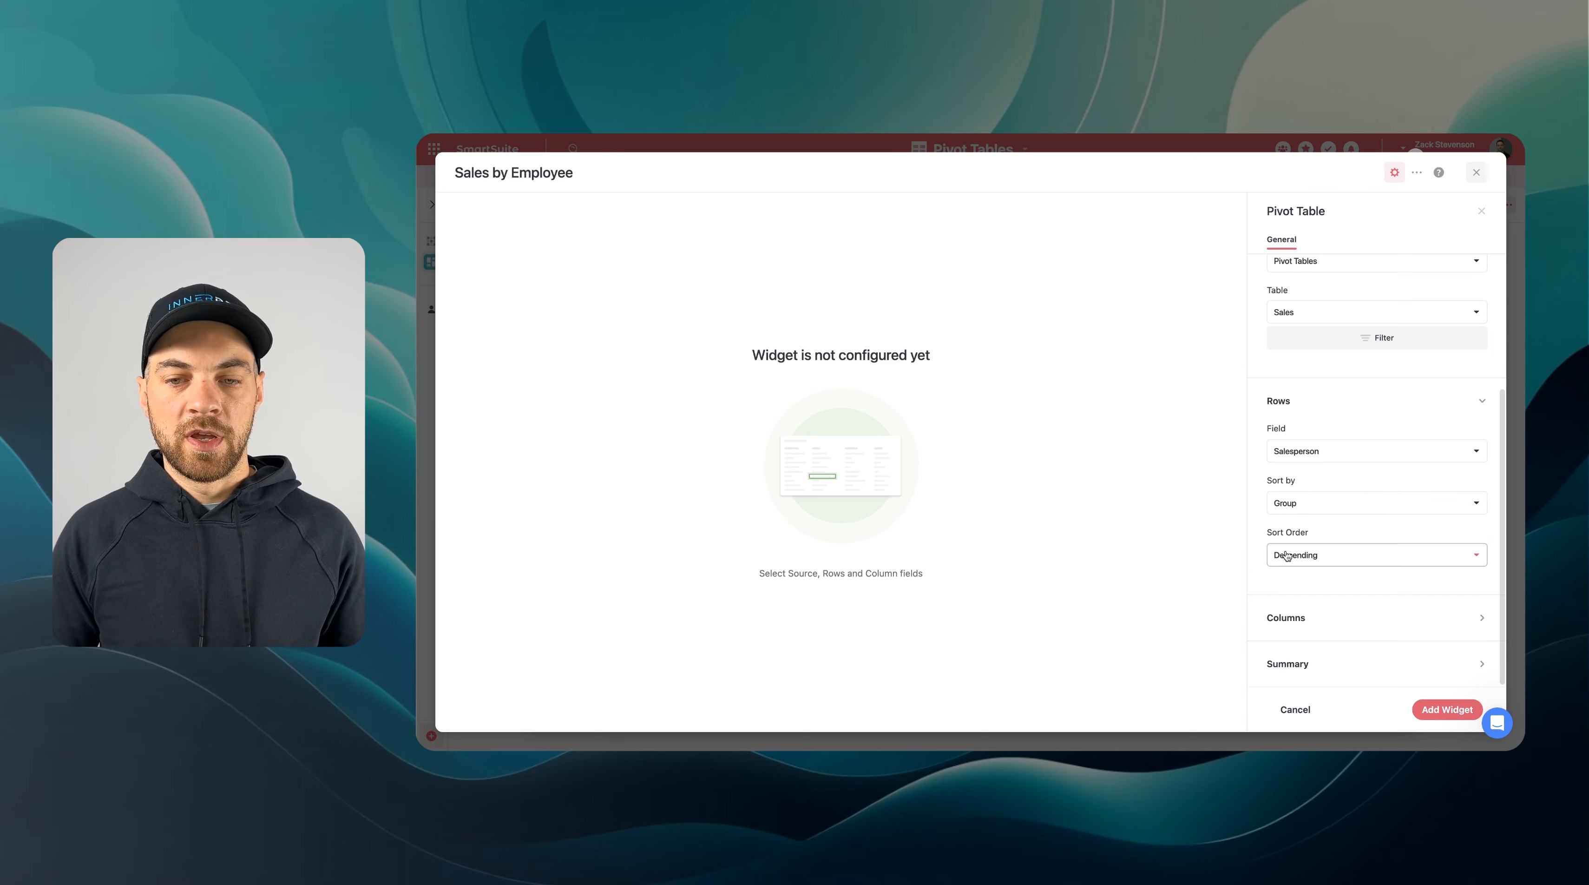
{"action": "left_click", "coordinate": [1310, 562]}
{"action": "left_click", "coordinate": [1303, 587]}
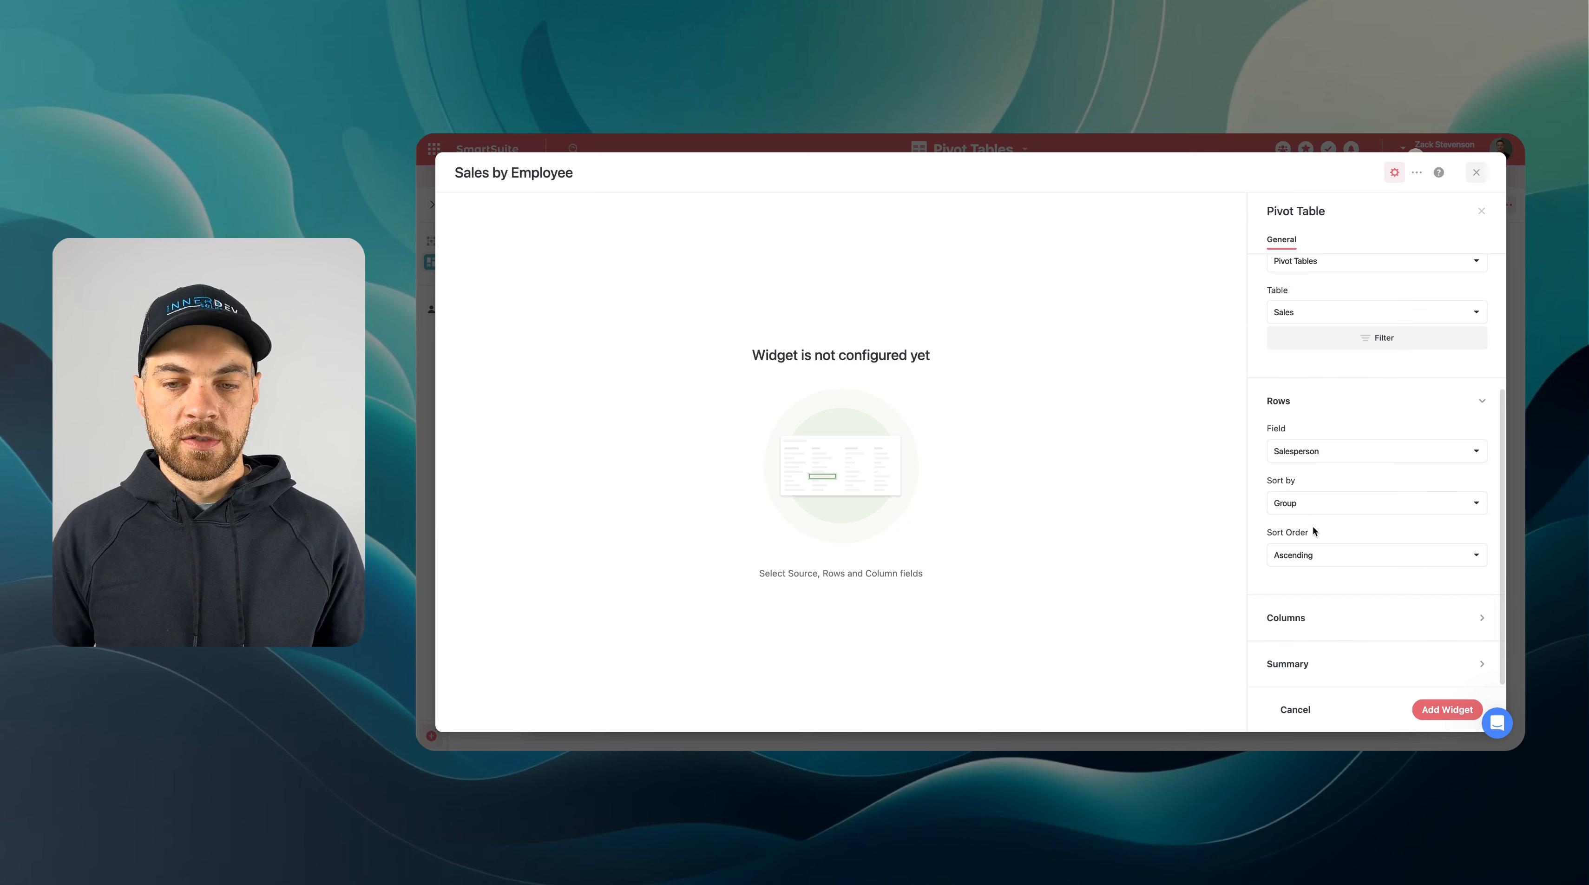
- Set the pivot table's columns to the Product field, sorted by group in ascending order
{"action": "left_click", "coordinate": [1340, 619]}
{"action": "scroll", "coordinate": [1363, 663], "scroll_direction": "down", "scroll_amount": 3}
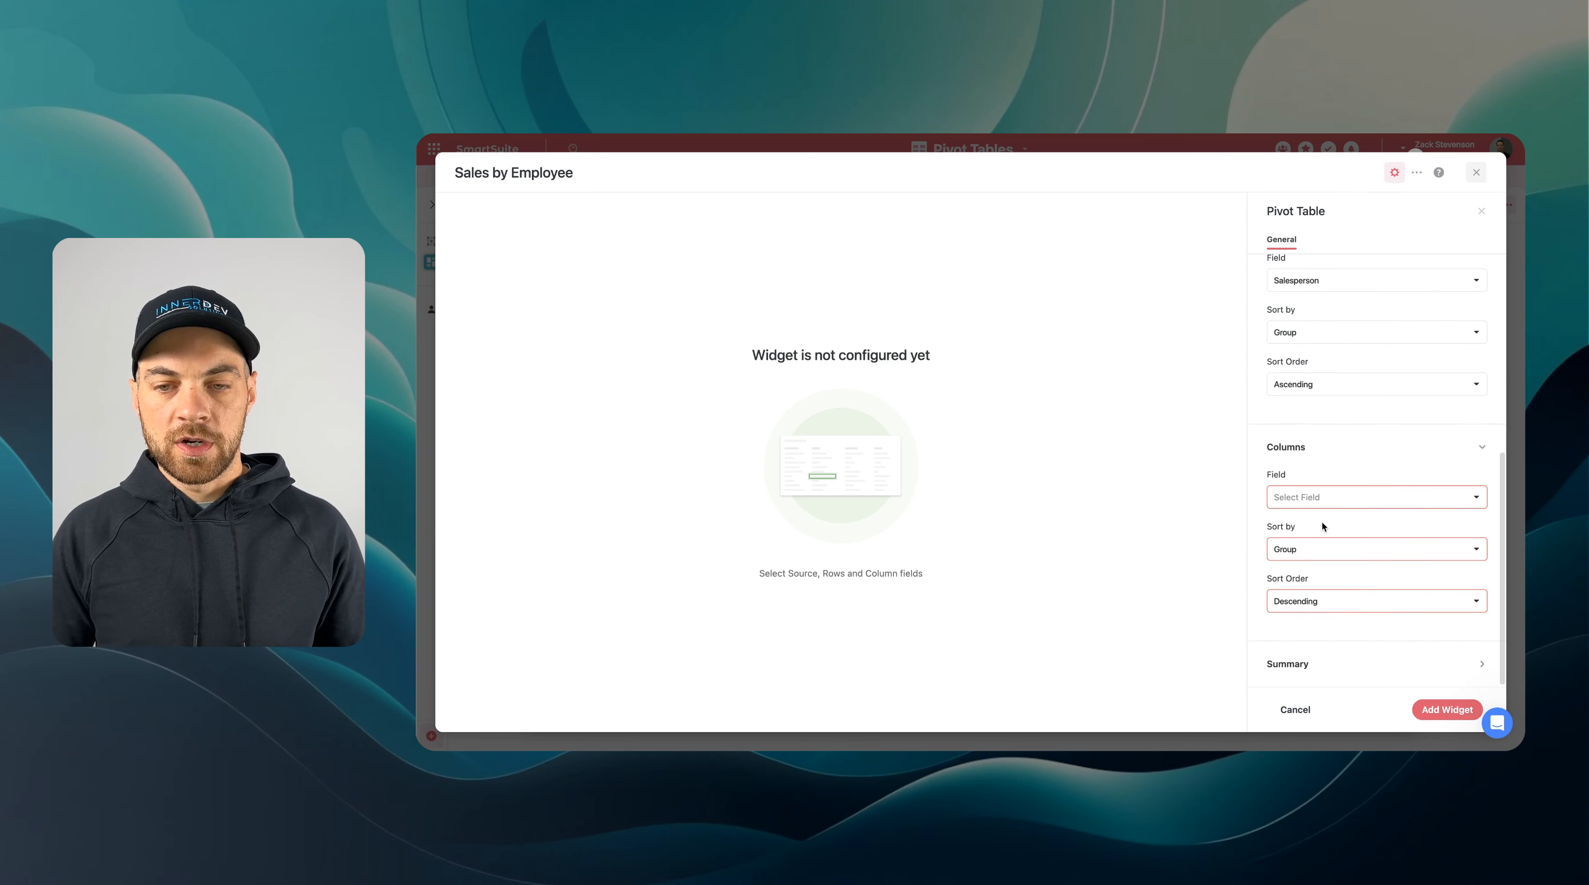
{"action": "left_click", "coordinate": [1319, 503]}
{"action": "left_click", "coordinate": [1289, 623]}
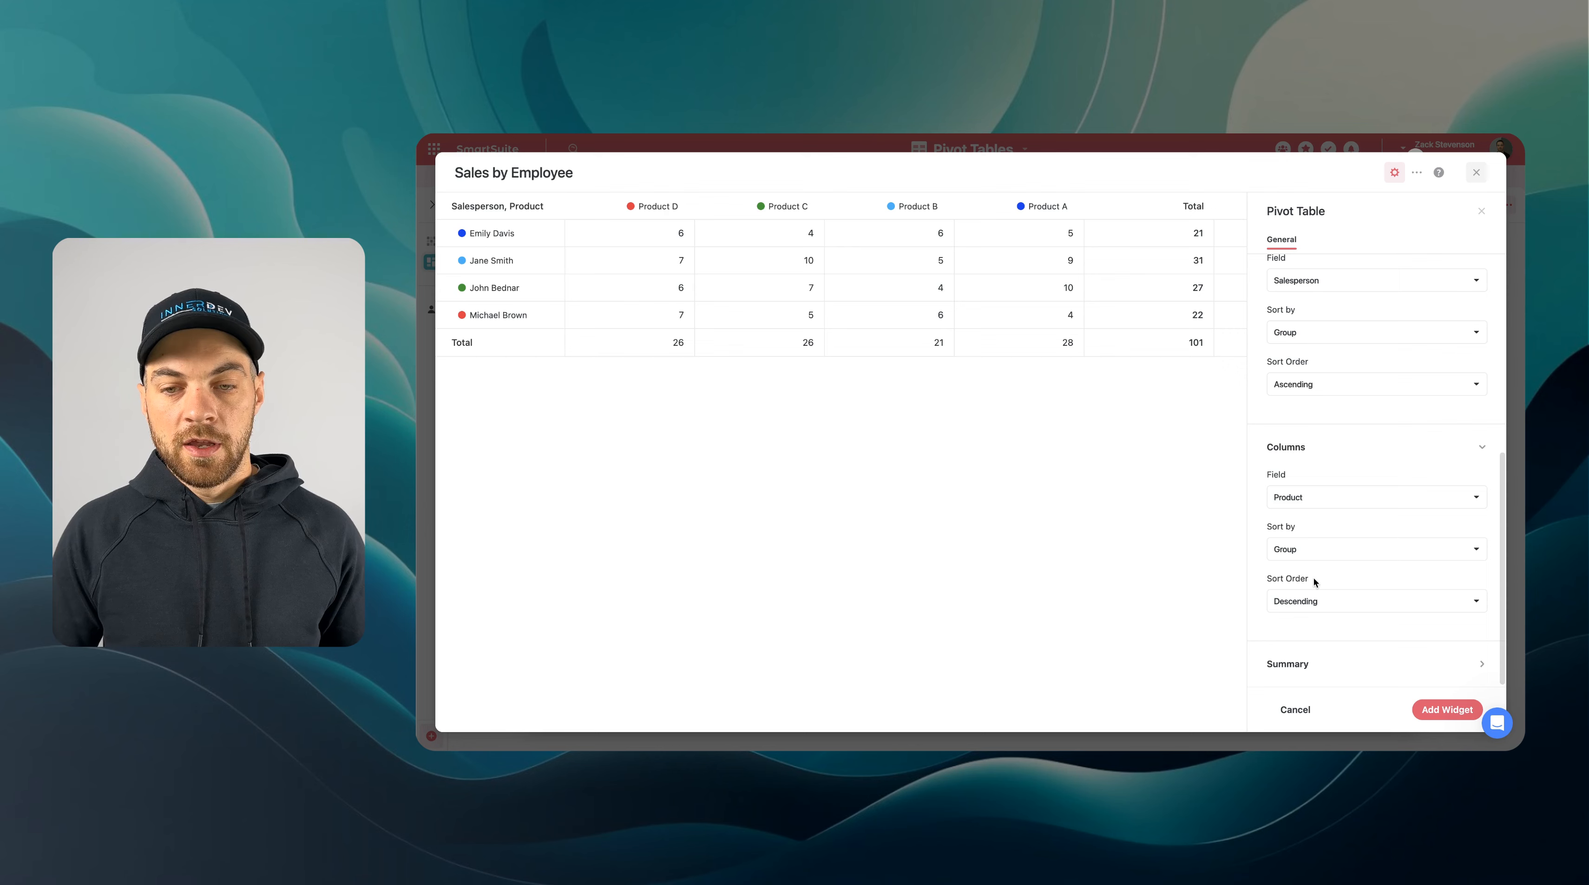
{"action": "left_click", "coordinate": [1323, 610]}
{"action": "left_click", "coordinate": [1295, 632]}
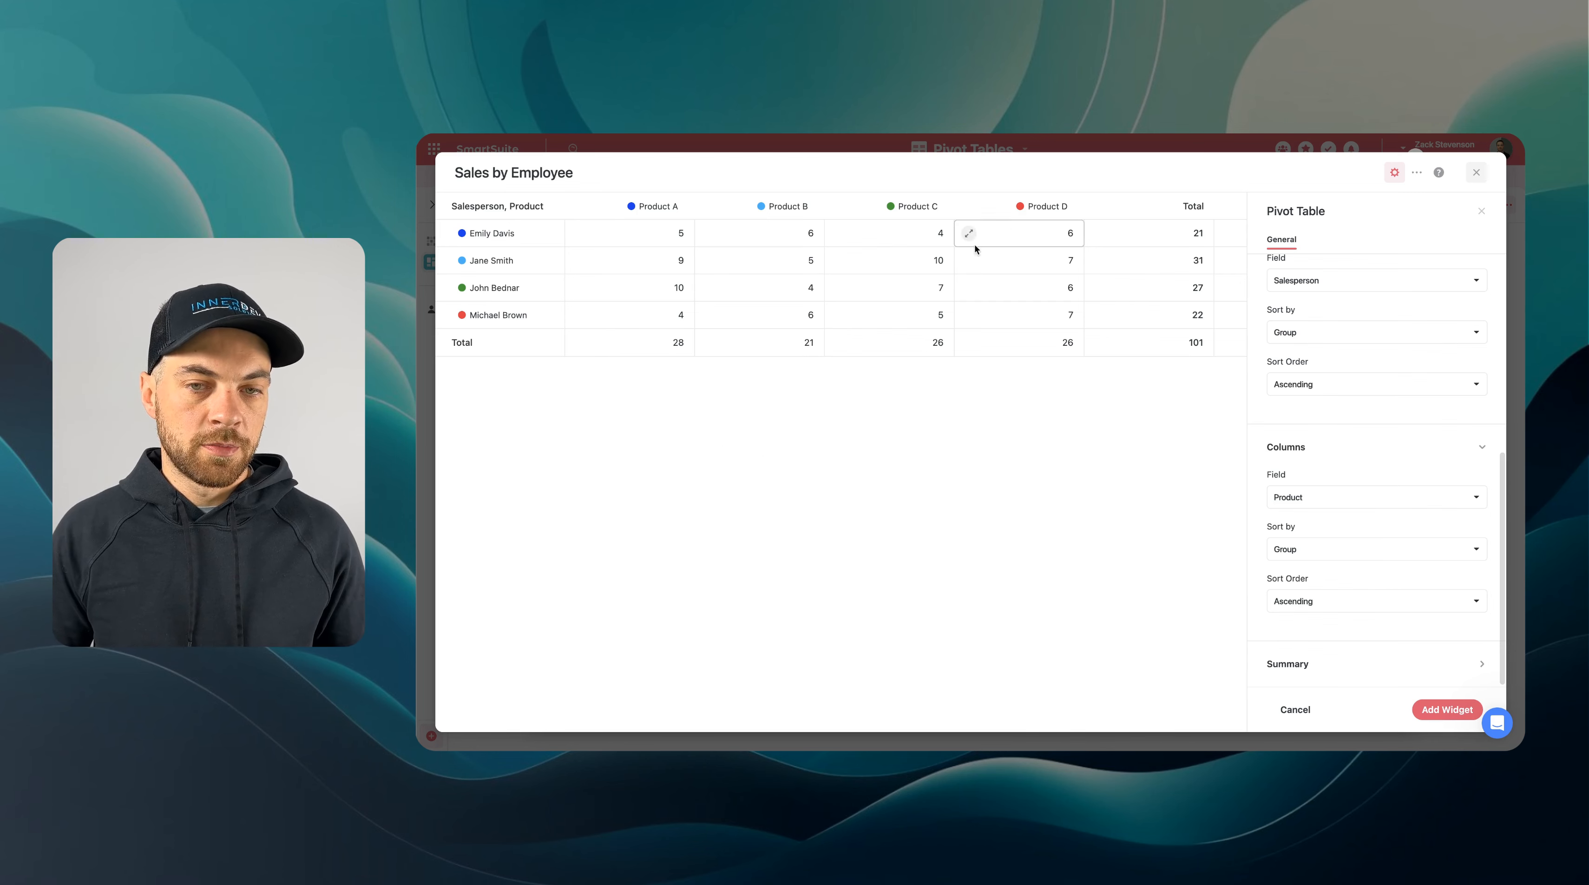
- Summarize the pivot table by field, using the sum of Sales Amount
{"action": "left_click", "coordinate": [1288, 664]}
{"action": "left_click", "coordinate": [1362, 642]}
{"action": "left_click", "coordinate": [1300, 698]}
{"action": "scroll", "coordinate": [1313, 632], "scroll_direction": "down", "scroll_amount": 2}
{"action": "left_click", "coordinate": [1300, 594]}
{"action": "left_click", "coordinate": [1301, 678]}
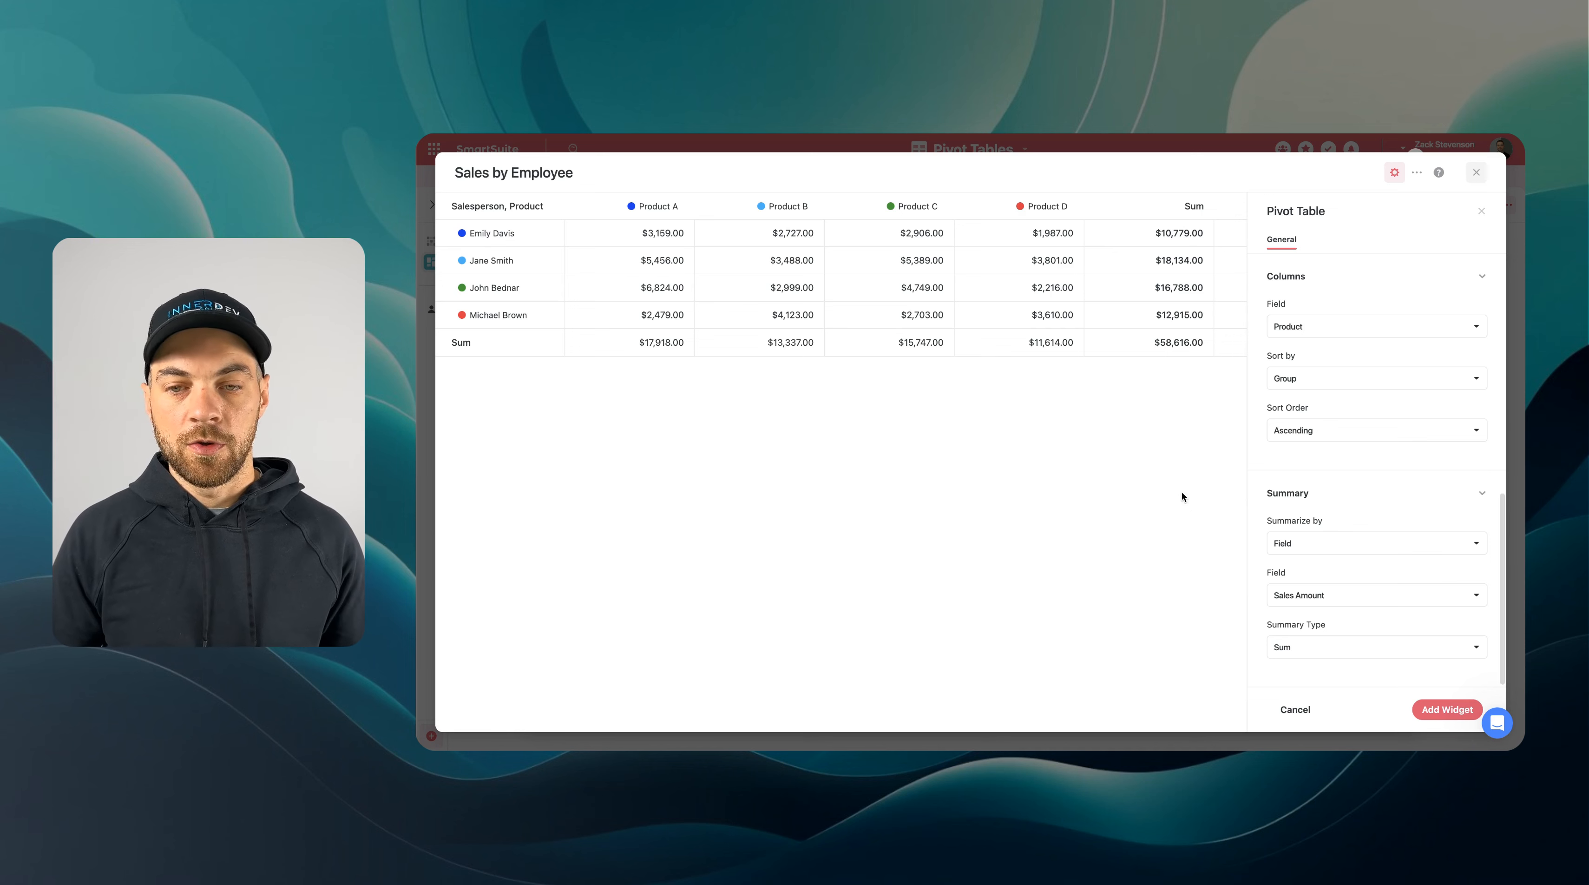
- Change the pivot table's row field to Customer Name
{"action": "scroll", "coordinate": [1371, 383], "scroll_direction": "up", "scroll_amount": 5}
{"action": "scroll", "coordinate": [1371, 383], "scroll_direction": "down", "scroll_amount": 3}
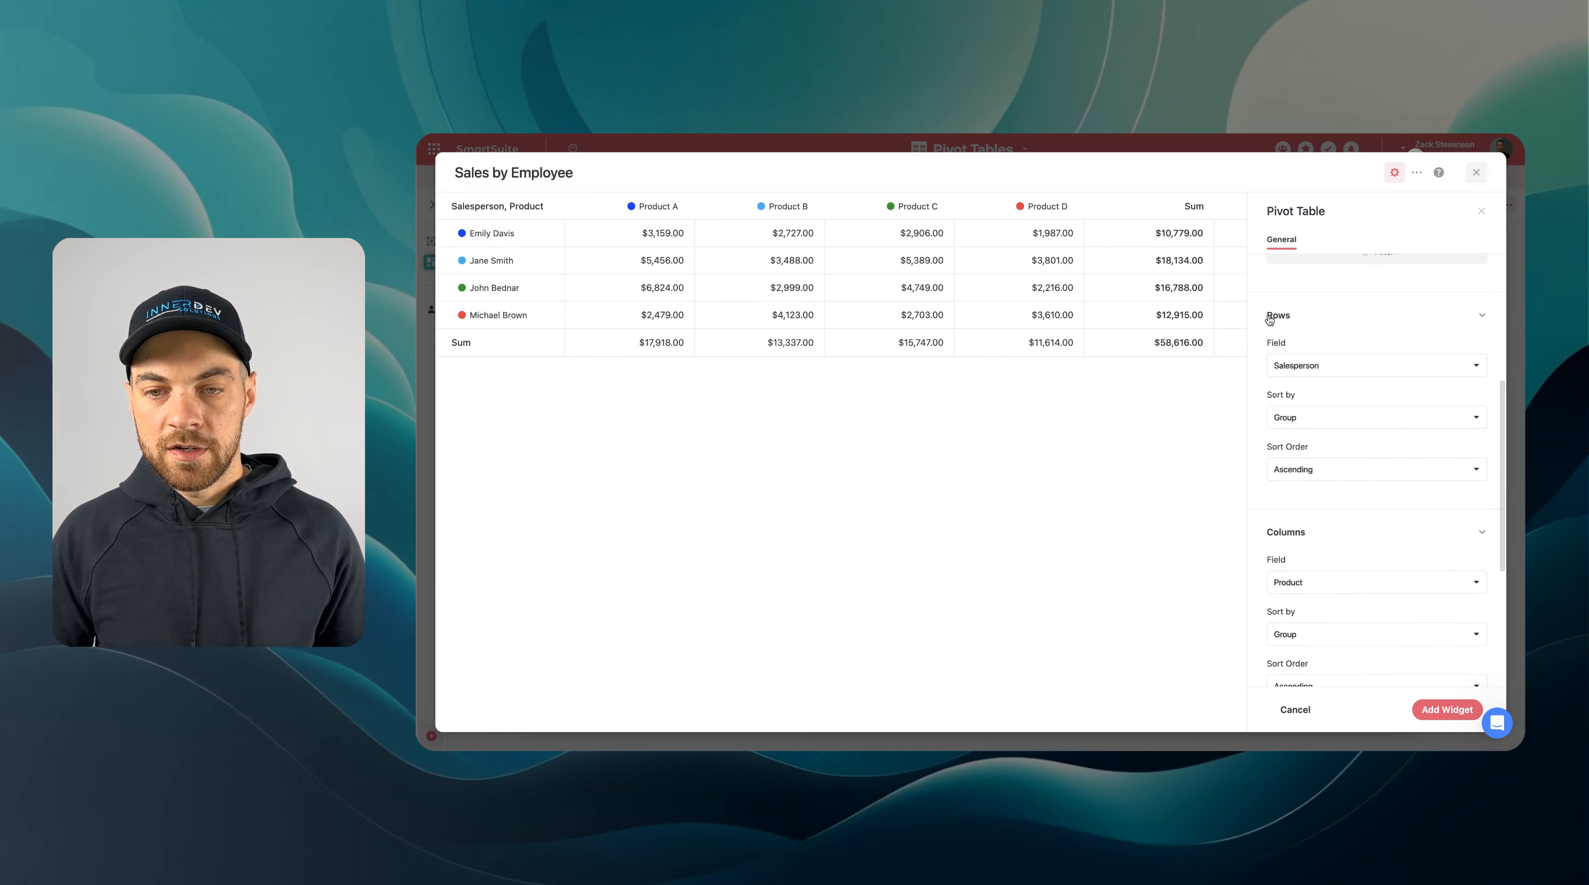
{"action": "left_click", "coordinate": [1384, 371]}
{"action": "scroll", "coordinate": [1344, 443], "scroll_direction": "up", "scroll_amount": 2}
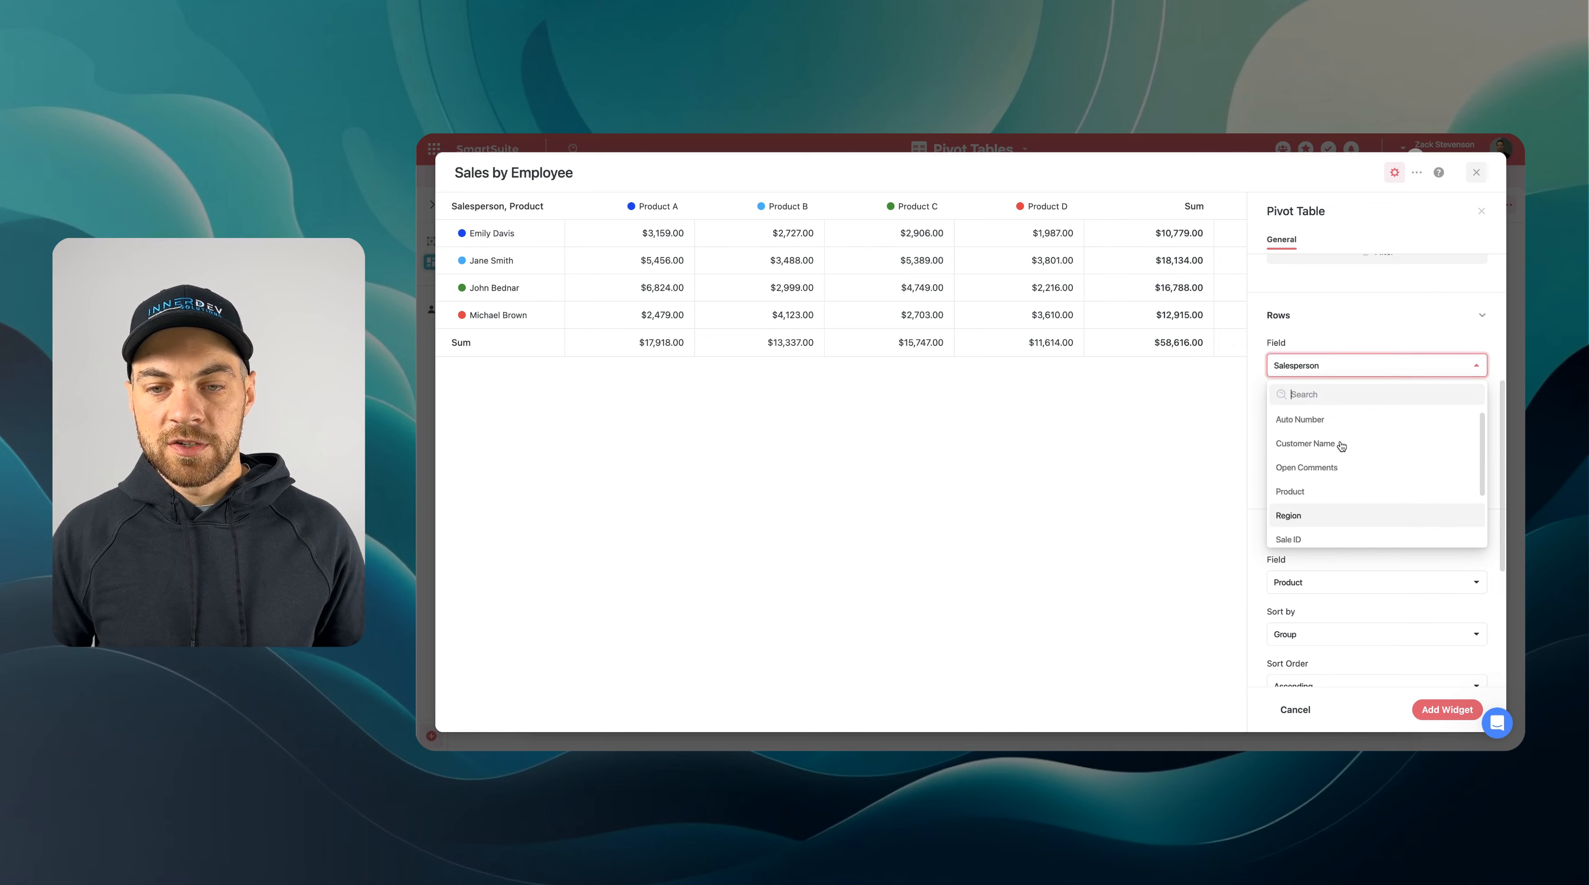
{"action": "left_click", "coordinate": [1340, 441]}
- Change the pivot table's column field to Salesperson and add the configured widget to the dashboard
{"action": "scroll", "coordinate": [1341, 451], "scroll_direction": "down", "scroll_amount": 2}
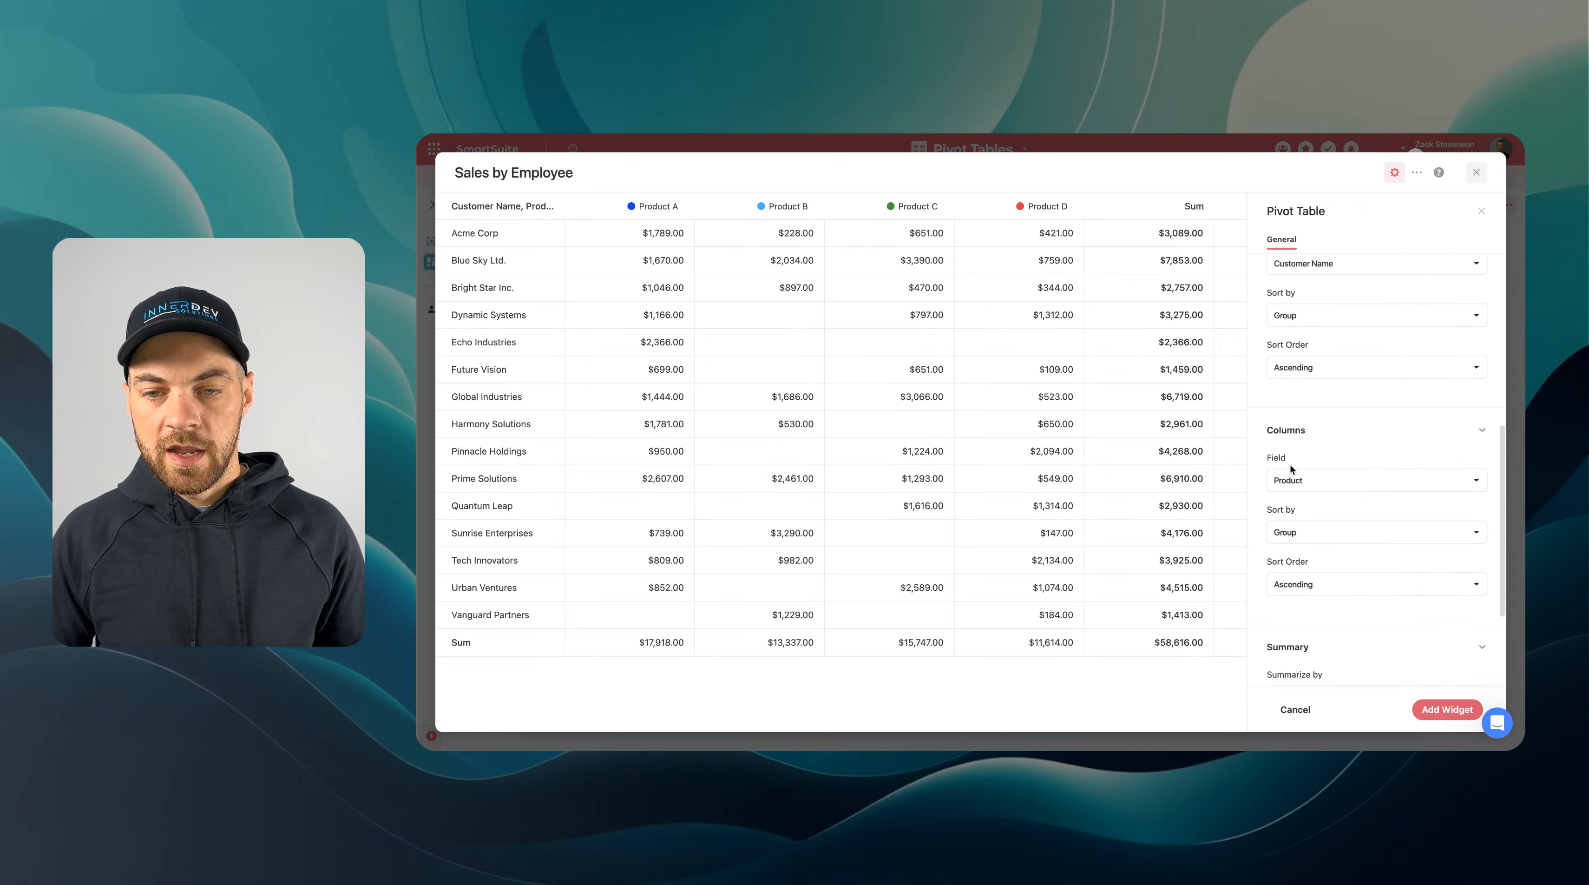
{"action": "left_click", "coordinate": [1360, 480]}
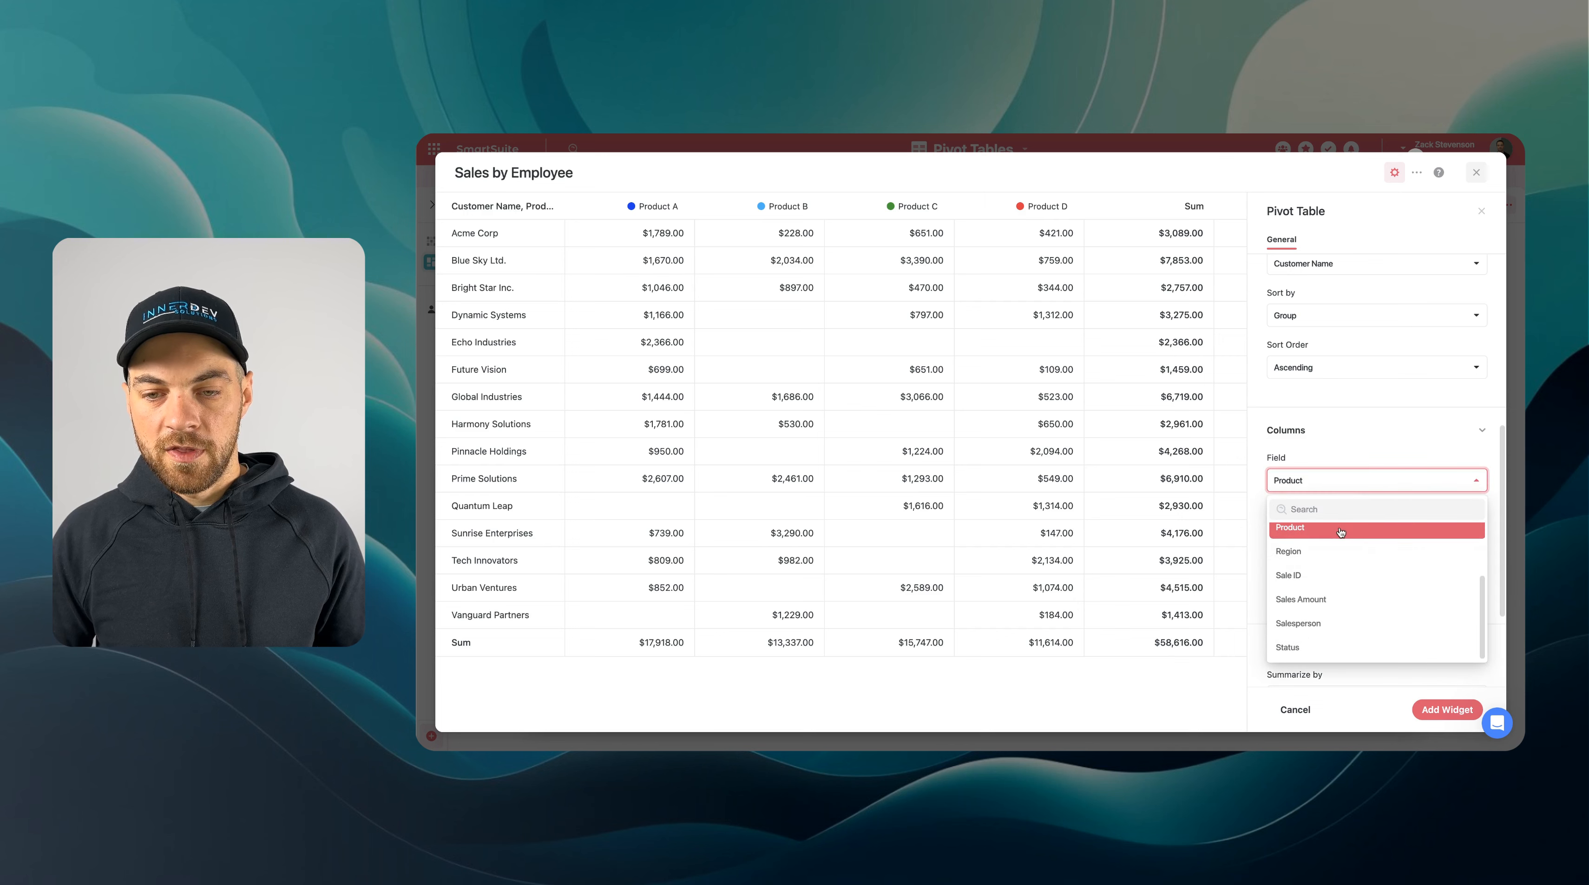
{"action": "left_click", "coordinate": [1331, 627]}
{"action": "scroll", "coordinate": [1342, 613], "scroll_direction": "up", "scroll_amount": 1}
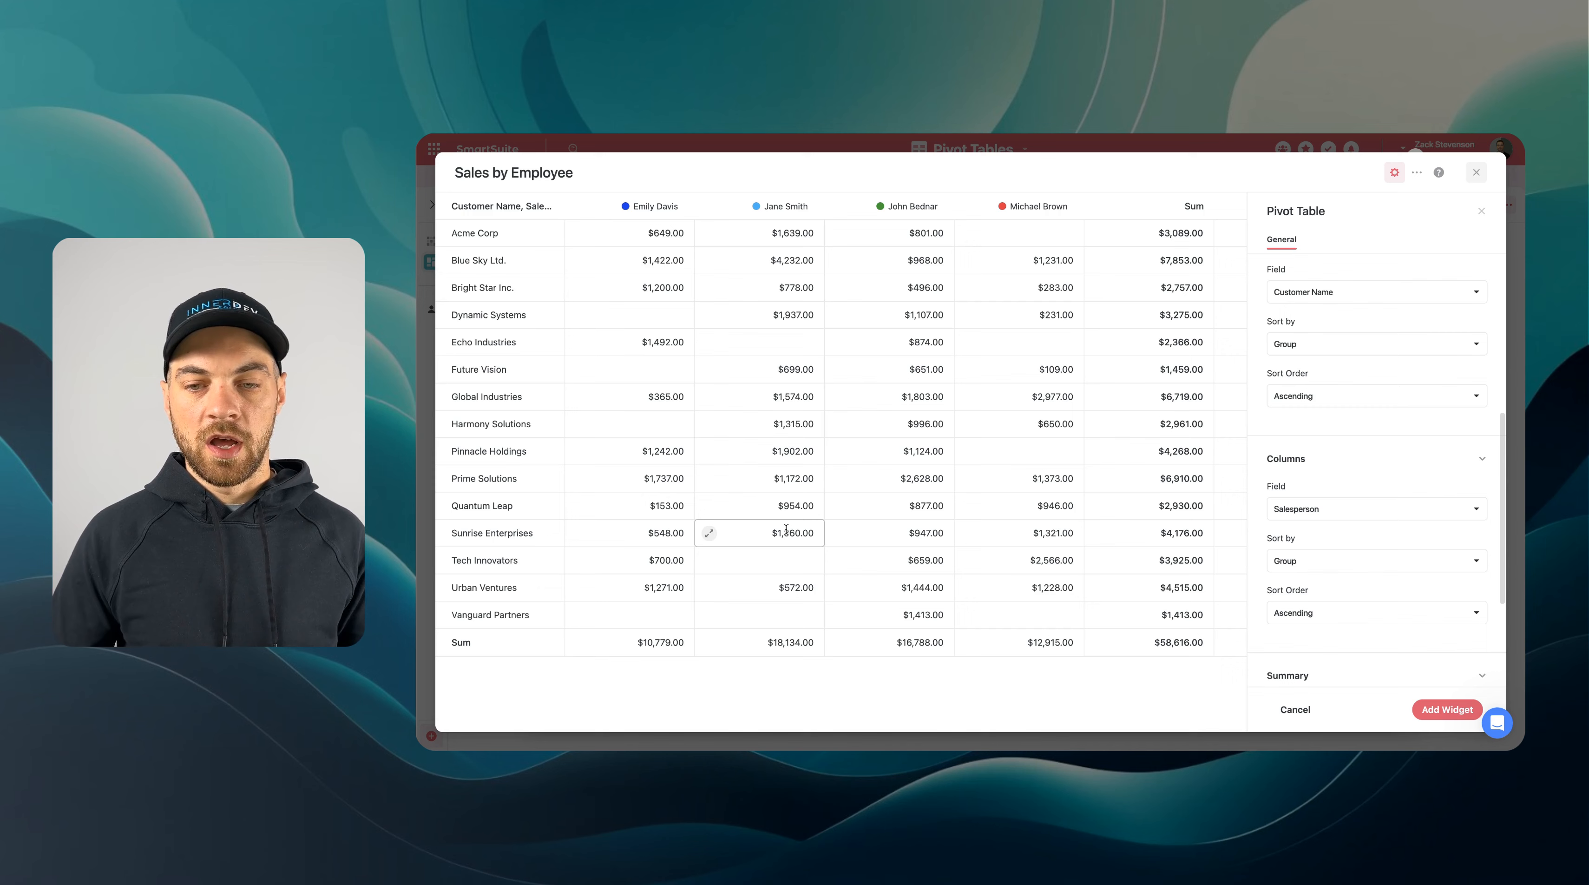
{"action": "scroll", "coordinate": [1400, 619], "scroll_direction": "down", "scroll_amount": 1}
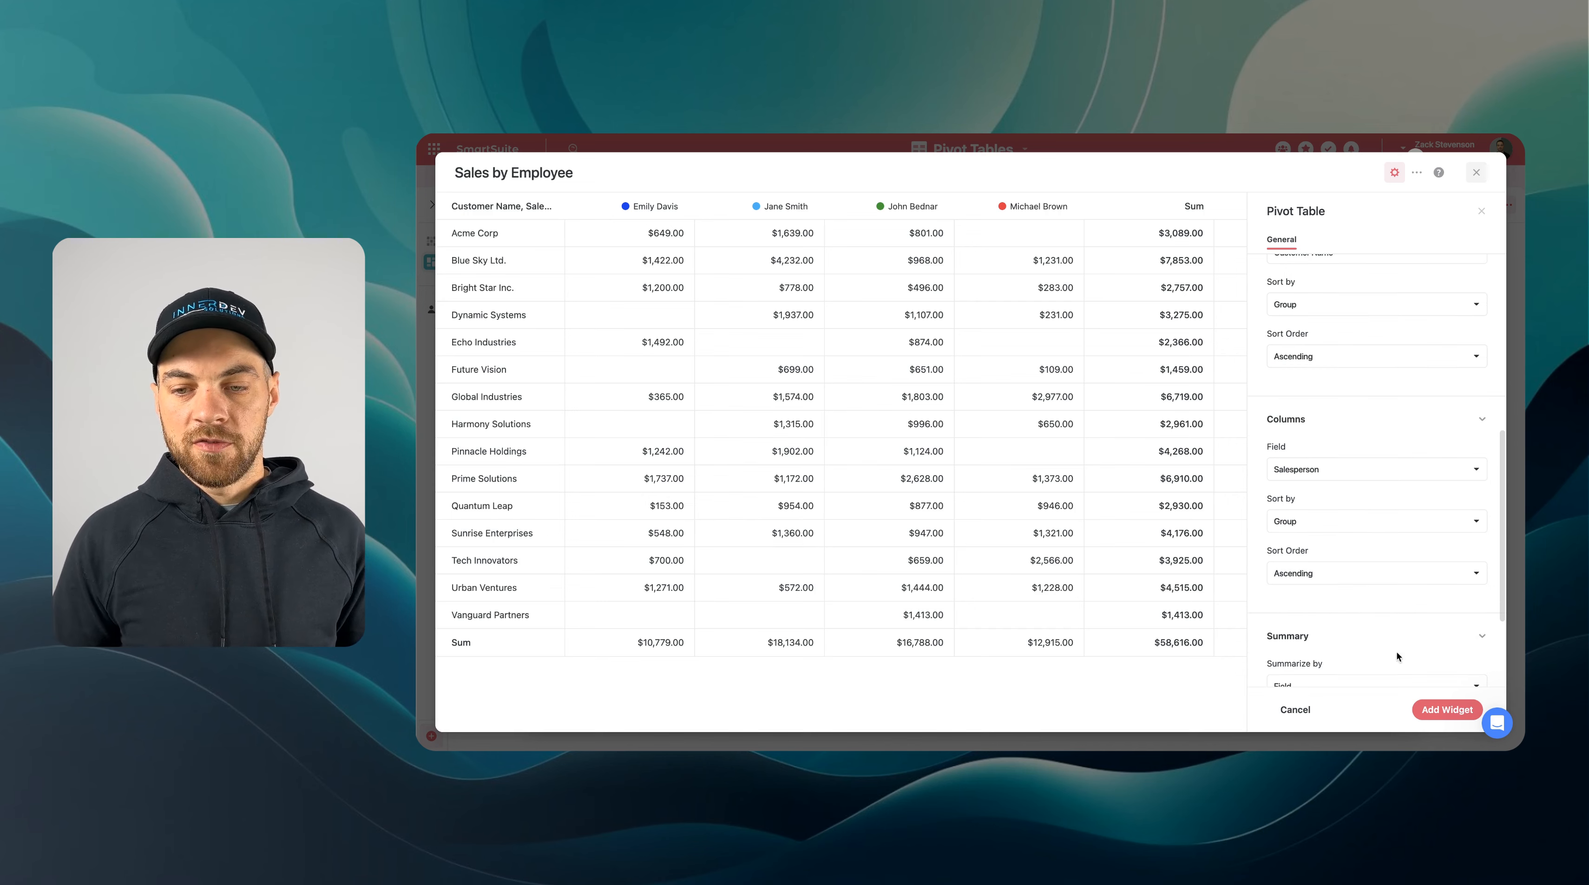
{"action": "left_click", "coordinate": [1444, 710]}
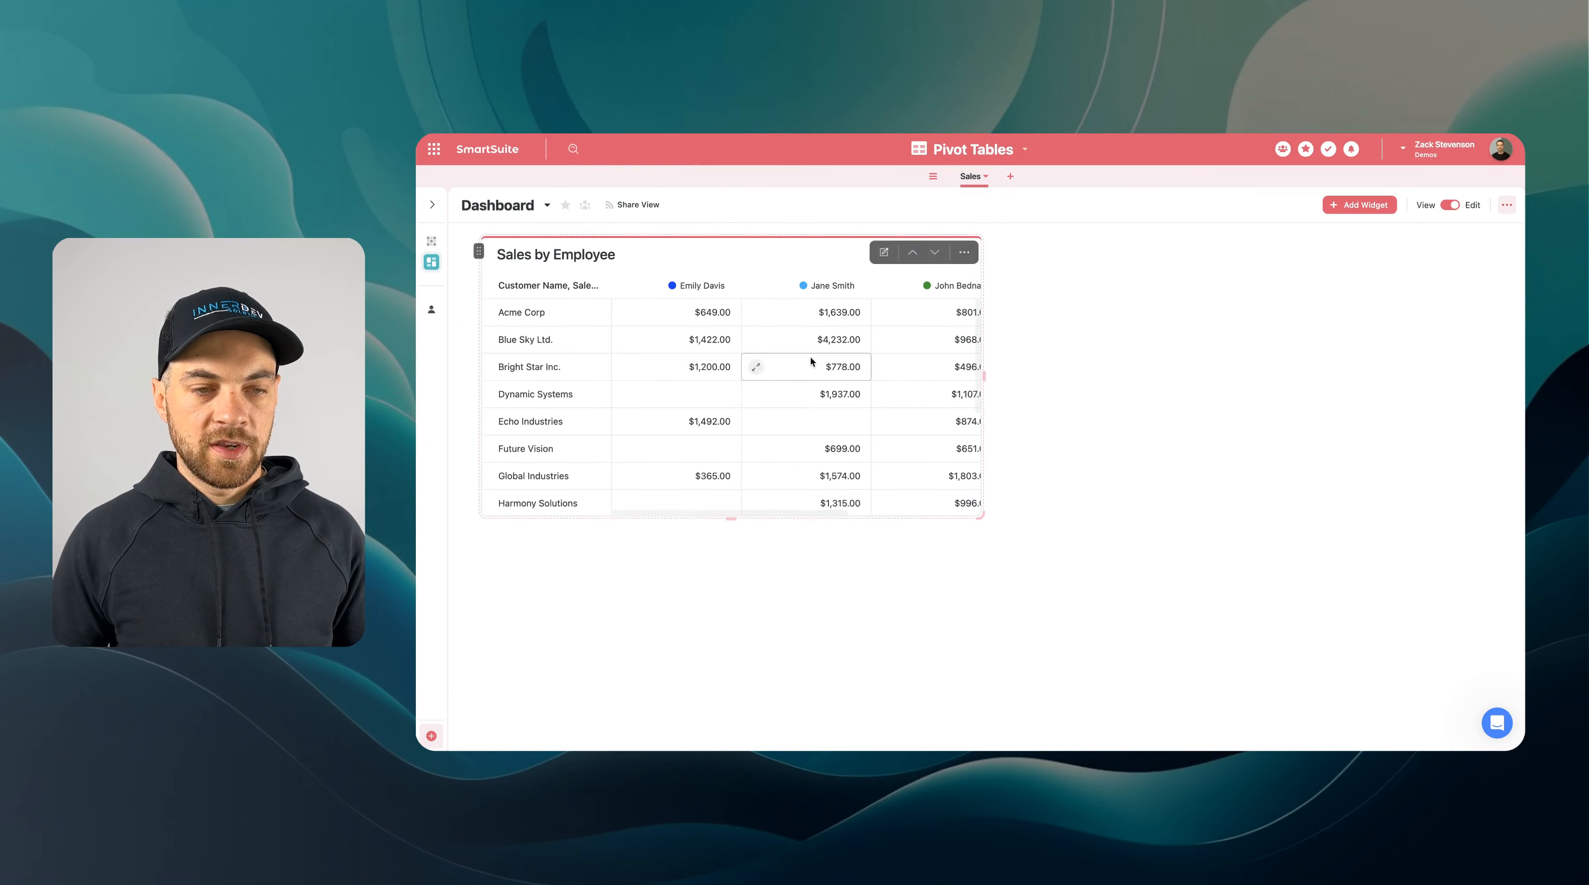
- Switch the dashboard from edit to view mode and expand the Sales by Employee pivot table
{"action": "left_click", "coordinate": [1450, 205]}
{"action": "left_click", "coordinate": [965, 252]}
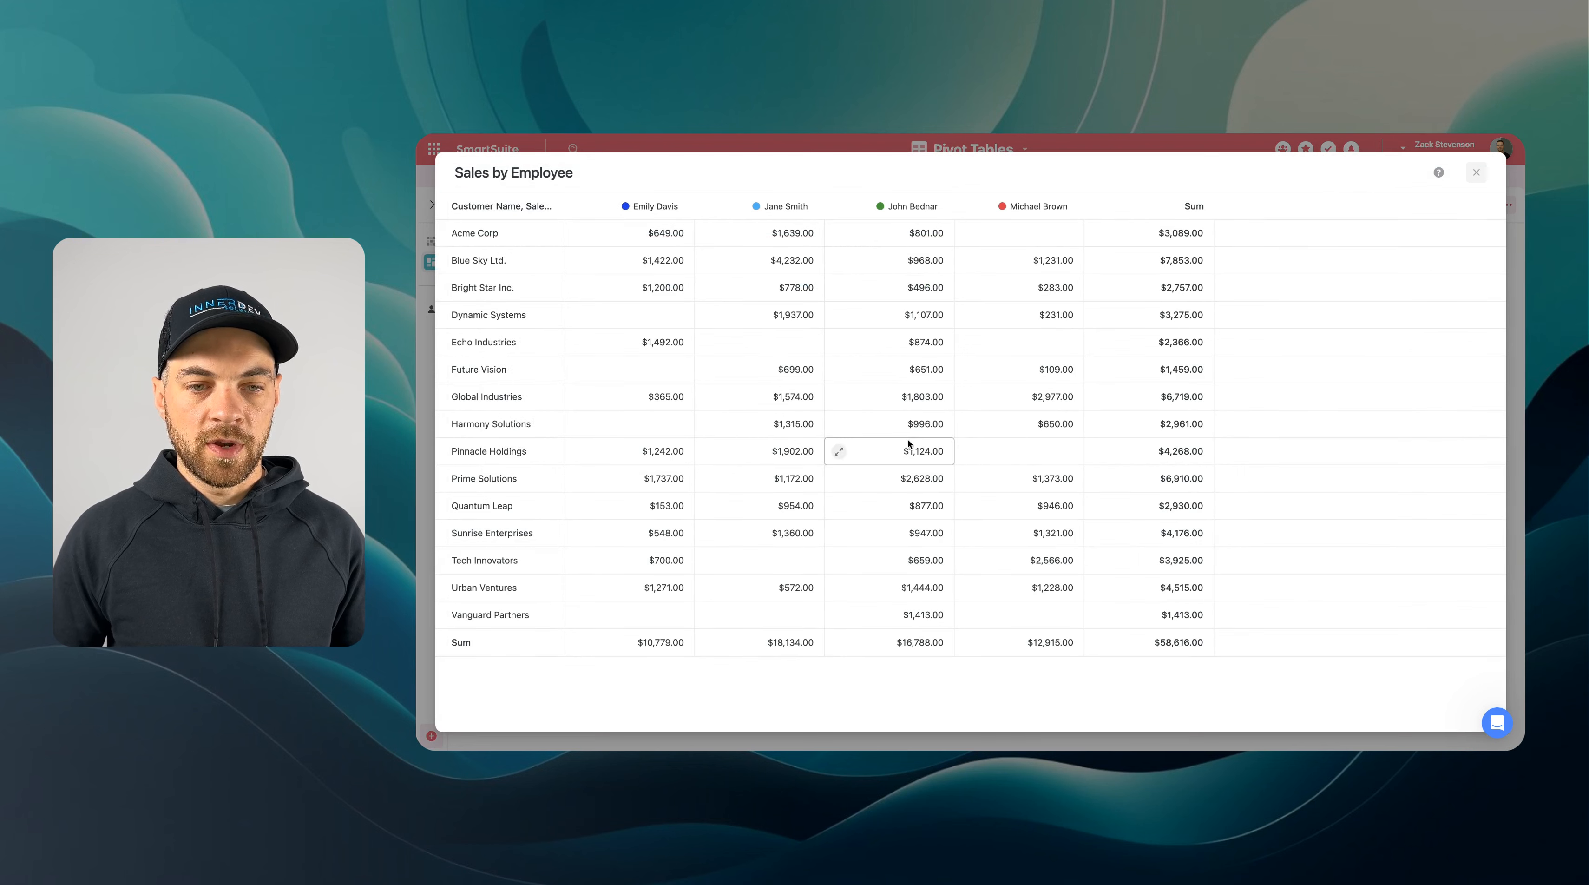
- Inspect the Status field's options in the Sales grid view, leave them unsaved and return to the dashboard
{"action": "left_click", "coordinate": [1098, 234]}
{"action": "left_click", "coordinate": [1231, 158]}
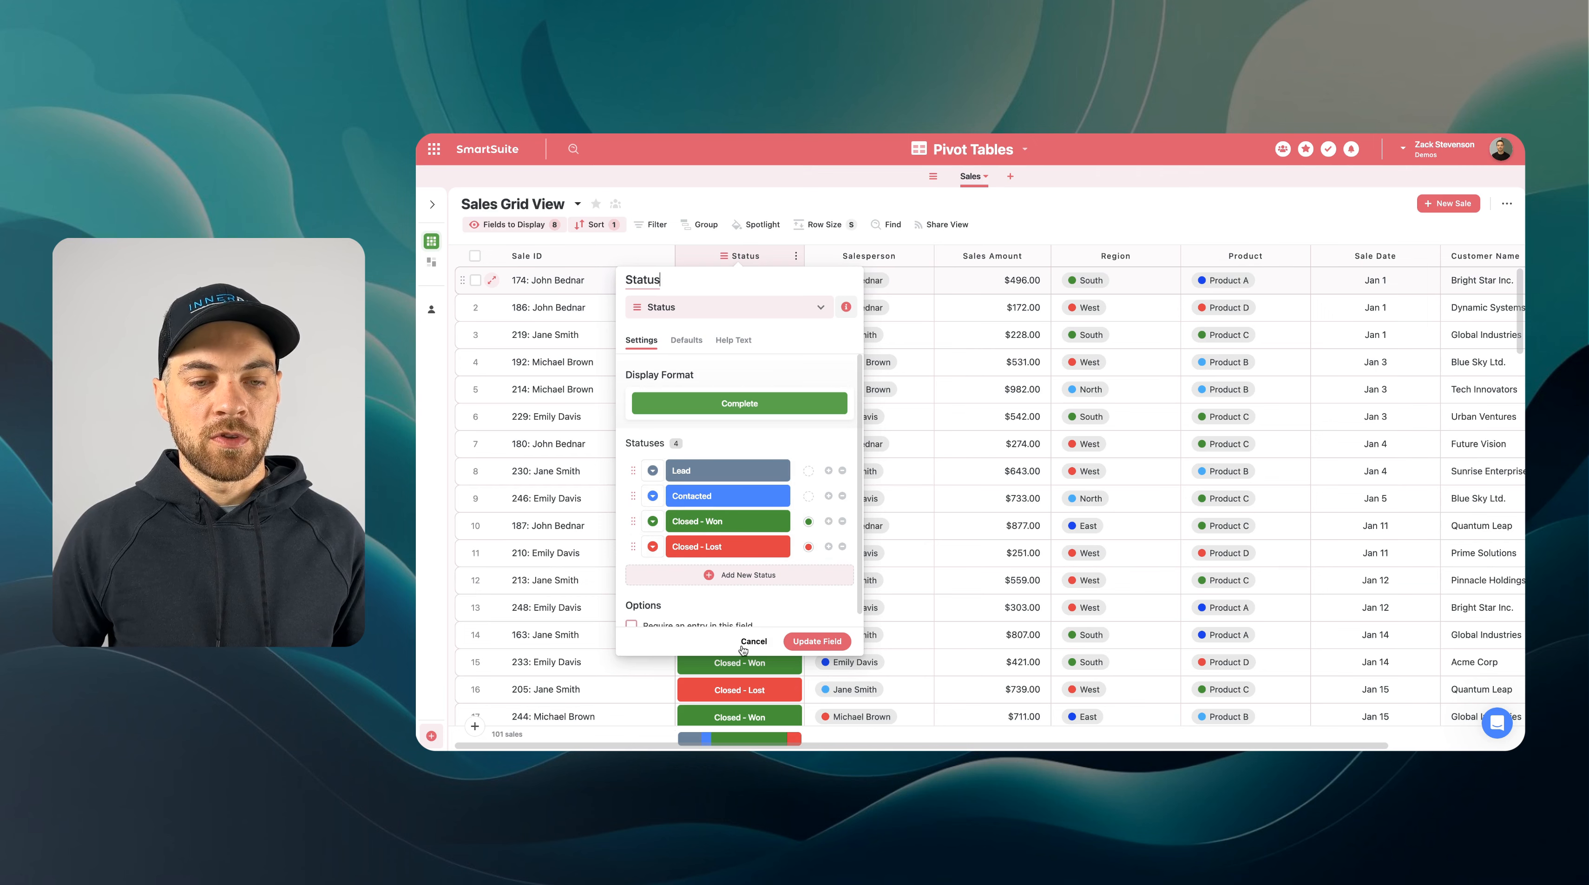
{"action": "left_click", "coordinate": [750, 641]}
{"action": "left_click", "coordinate": [433, 263]}
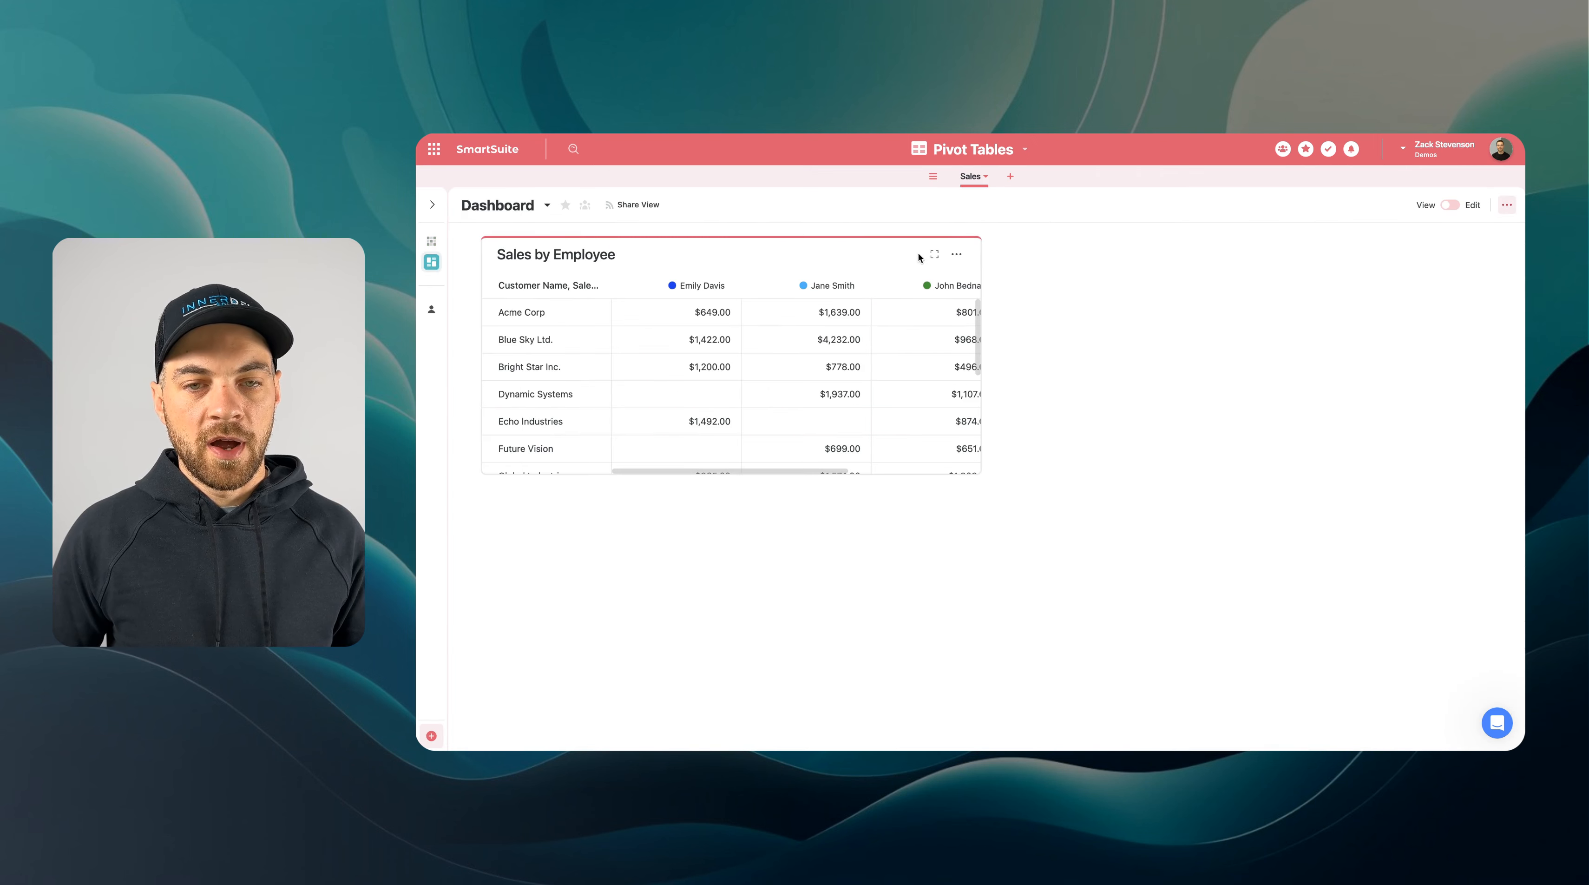
- Edit the Sales by Employee pivot table and filter its source to records where Status is Closed - Won
{"action": "left_click", "coordinate": [1450, 204]}
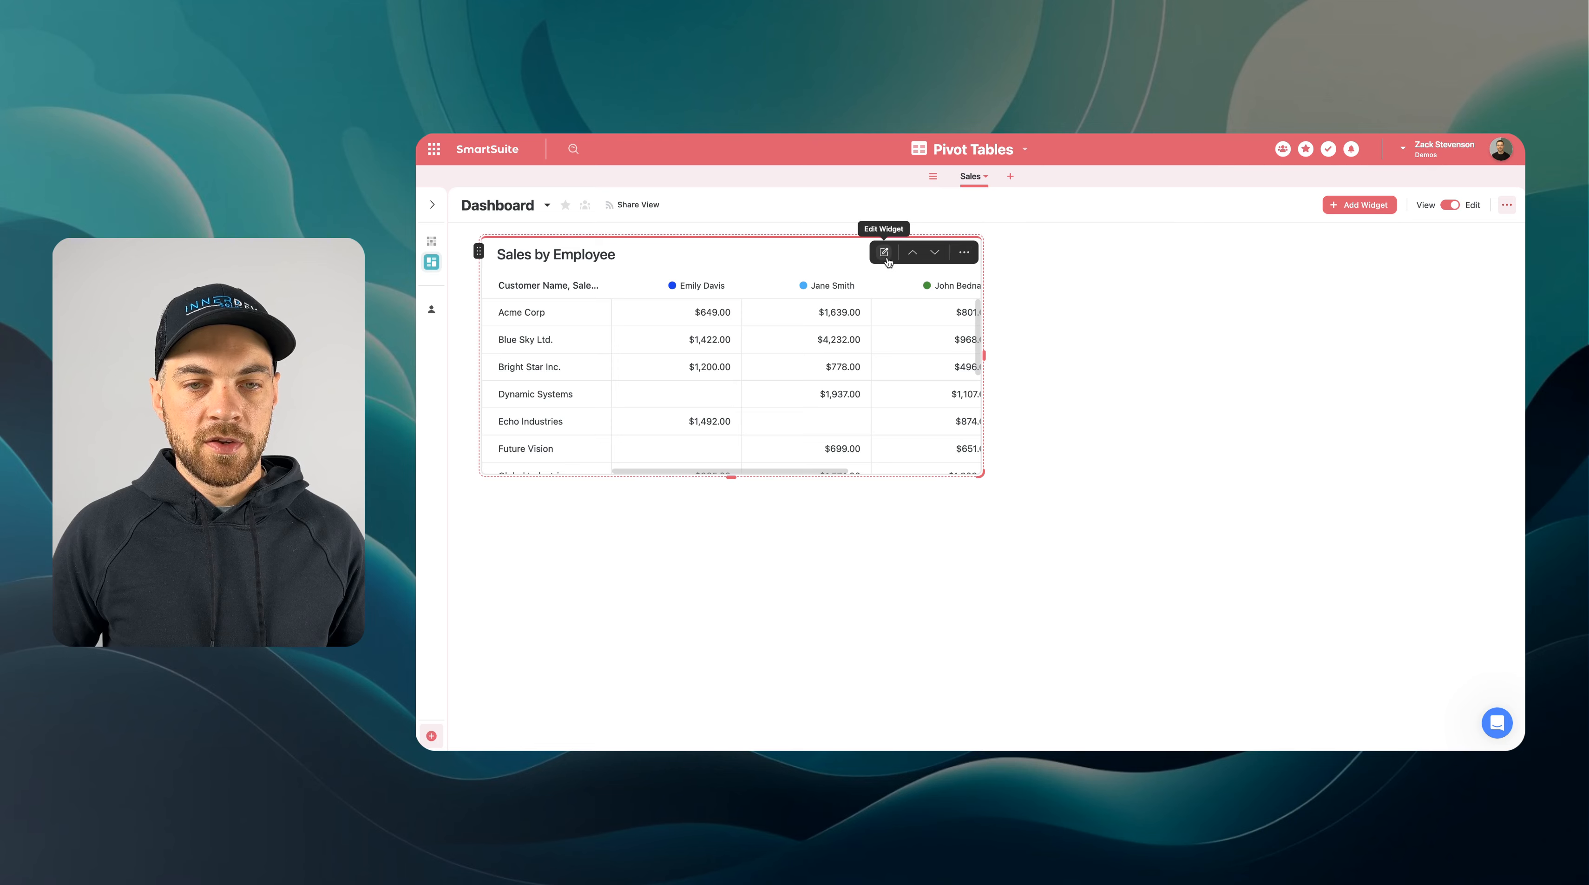
{"action": "left_click", "coordinate": [885, 255]}
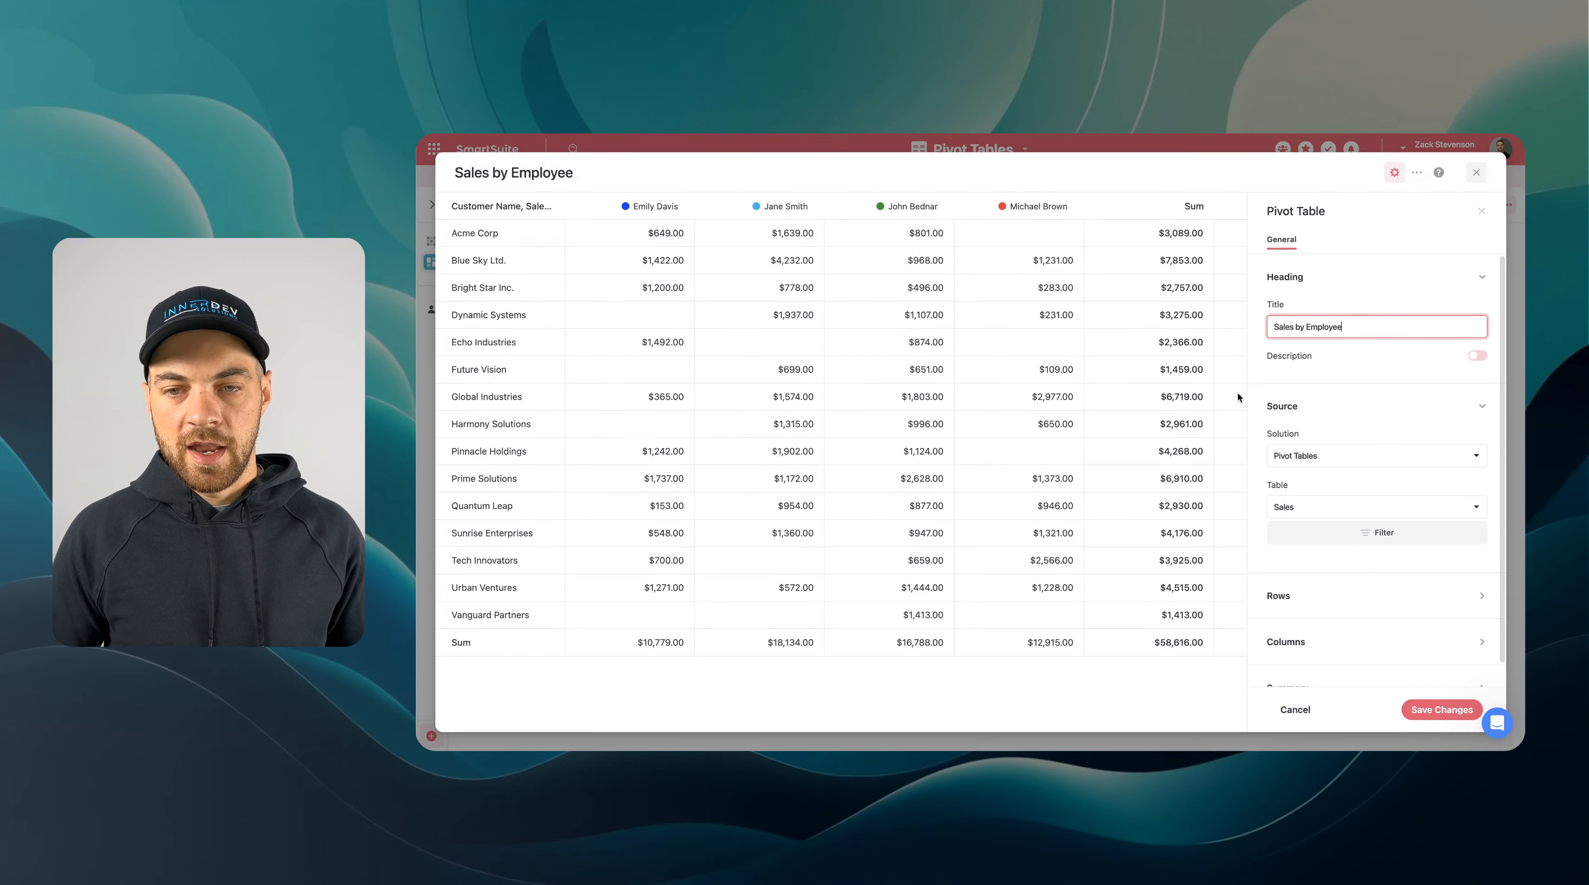
{"action": "left_click", "coordinate": [1369, 534]}
{"action": "left_click", "coordinate": [1090, 576]}
{"action": "type", "text": "s"}
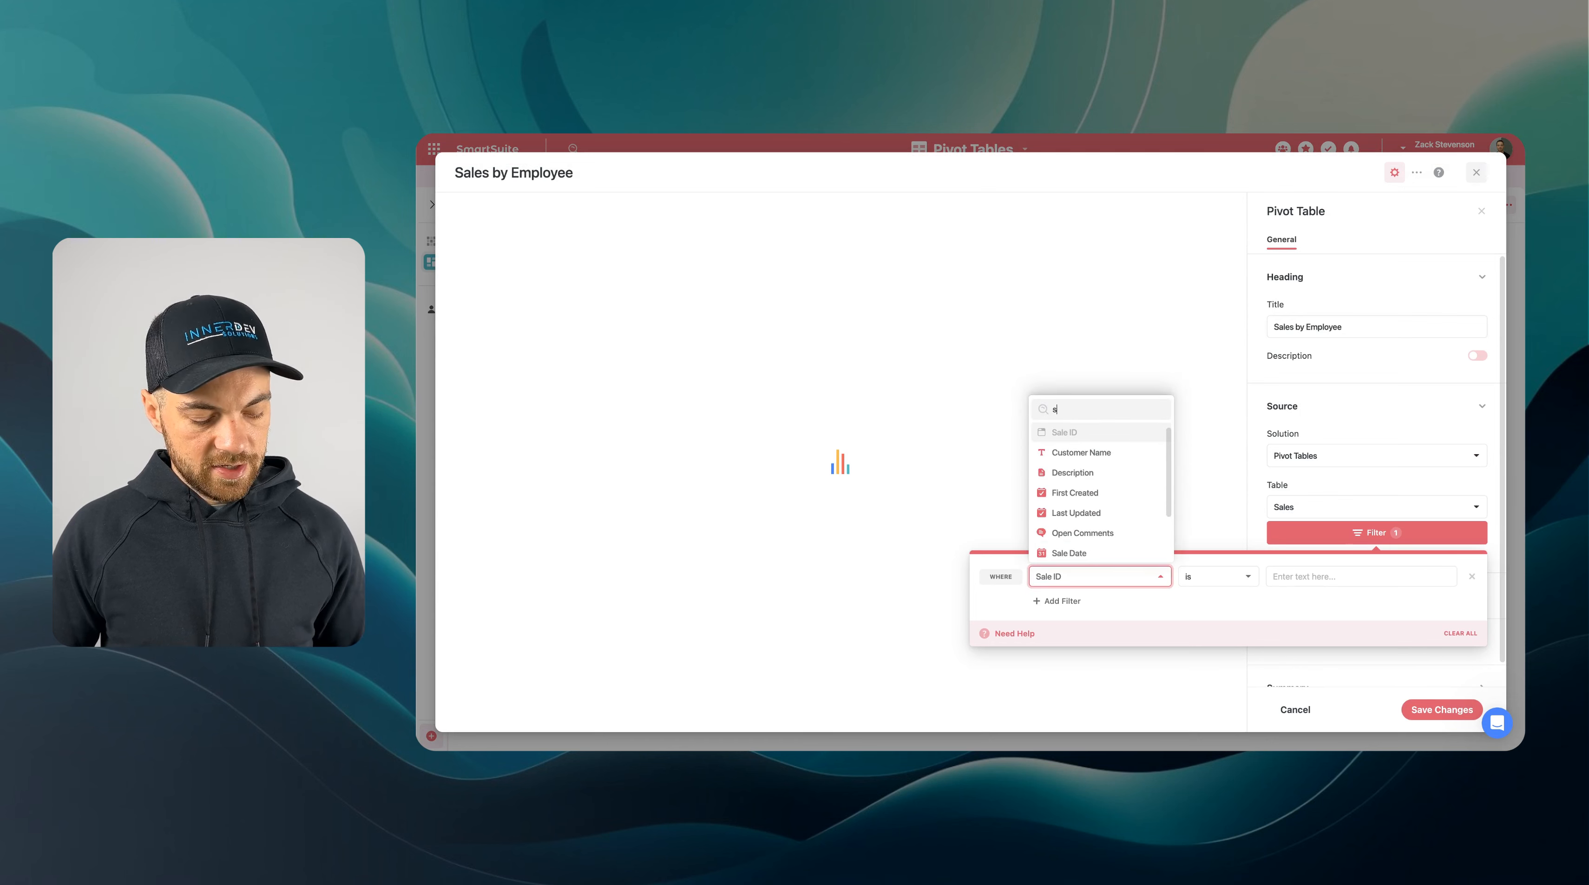
{"action": "left_click", "coordinate": [1353, 577]}
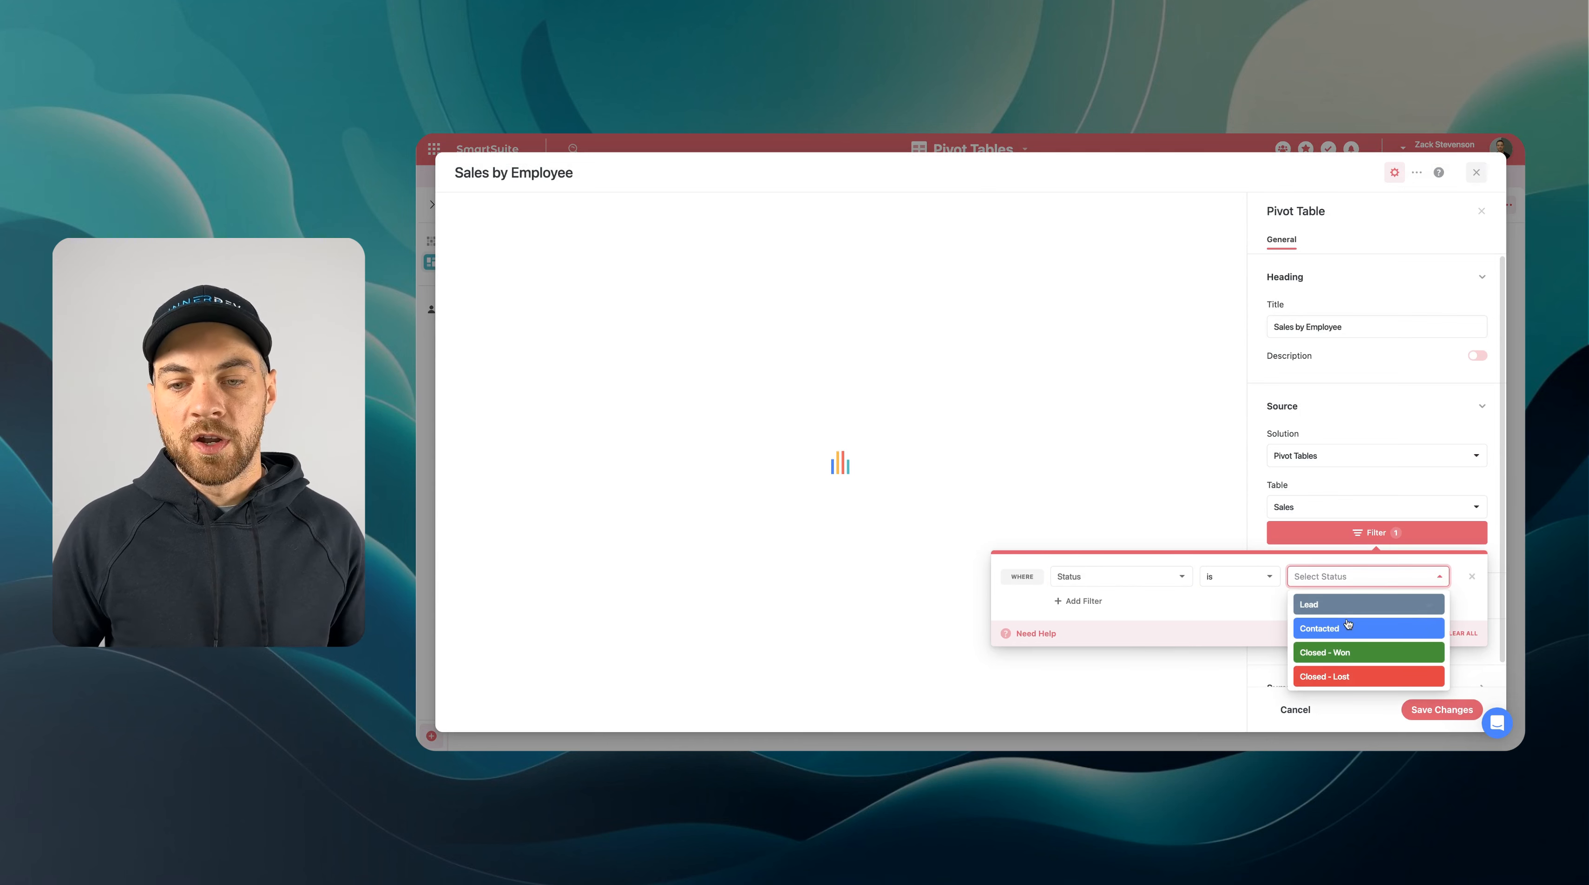
{"action": "left_click", "coordinate": [1334, 657]}
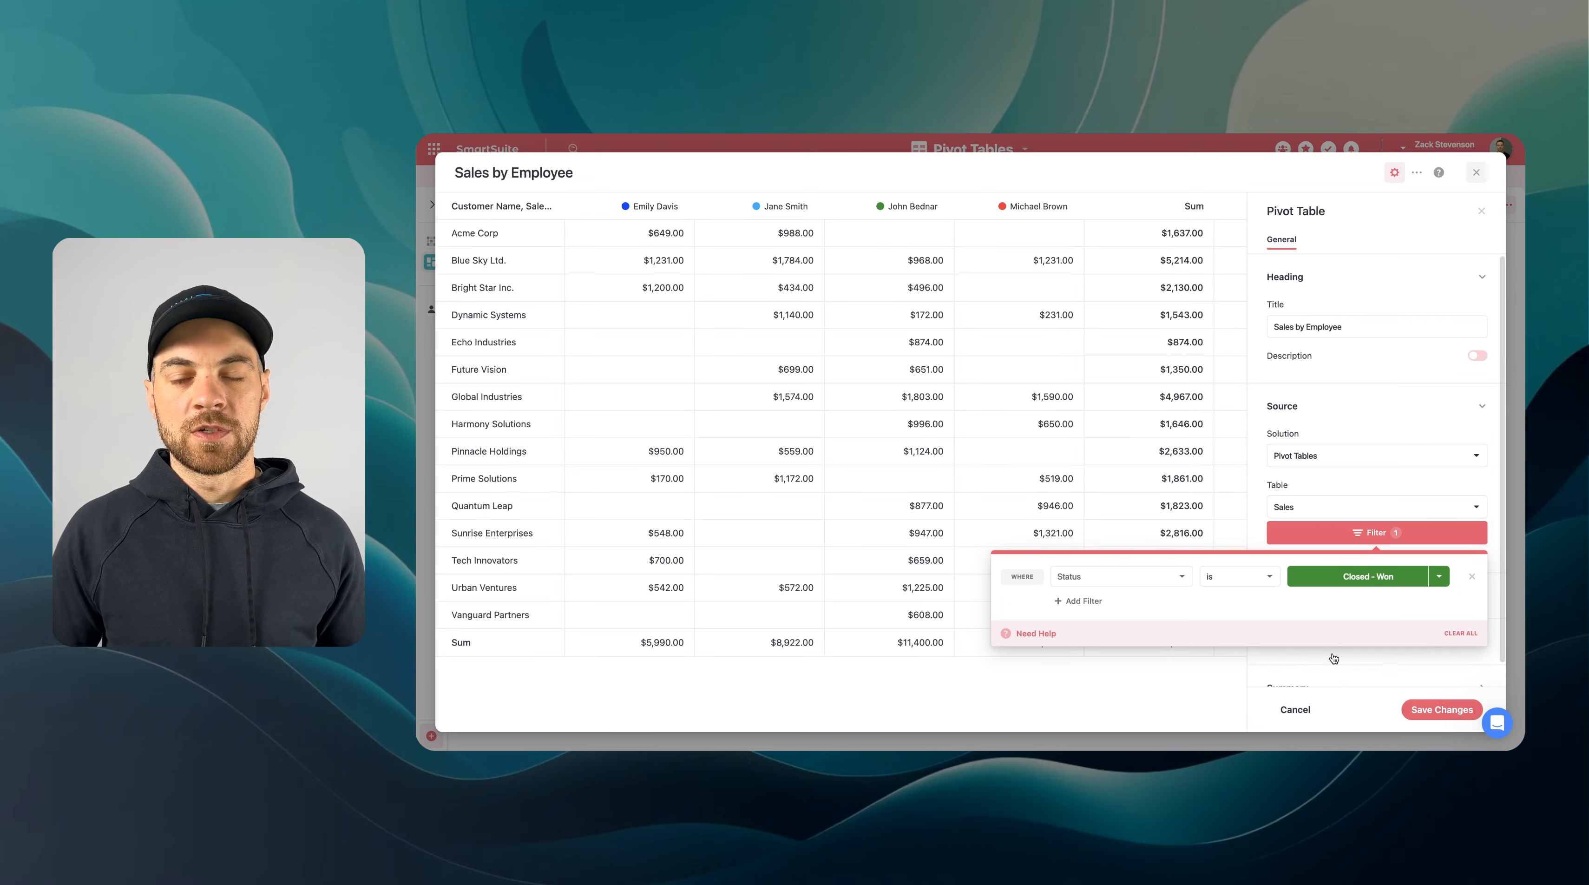
- Remove the Status filter from the pivot table, retitle it Sales by Employee/Customer and save the changes
{"action": "left_click", "coordinate": [1472, 577]}
{"action": "left_click", "coordinate": [1442, 710]}
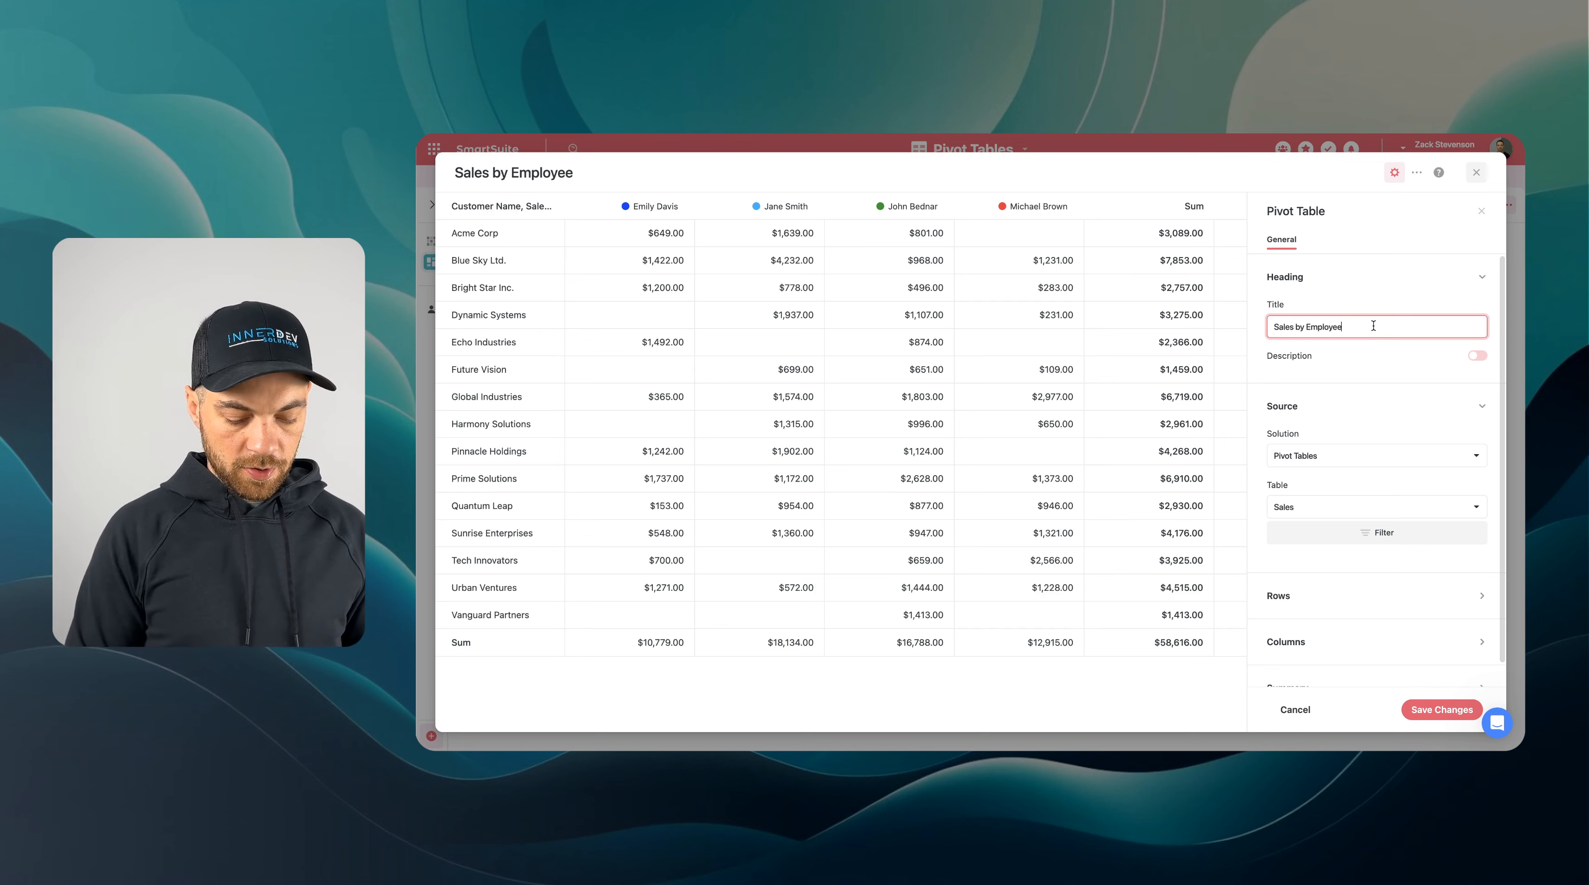
{"action": "type", "text": "/Customer"}
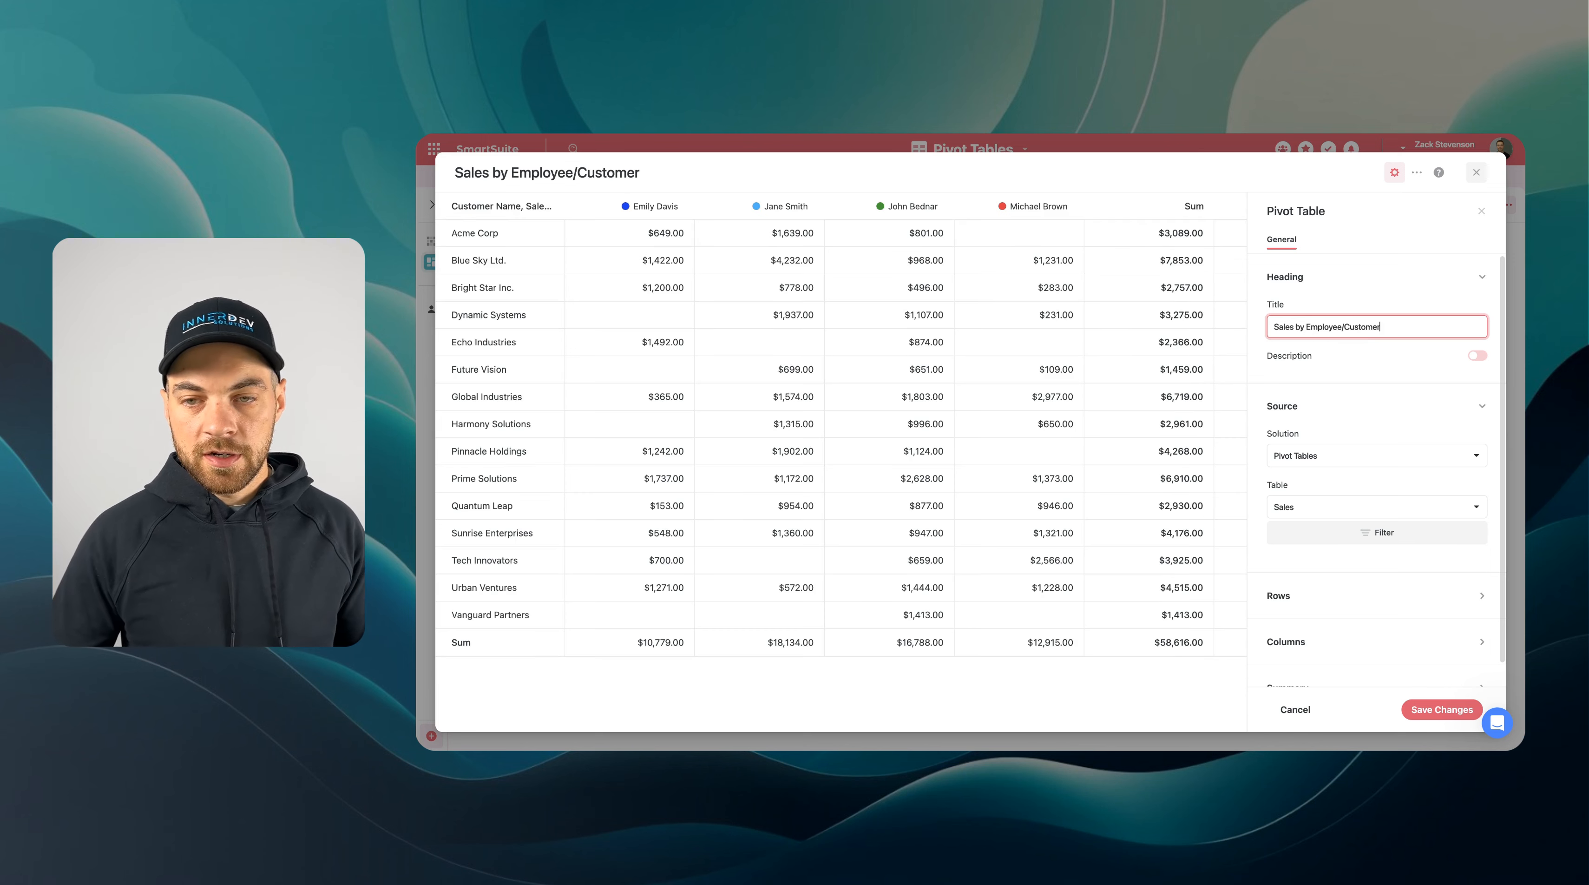
{"action": "left_click", "coordinate": [1442, 709]}
- Duplicate the Sales by Employee/Customer widget under the name Customer/Product and switch the dashboard to view mode
{"action": "left_click", "coordinate": [965, 259]}
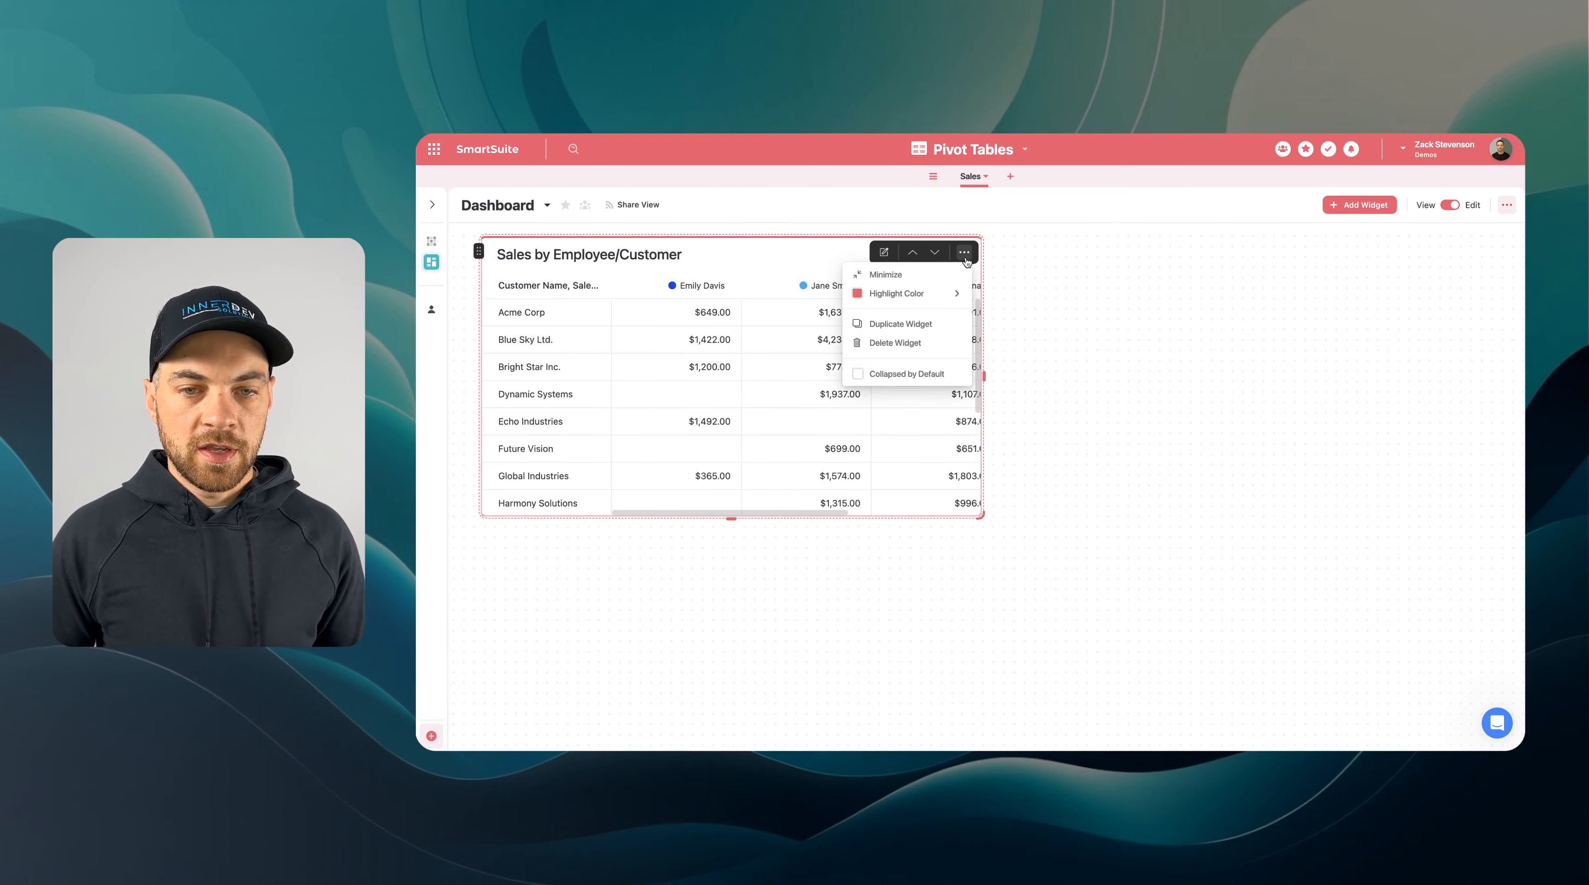
{"action": "left_click", "coordinate": [922, 323]}
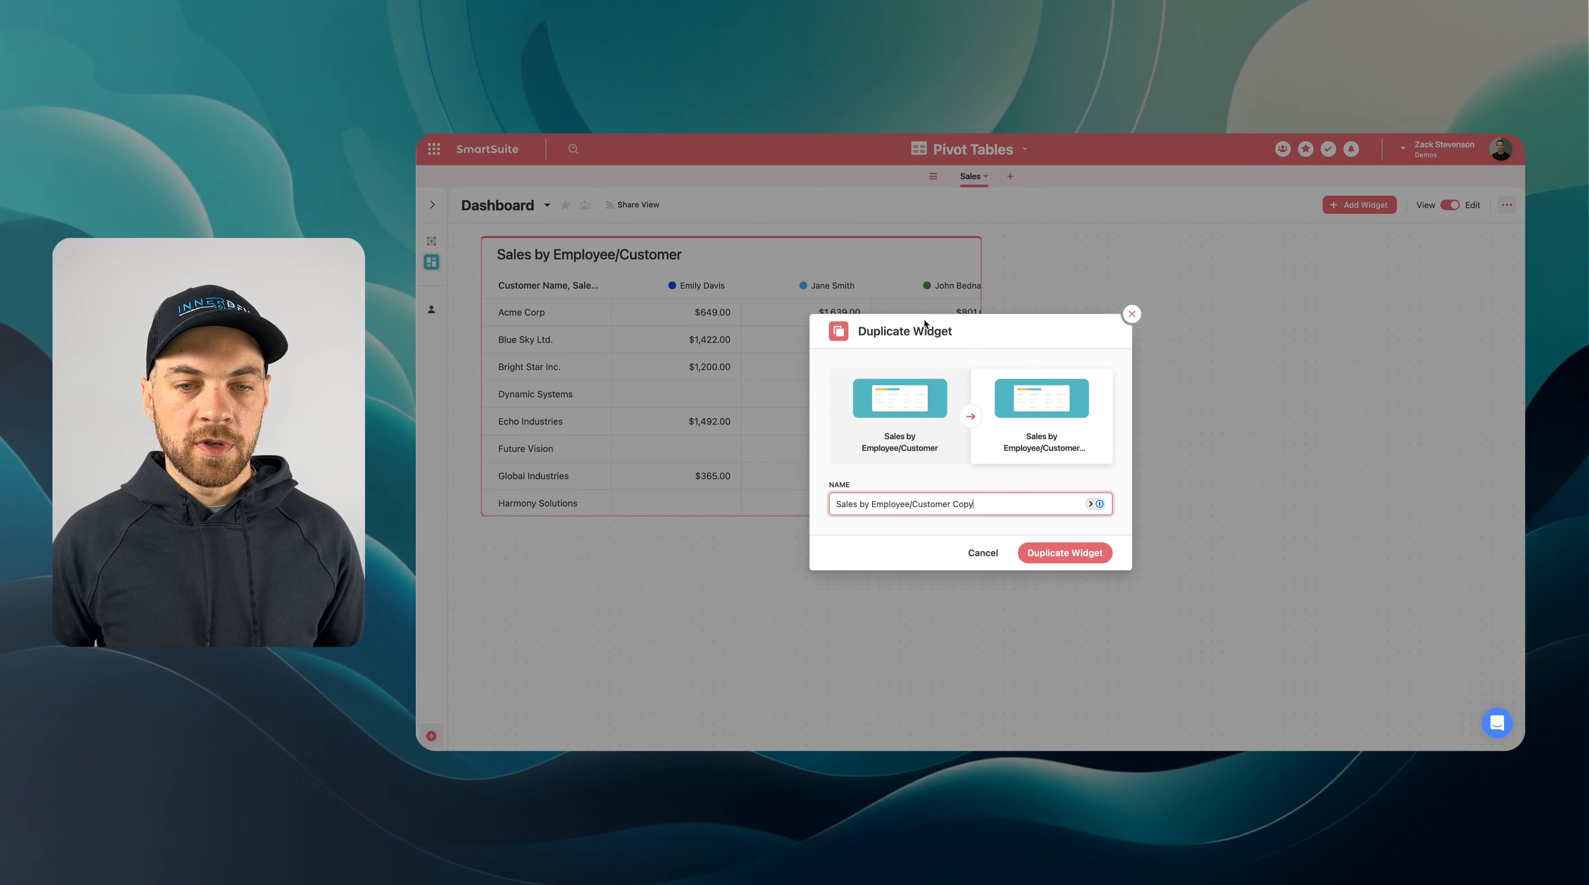
{"action": "left_click_drag", "start_coordinate": [976, 503], "coordinate": [832, 504]}
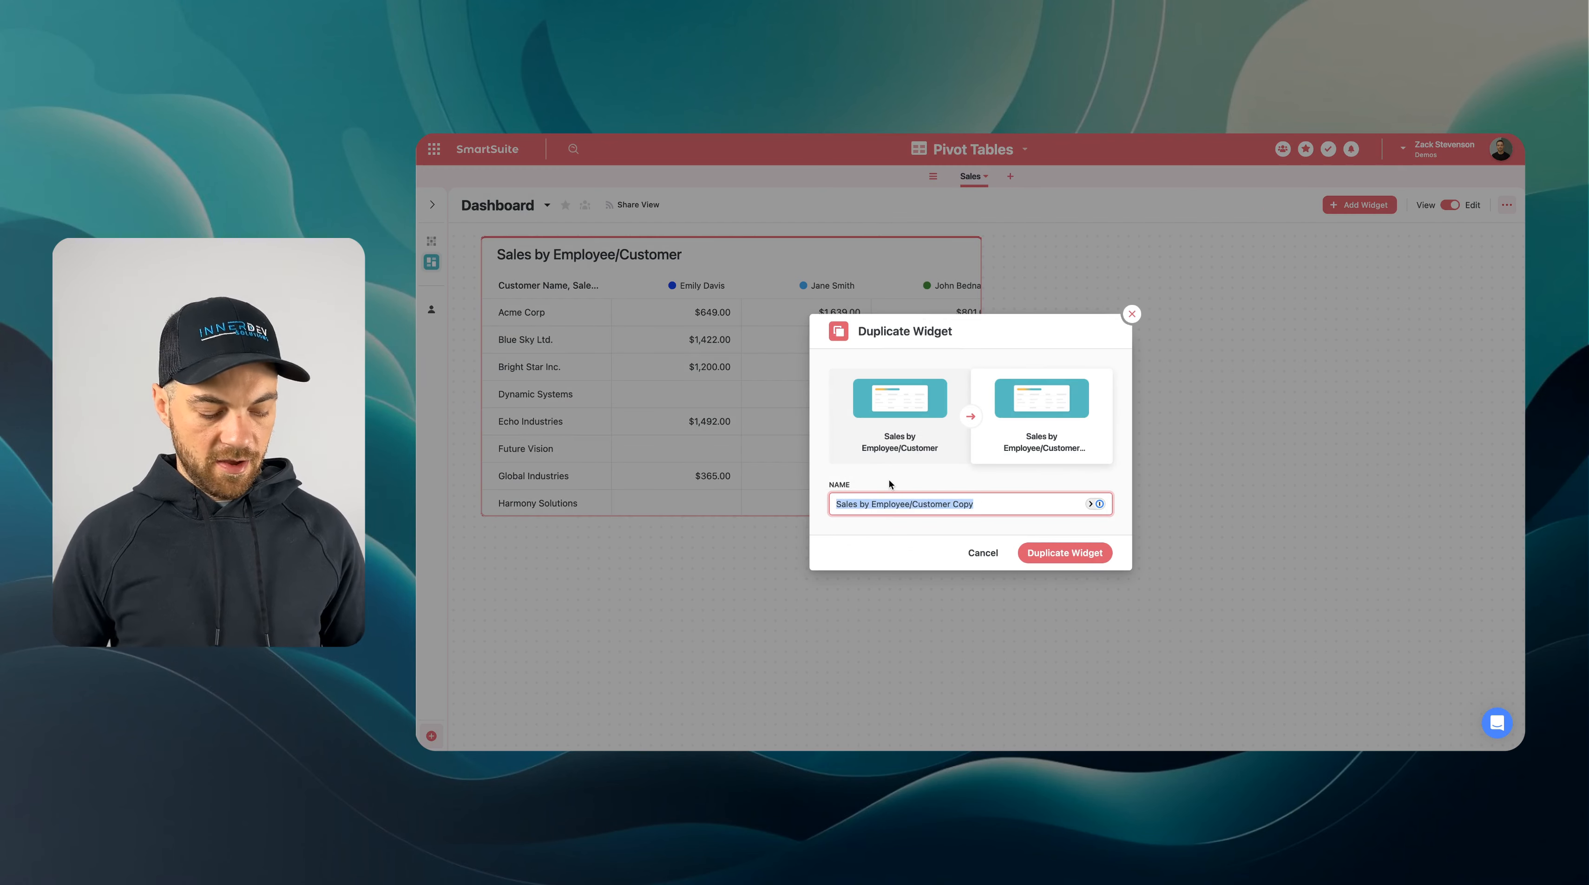
{"action": "type", "text": "Customer/"}
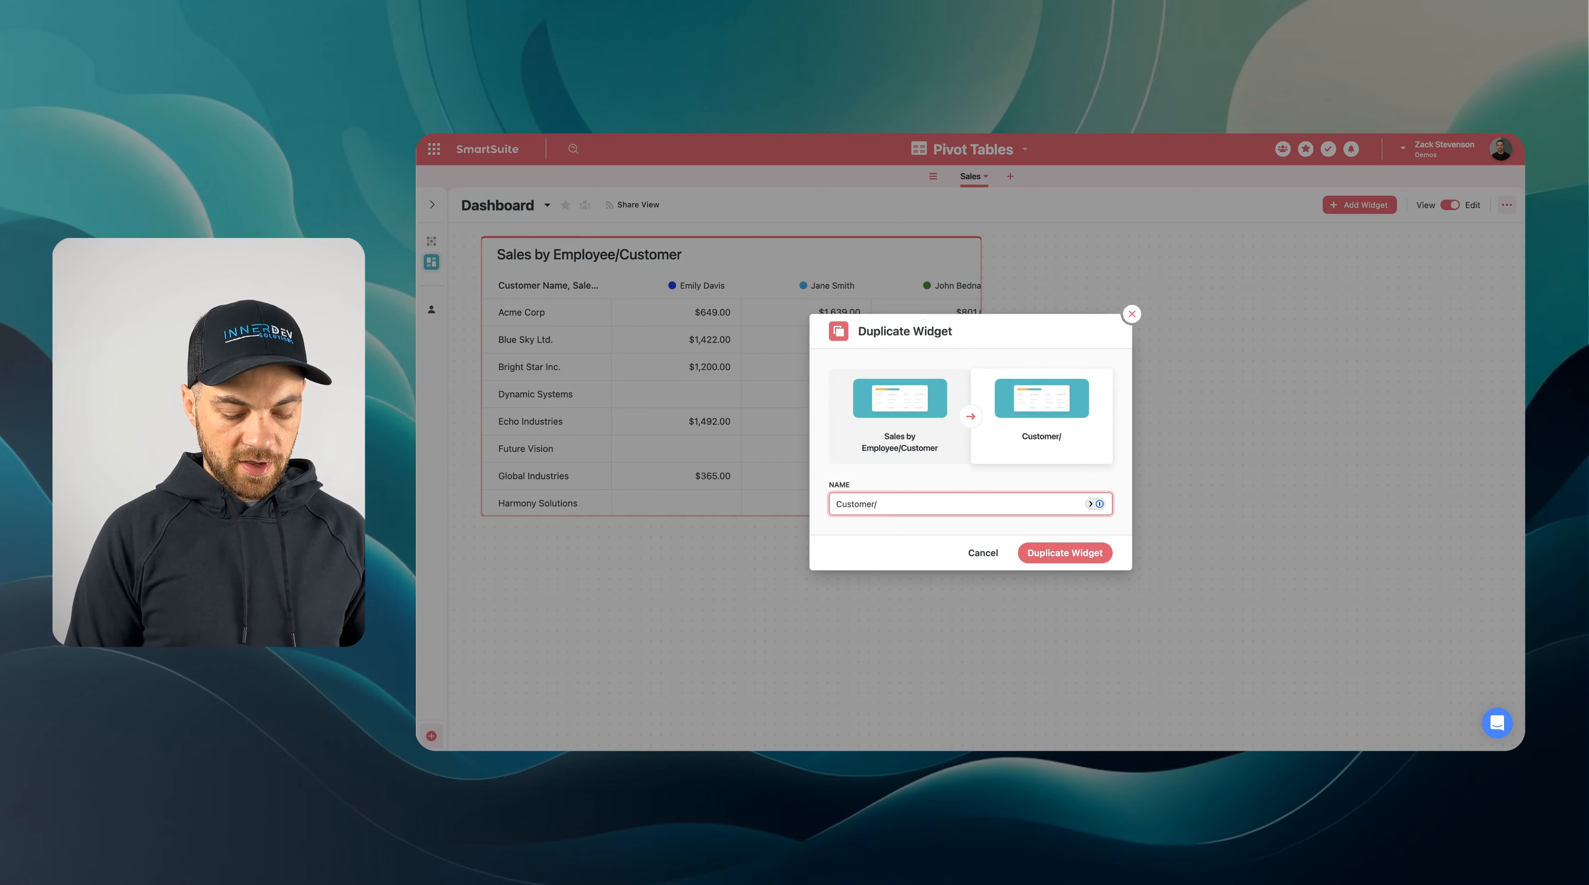
{"action": "type", "text": "Product"}
{"action": "left_click", "coordinate": [1064, 553]}
{"action": "left_click", "coordinate": [1450, 205]}
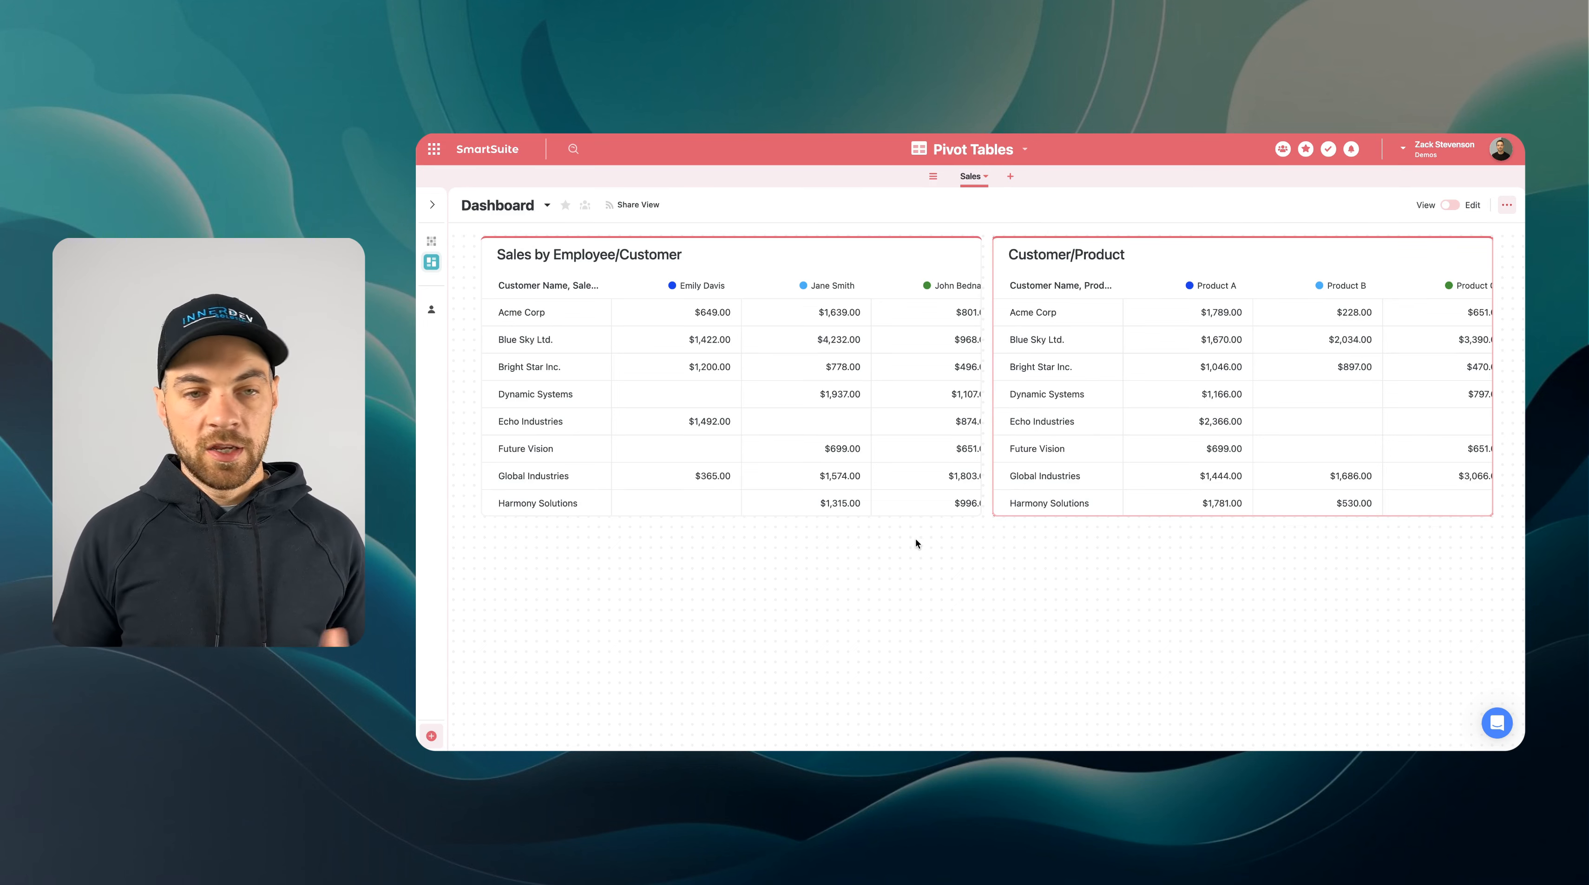
- In the Sales grid view, insert a Formula field after Sale Date and enable its advanced editor
{"action": "left_click", "coordinate": [432, 240]}
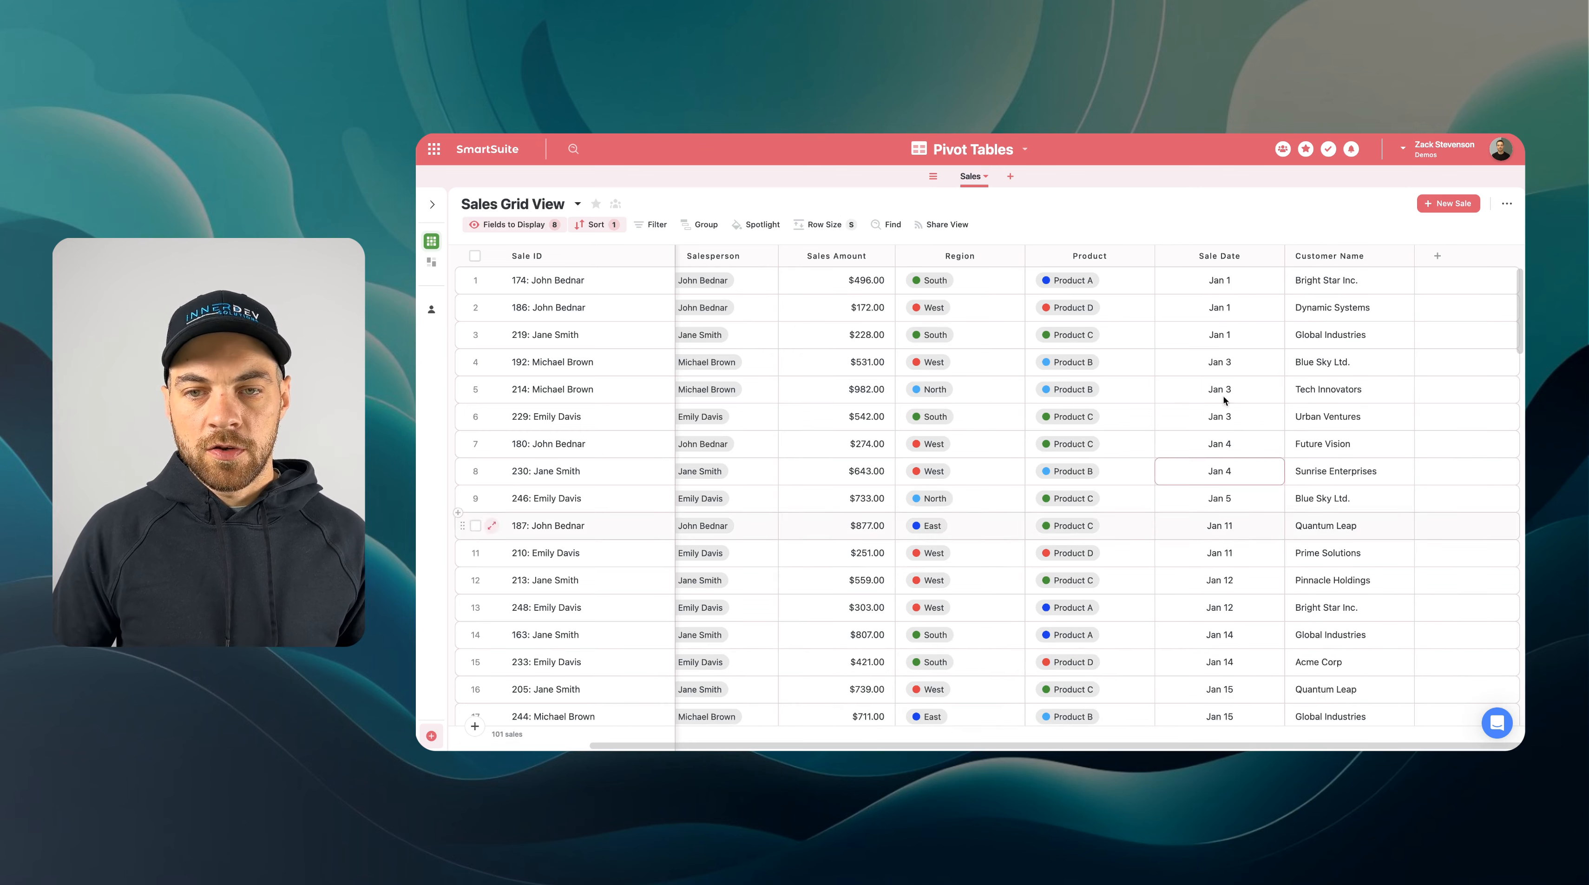
{"action": "left_click", "coordinate": [1277, 256]}
{"action": "left_click", "coordinate": [1223, 345]}
{"action": "type", "text": "form"}
{"action": "left_click", "coordinate": [1341, 348]}
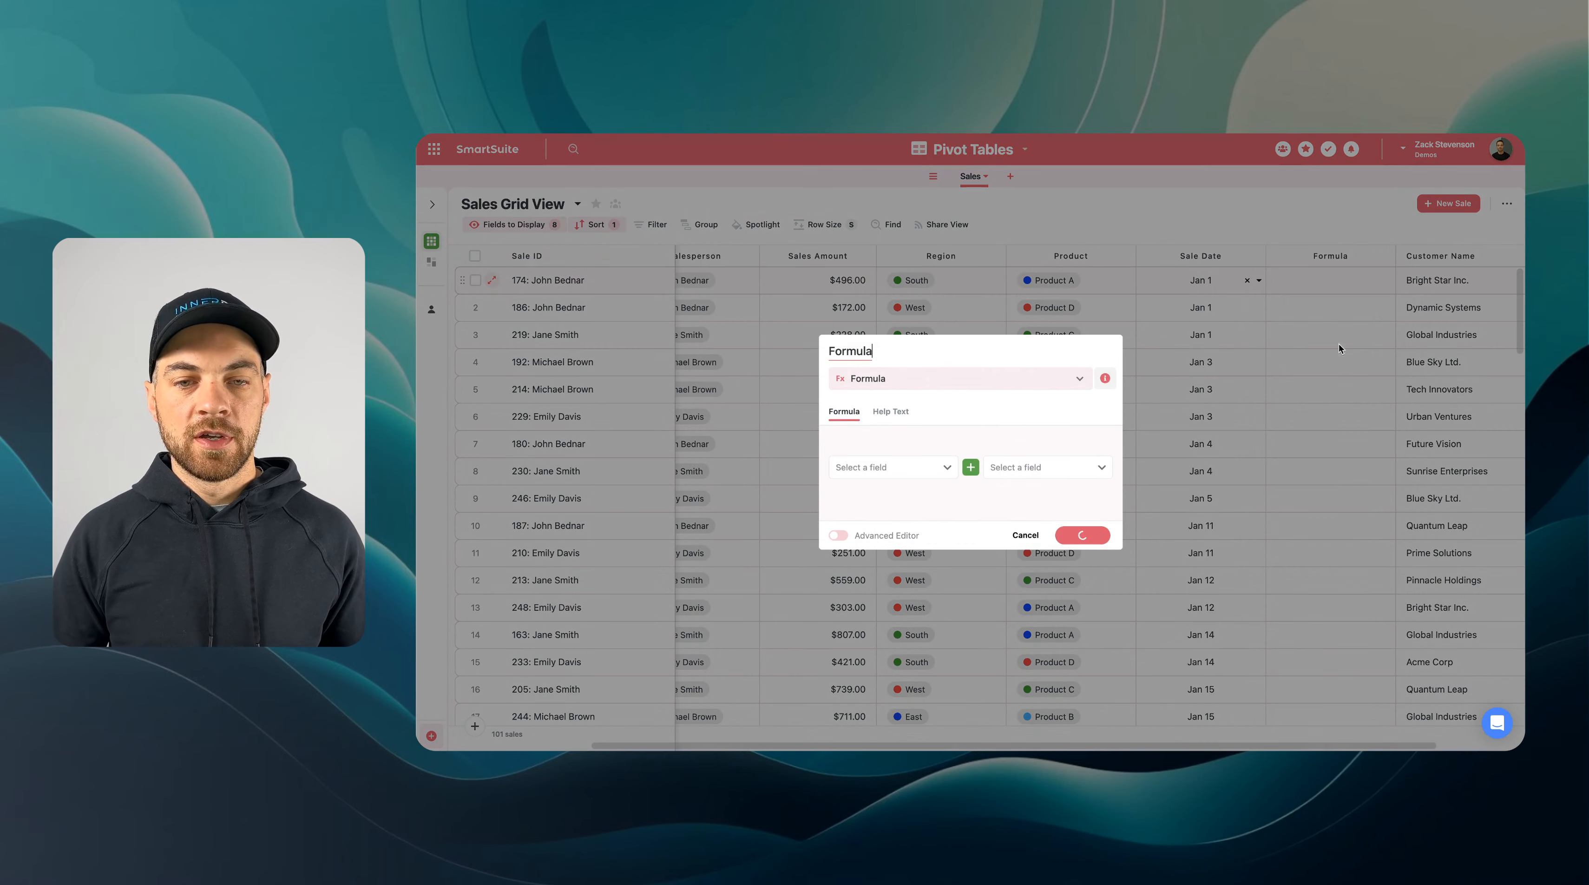
{"action": "left_click", "coordinate": [867, 537]}
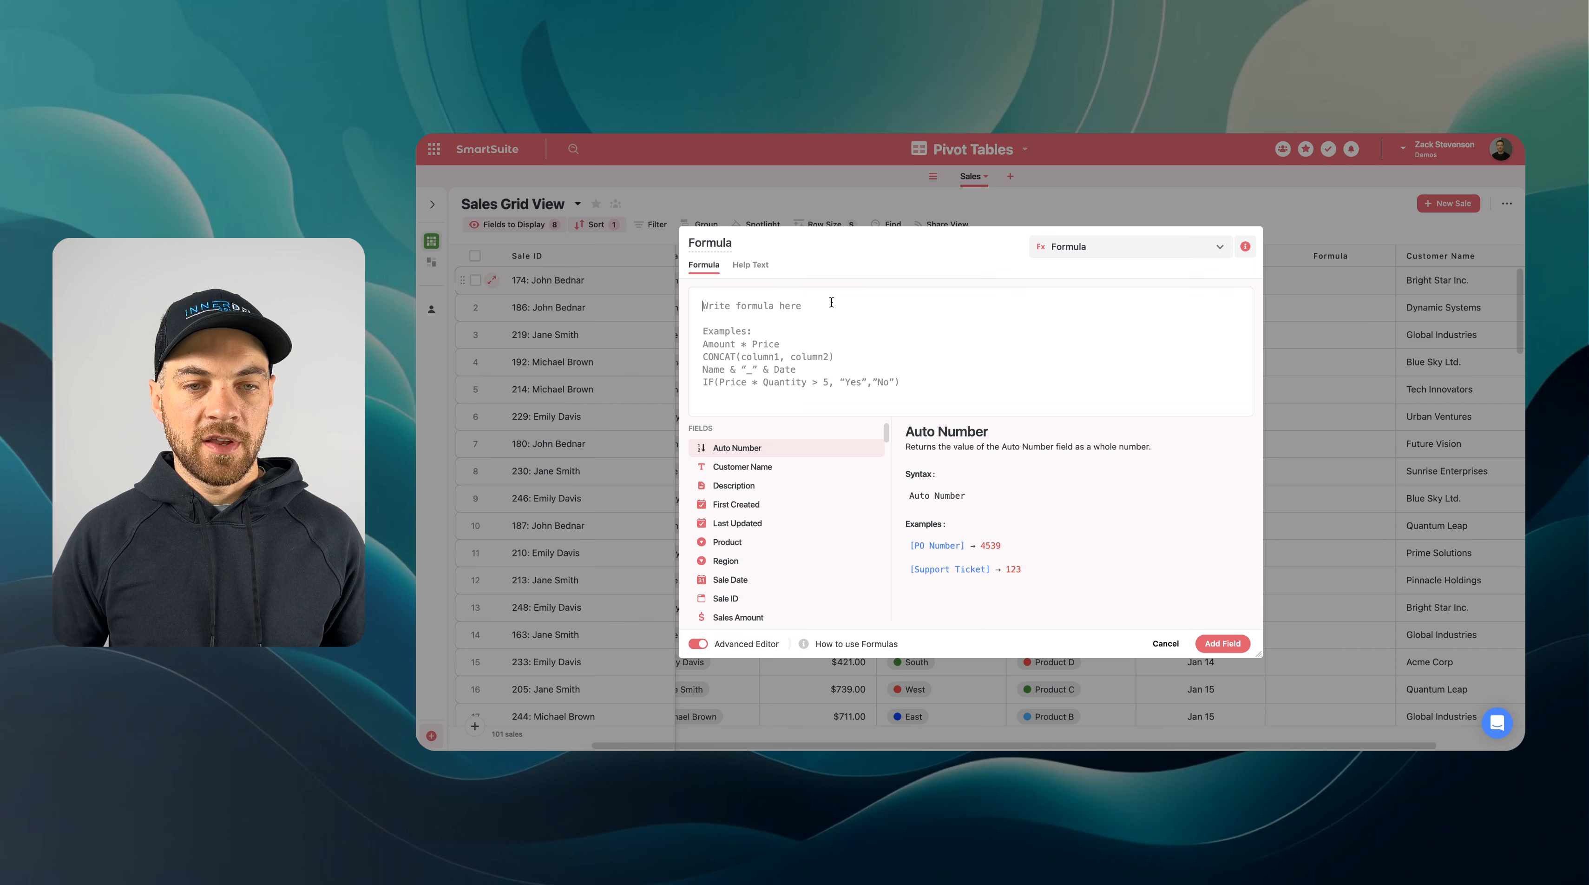
- Write the formula MONTH([Sale Date]) for the new field
{"action": "type", "text": "month"}
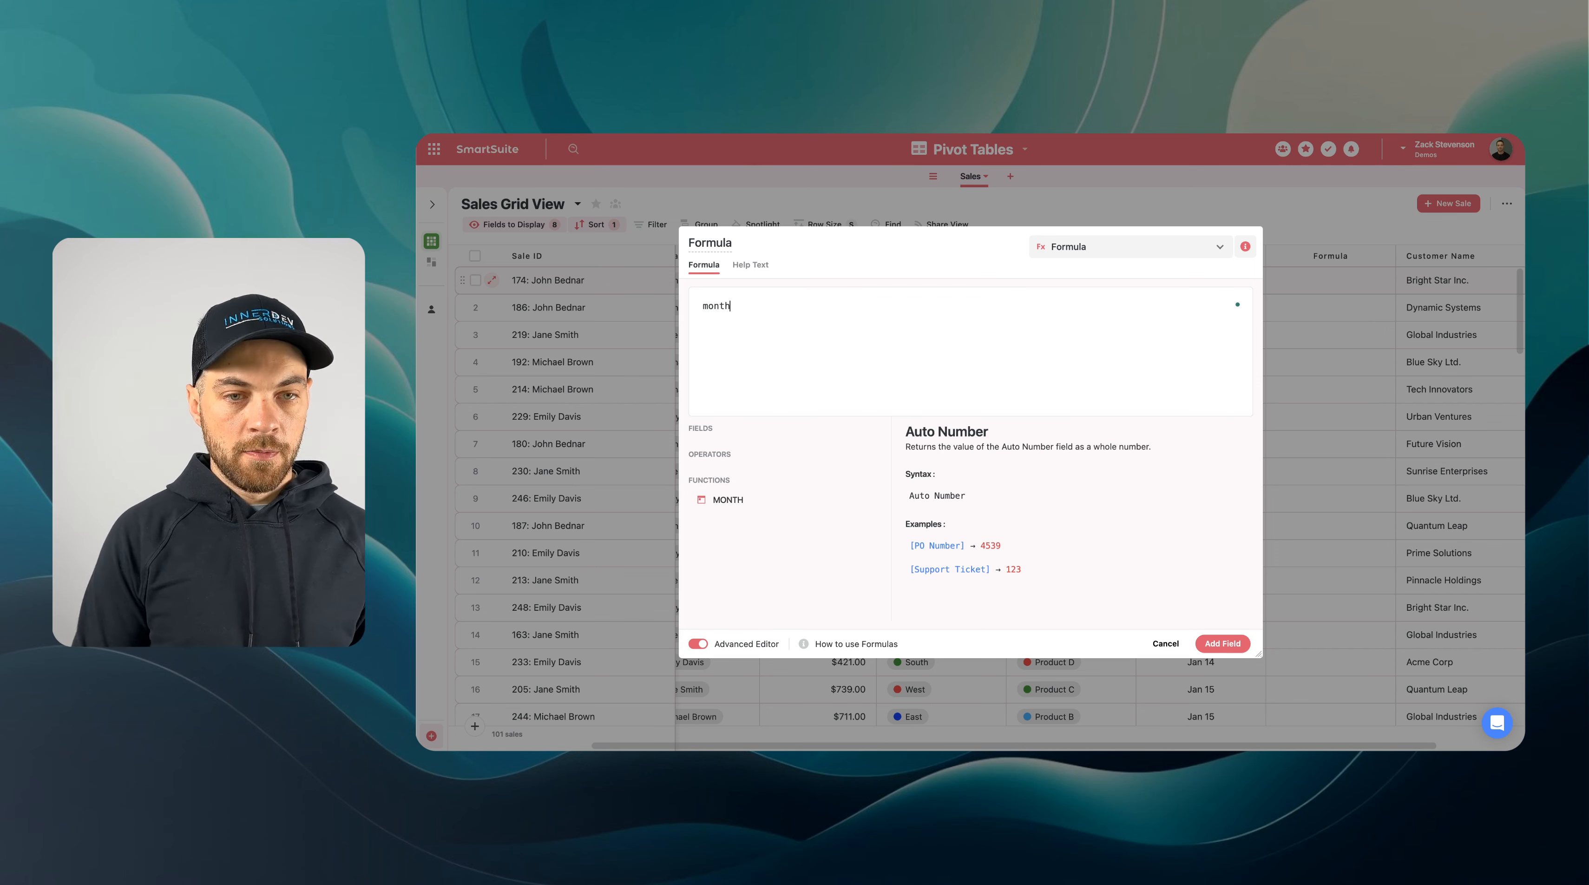
{"action": "left_click", "coordinate": [864, 499]}
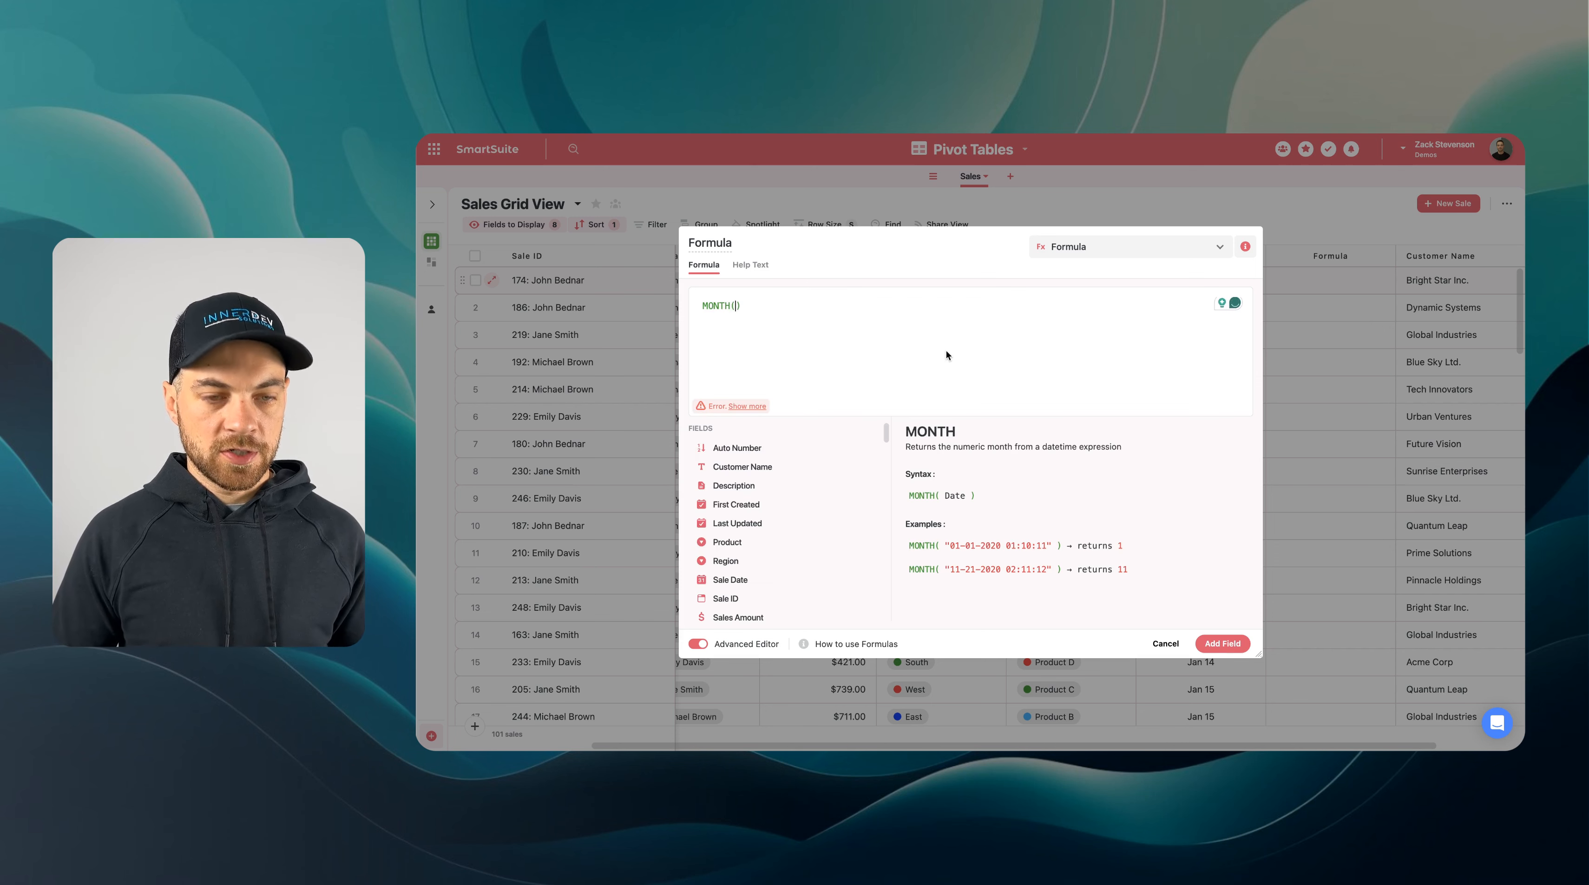
{"action": "type", "text": "da"}
{"action": "key", "text": "BackSpace"}
{"action": "key", "text": "BackSpace"}
{"action": "type", "text": "sa"}
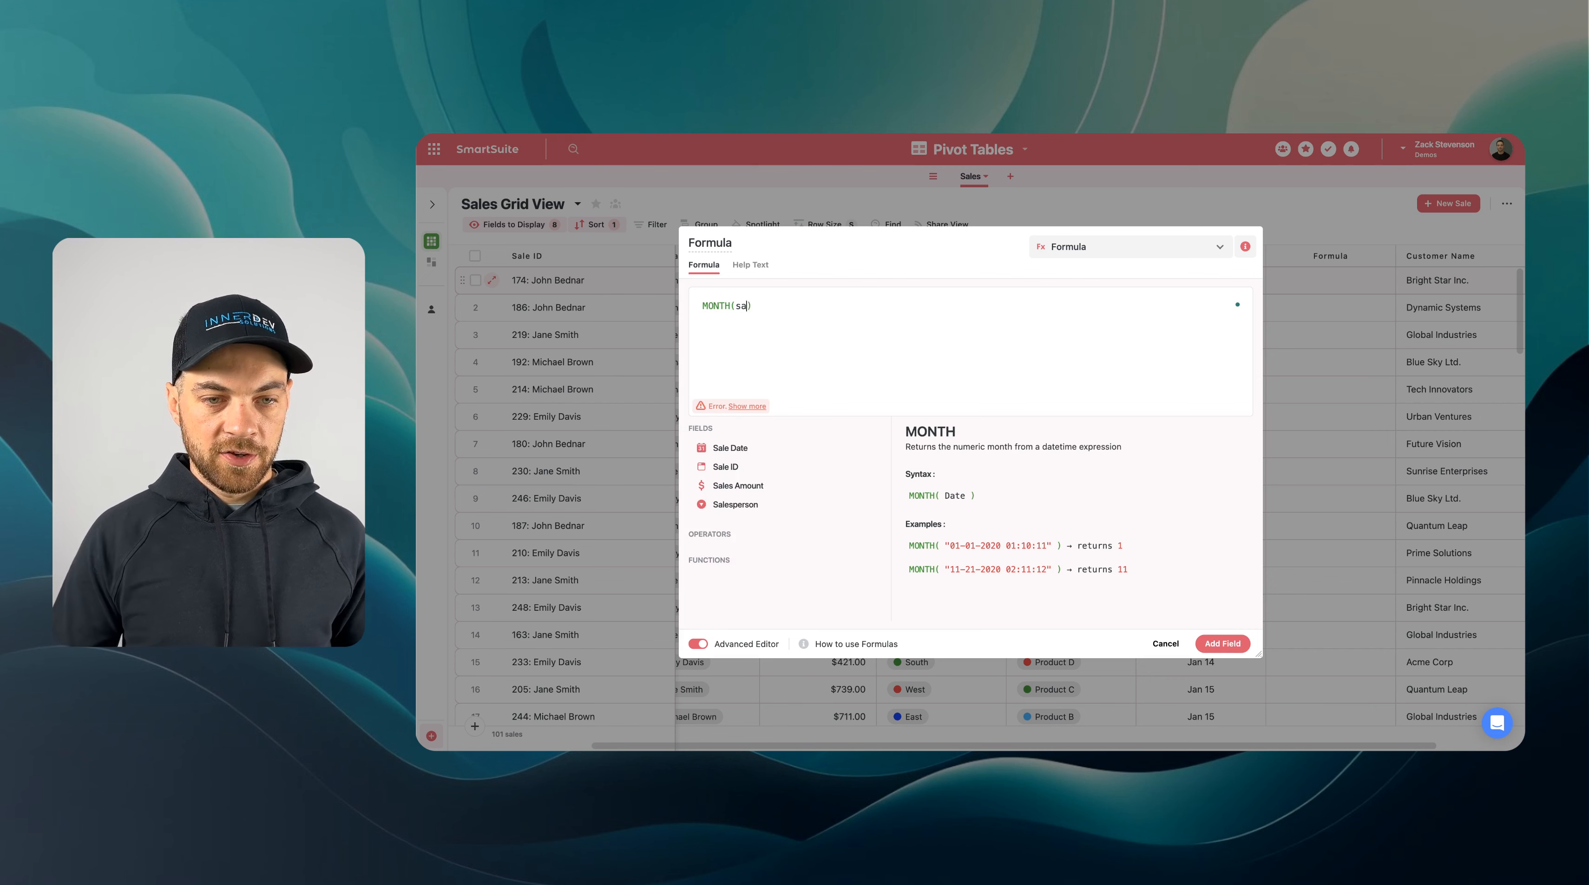
{"action": "left_click", "coordinate": [807, 452]}
- Name the formula field Month, add it to the Sales table and check its values against the sale dates
{"action": "left_click", "coordinate": [742, 239]}
{"action": "type", "text": "Month"}
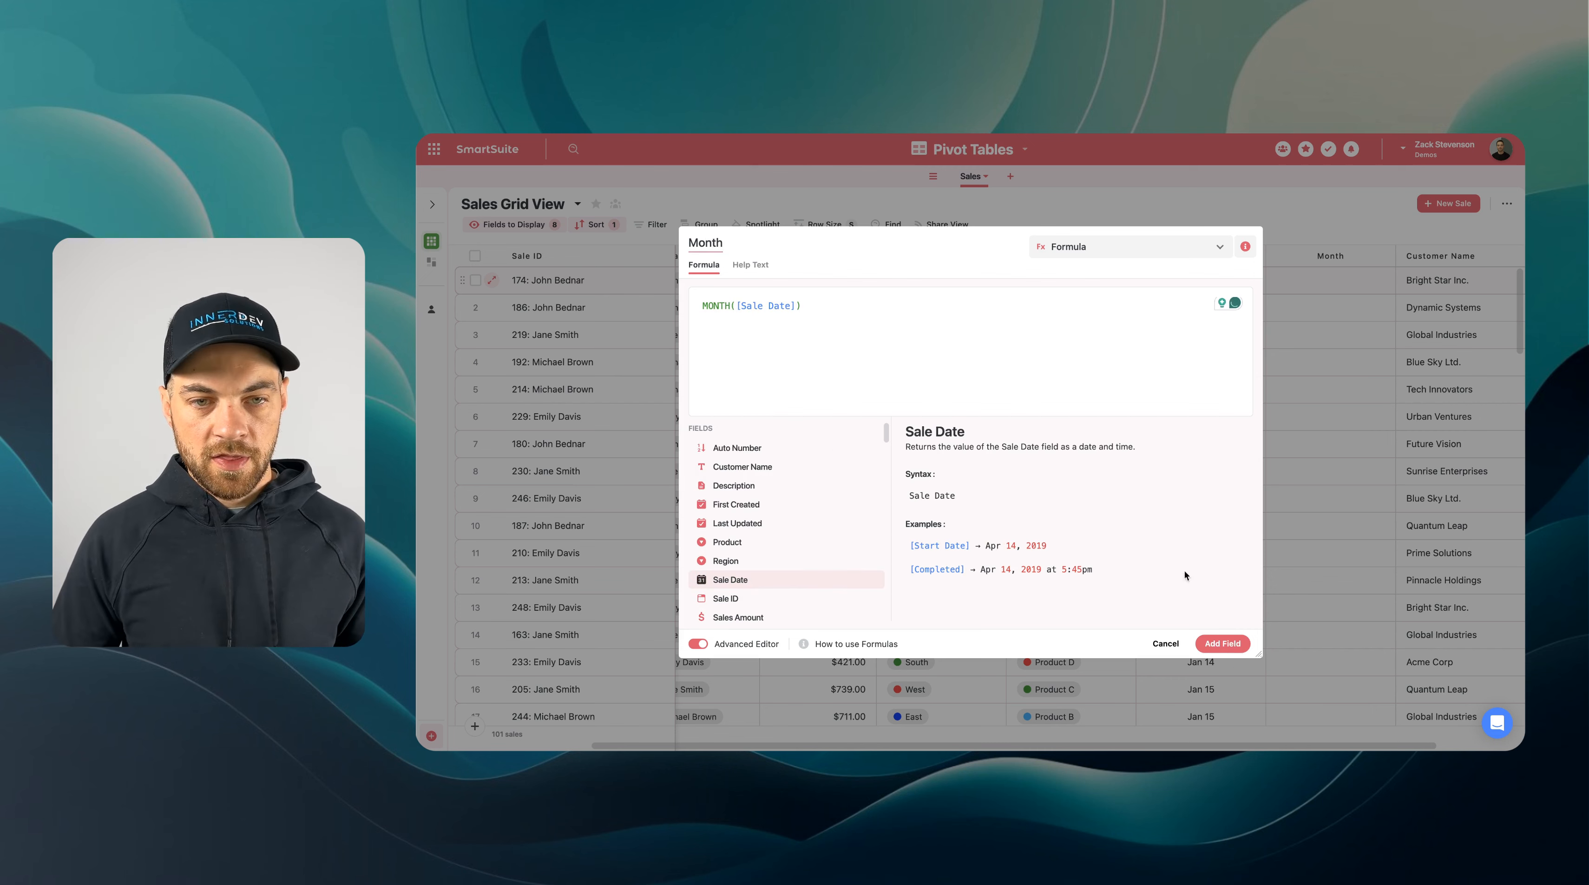
{"action": "left_click", "coordinate": [1215, 641]}
{"action": "scroll", "coordinate": [1269, 427], "scroll_direction": "down", "scroll_amount": 10}
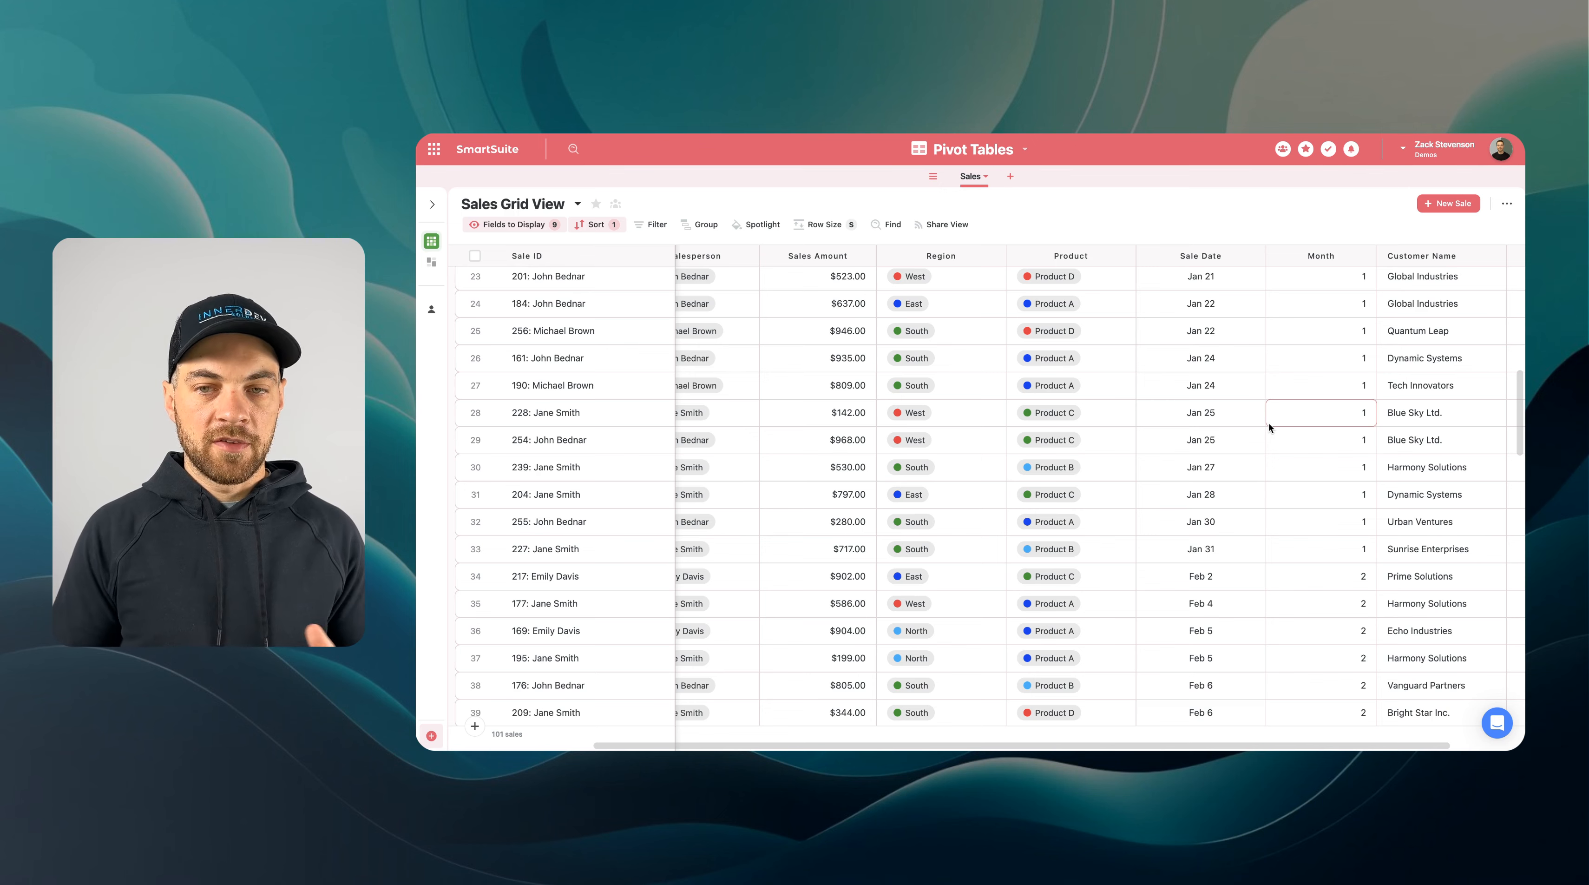
{"action": "scroll", "coordinate": [1269, 423], "scroll_direction": "up", "scroll_amount": 3}
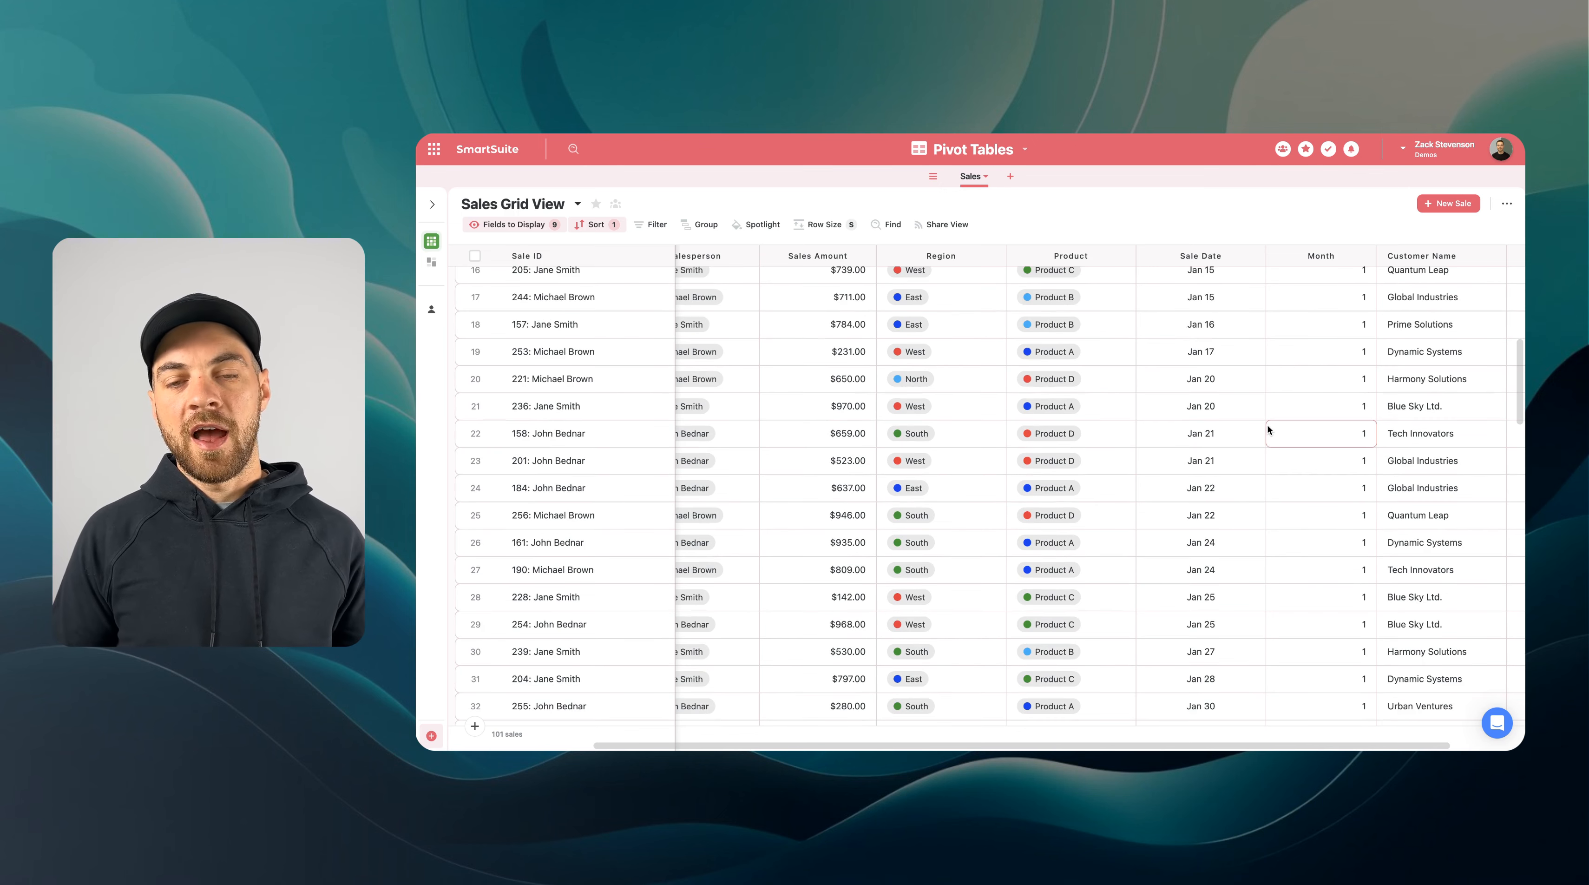
{"action": "scroll", "coordinate": [1301, 422], "scroll_direction": "up", "scroll_amount": 6}
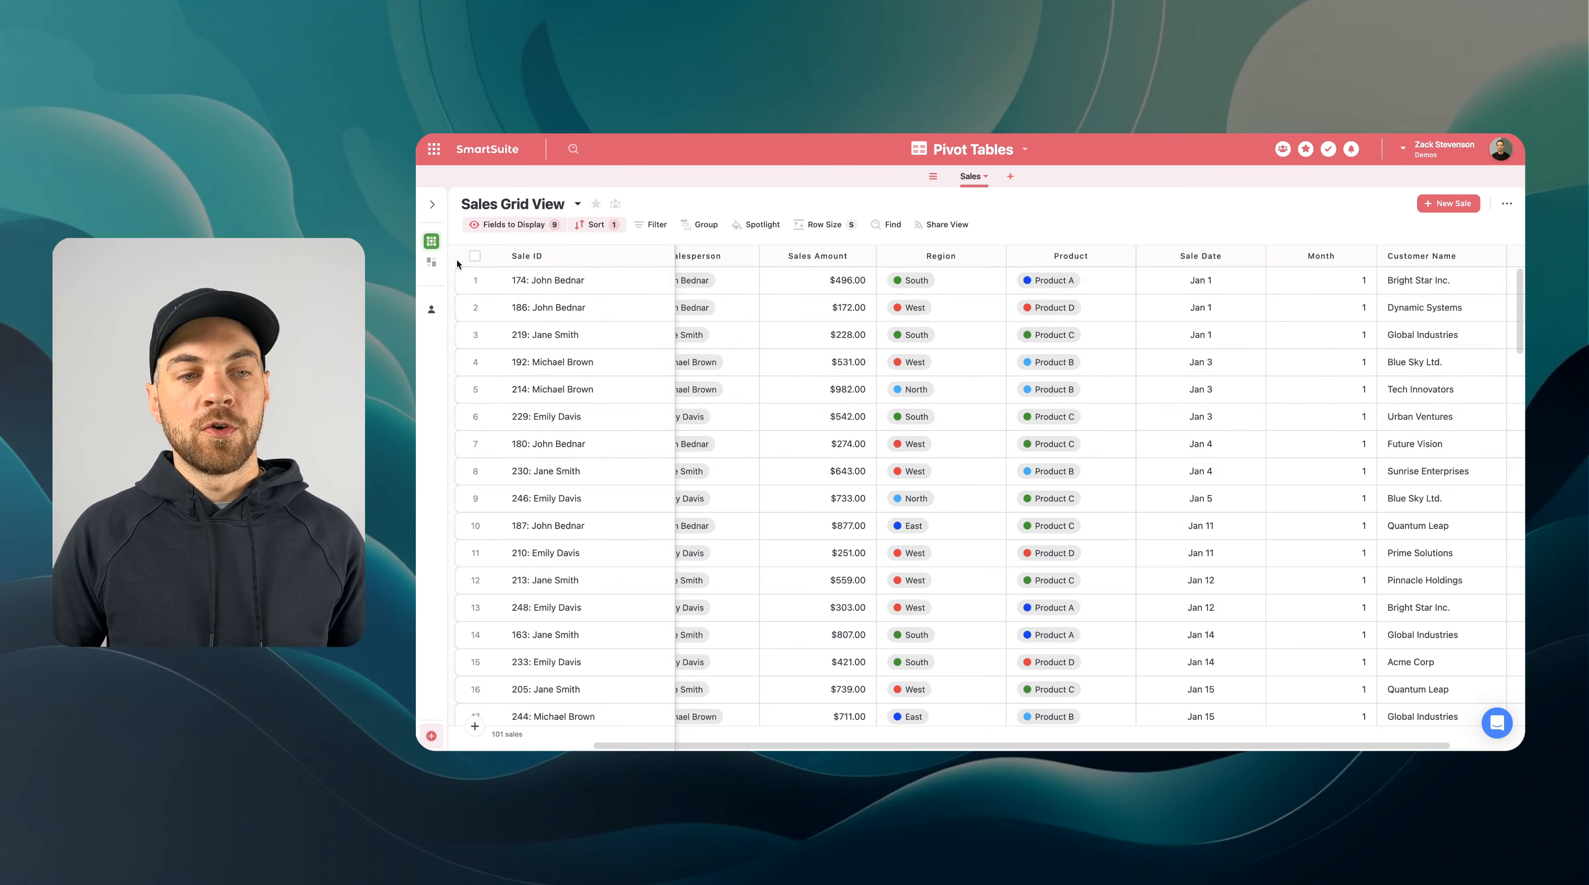
- Return to the dashboard, edit the Employee/Month pivot table and set its row field to Month
{"action": "mouse_move", "coordinate": [435, 263]}
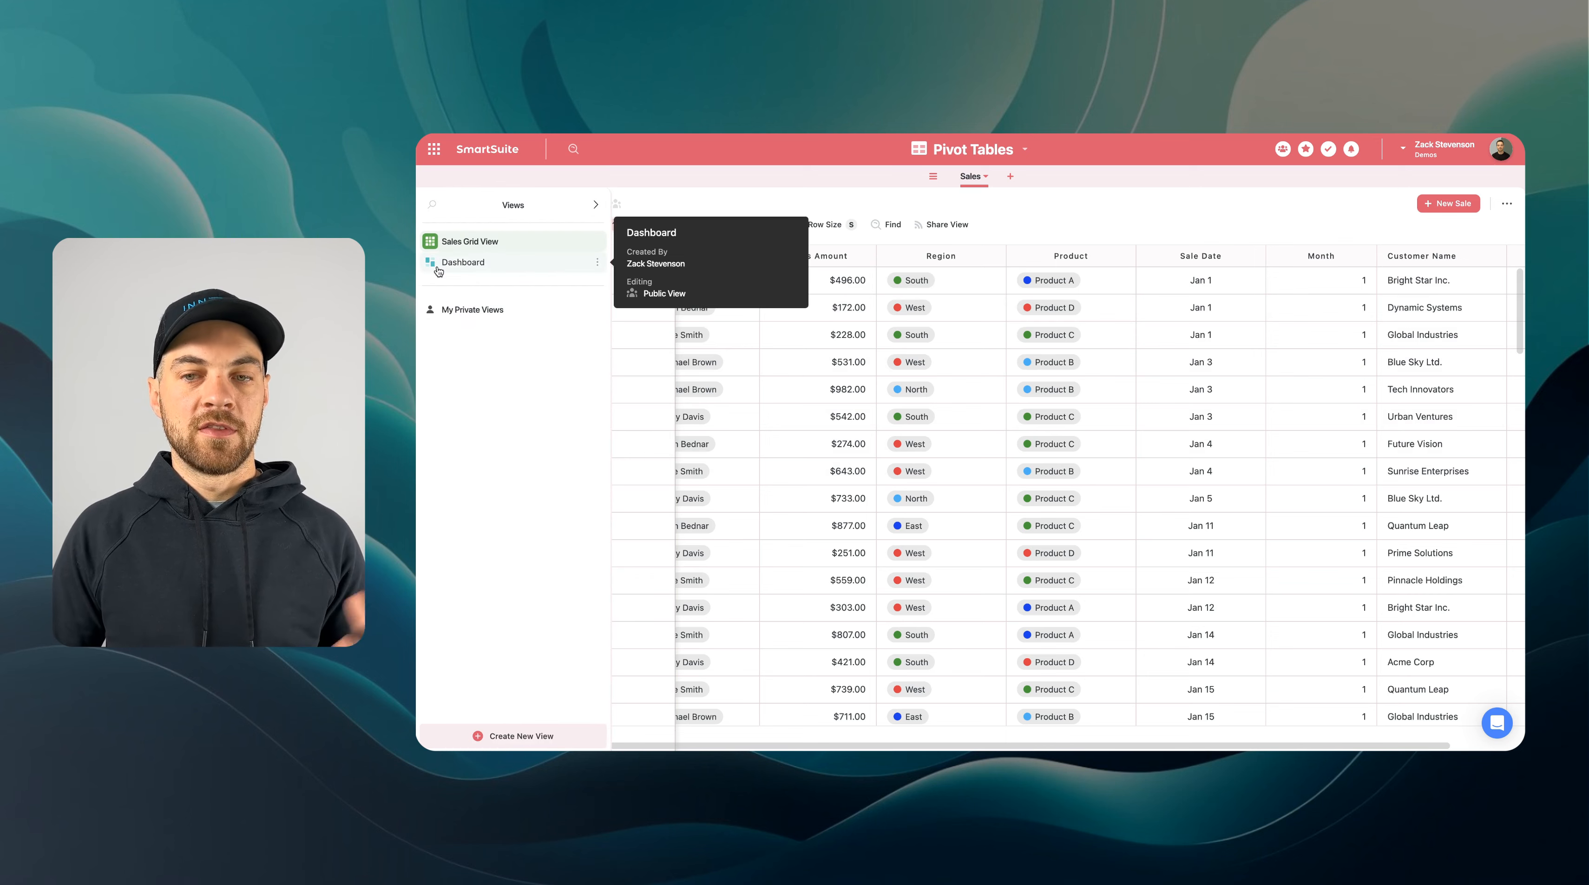
{"action": "left_click", "coordinate": [438, 264]}
{"action": "scroll", "coordinate": [966, 571], "scroll_direction": "down", "scroll_amount": 2}
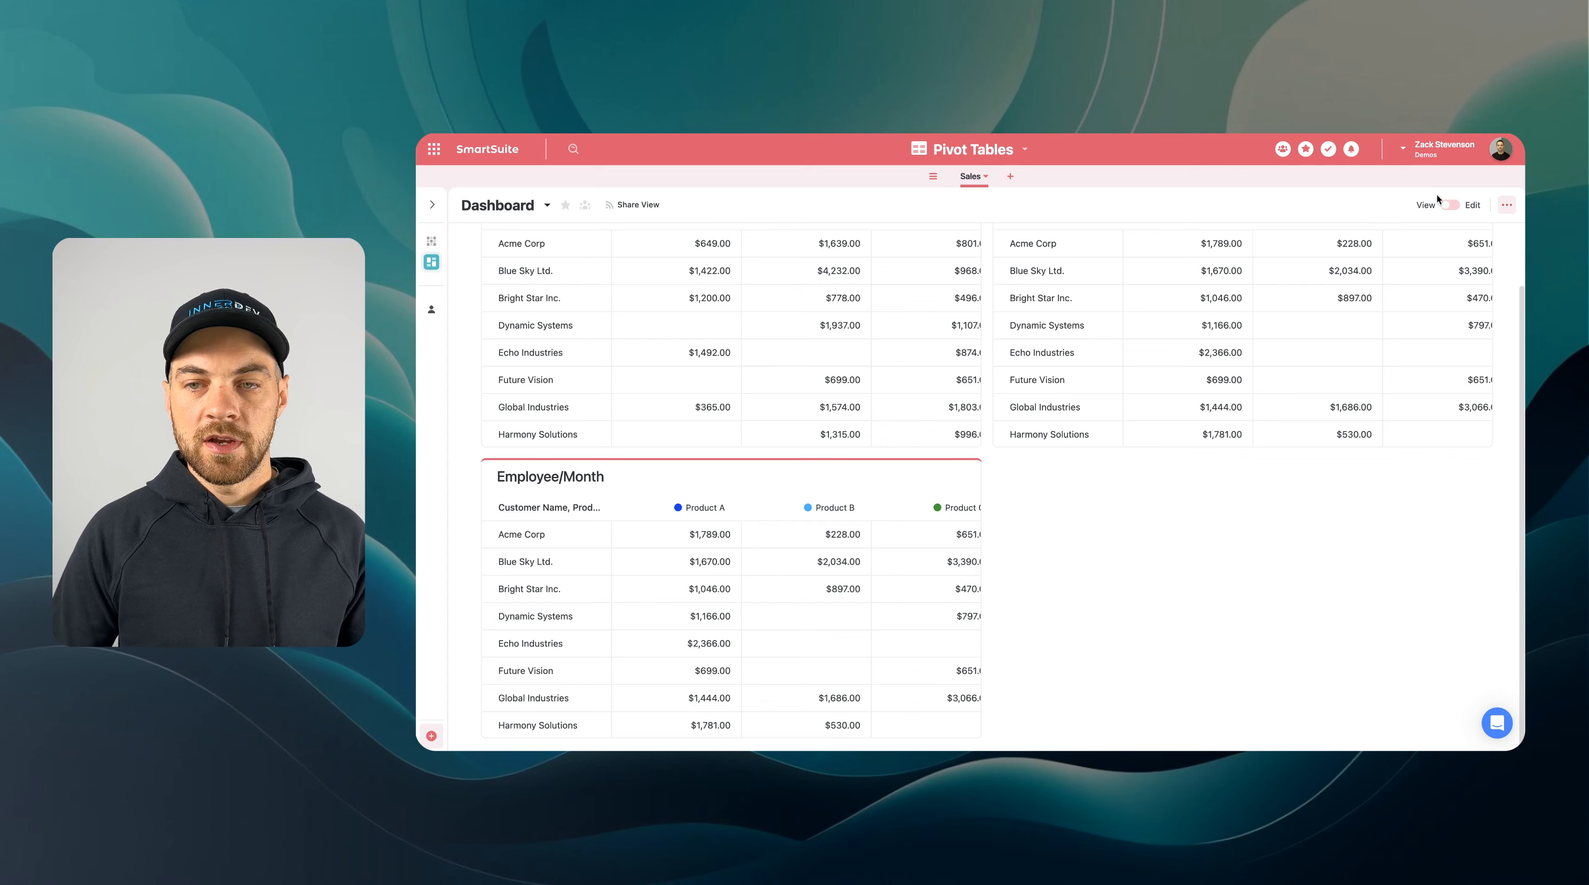
{"action": "left_click", "coordinate": [1450, 205]}
{"action": "left_click", "coordinate": [884, 477]}
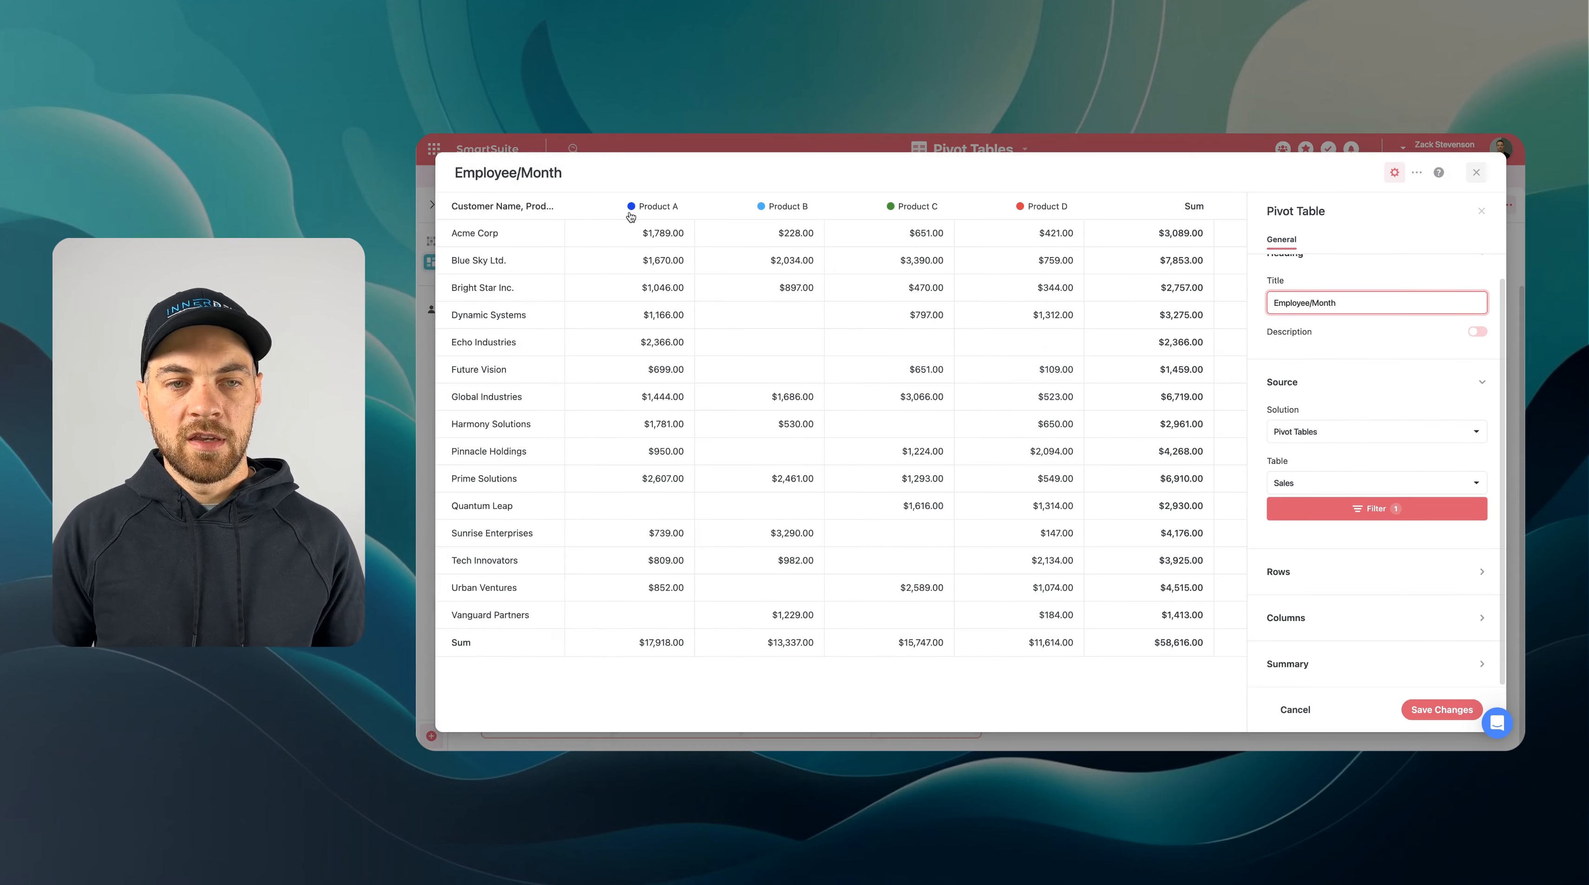
{"action": "left_click", "coordinate": [1308, 626]}
{"action": "left_click", "coordinate": [1311, 585]}
{"action": "left_click", "coordinate": [1351, 460]}
{"action": "left_click", "coordinate": [1334, 528]}
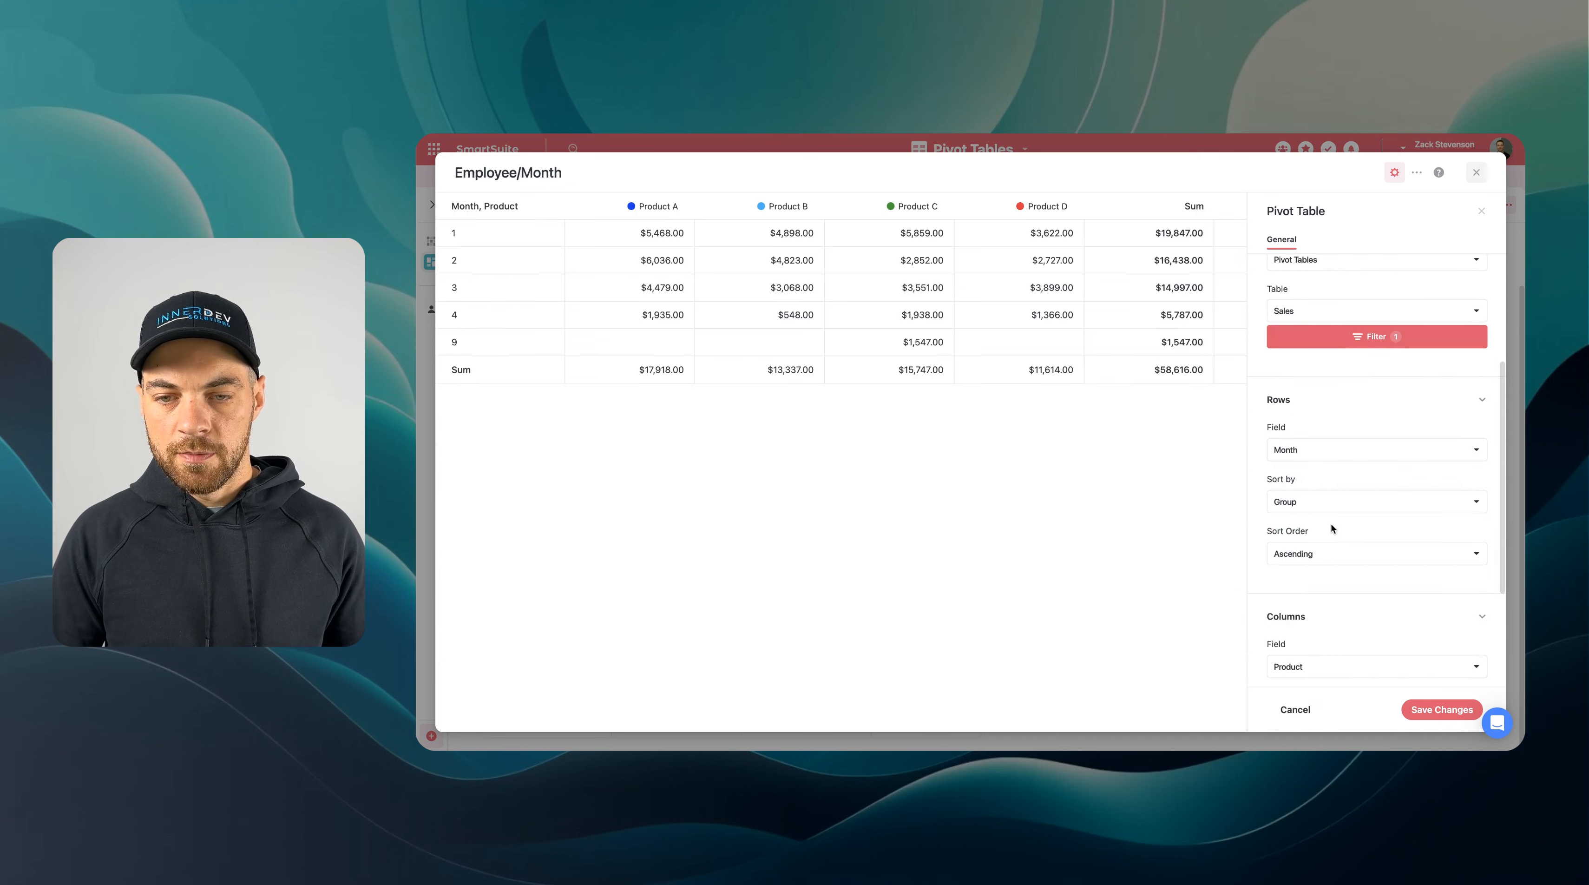
- Change the Employee/Month pivot table's column field to Salesperson, save the changes and expand the table
{"action": "left_click", "coordinate": [1291, 617]}
{"action": "scroll", "coordinate": [1308, 362], "scroll_direction": "up", "scroll_amount": 2}
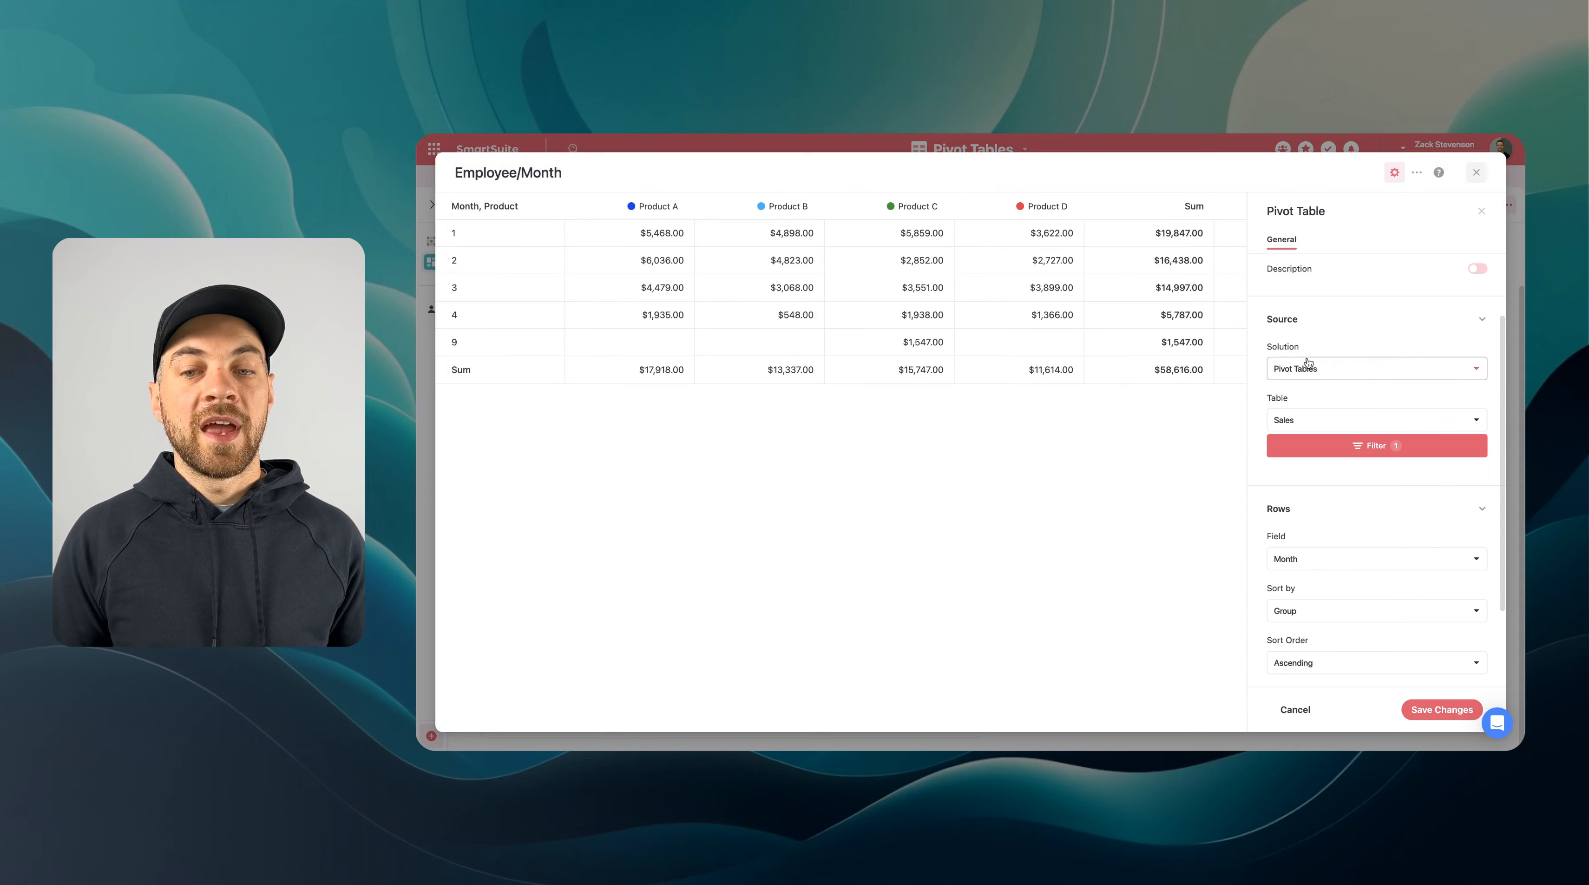
{"action": "scroll", "coordinate": [1335, 487], "scroll_direction": "down", "scroll_amount": 2}
{"action": "left_click", "coordinate": [1285, 617]}
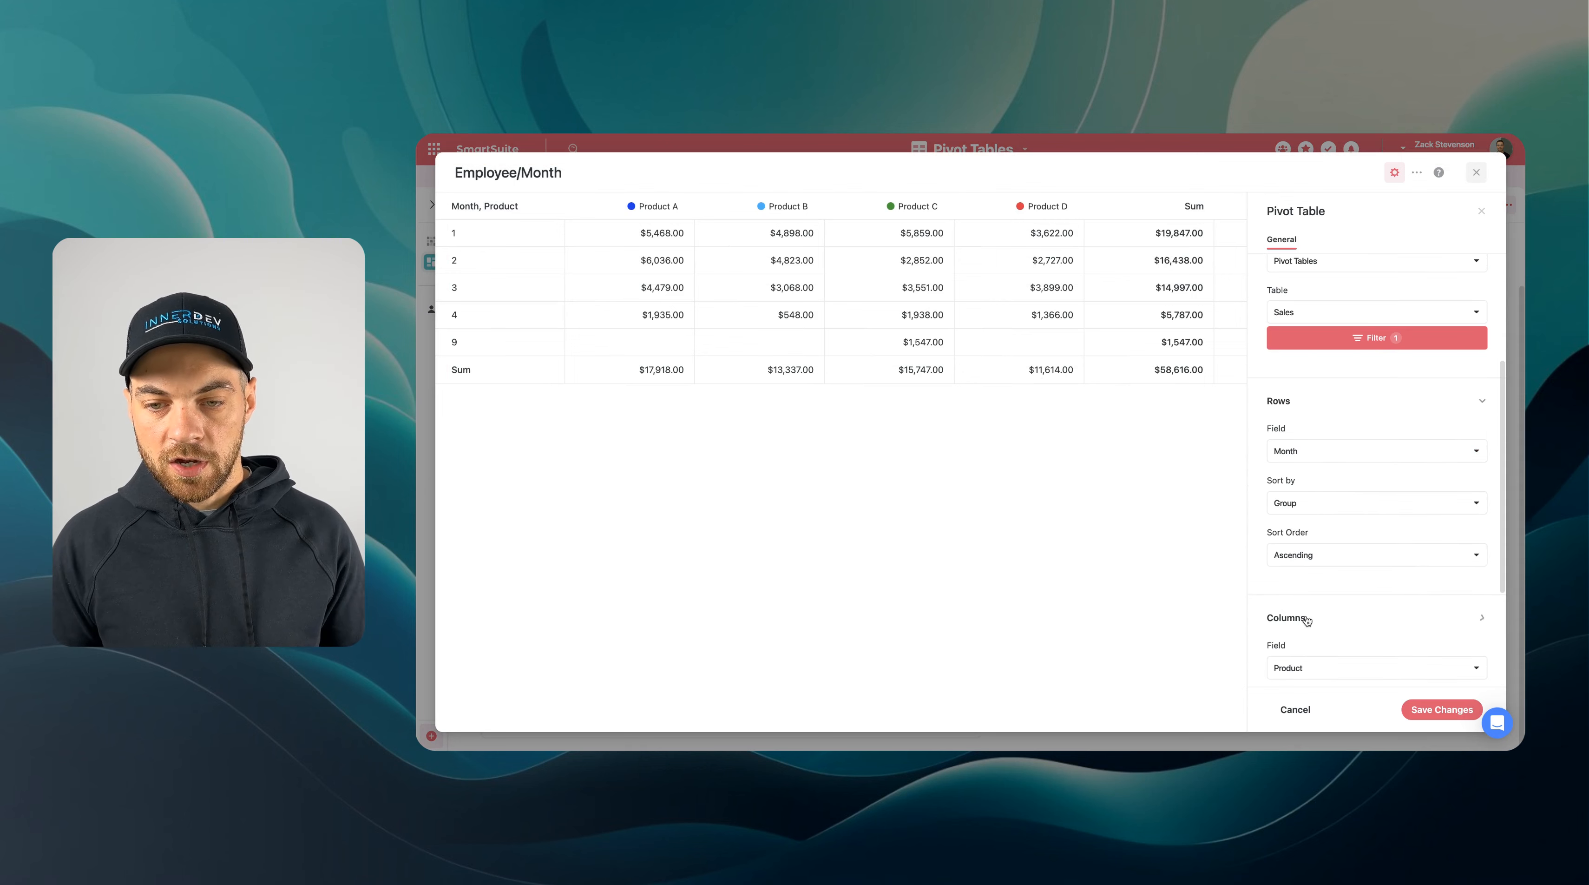
{"action": "scroll", "coordinate": [1317, 595], "scroll_direction": "down", "scroll_amount": 1}
{"action": "left_click", "coordinate": [1311, 593]}
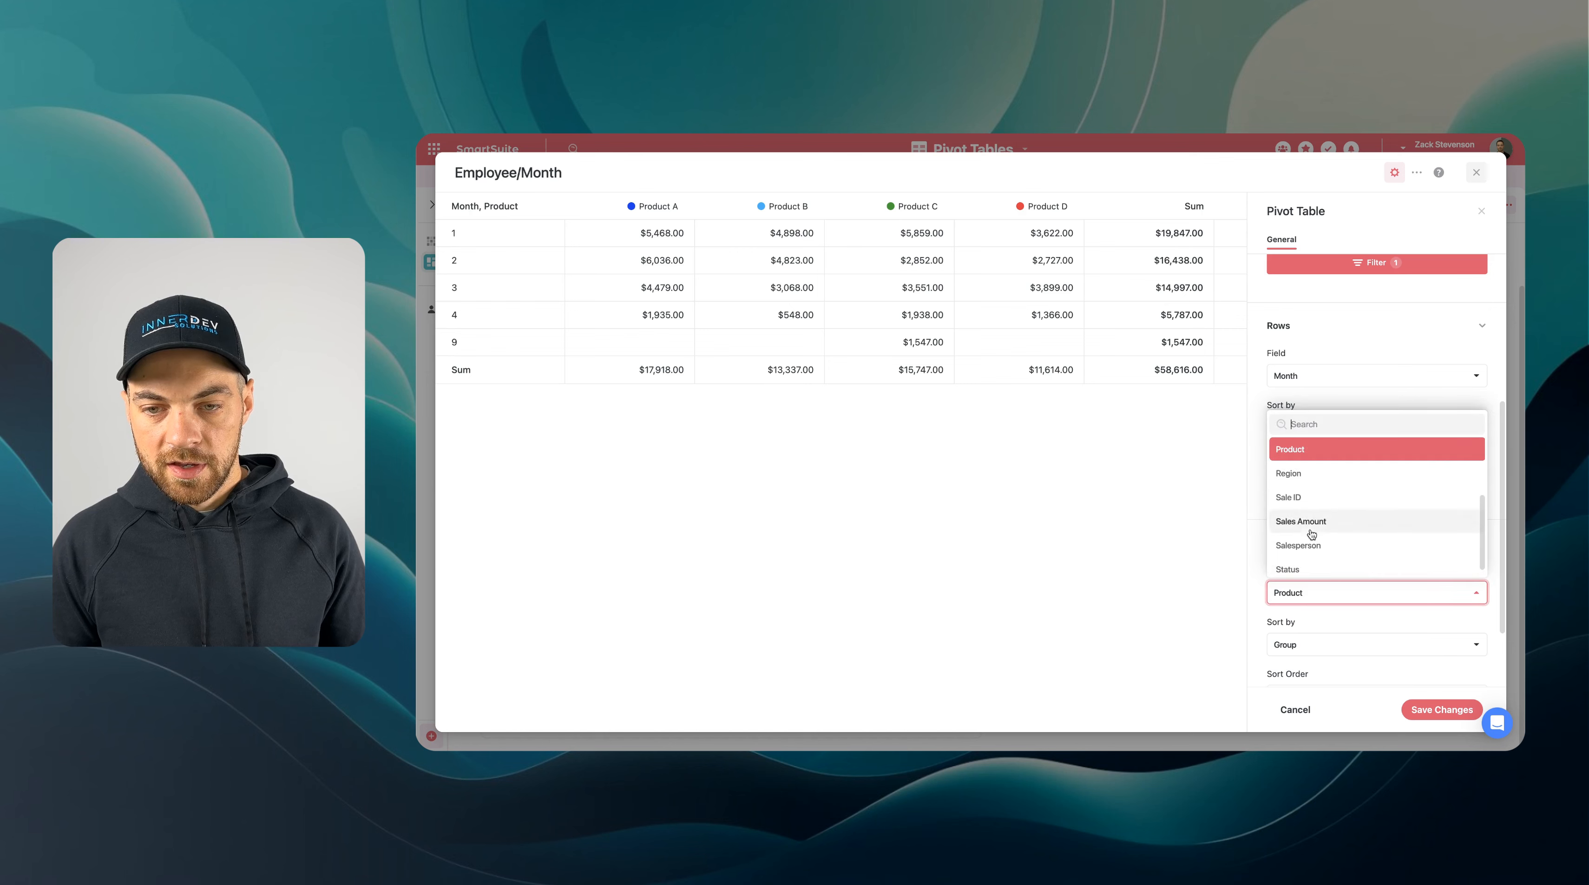
{"action": "left_click", "coordinate": [1332, 545]}
{"action": "scroll", "coordinate": [1387, 545], "scroll_direction": "down", "scroll_amount": 2}
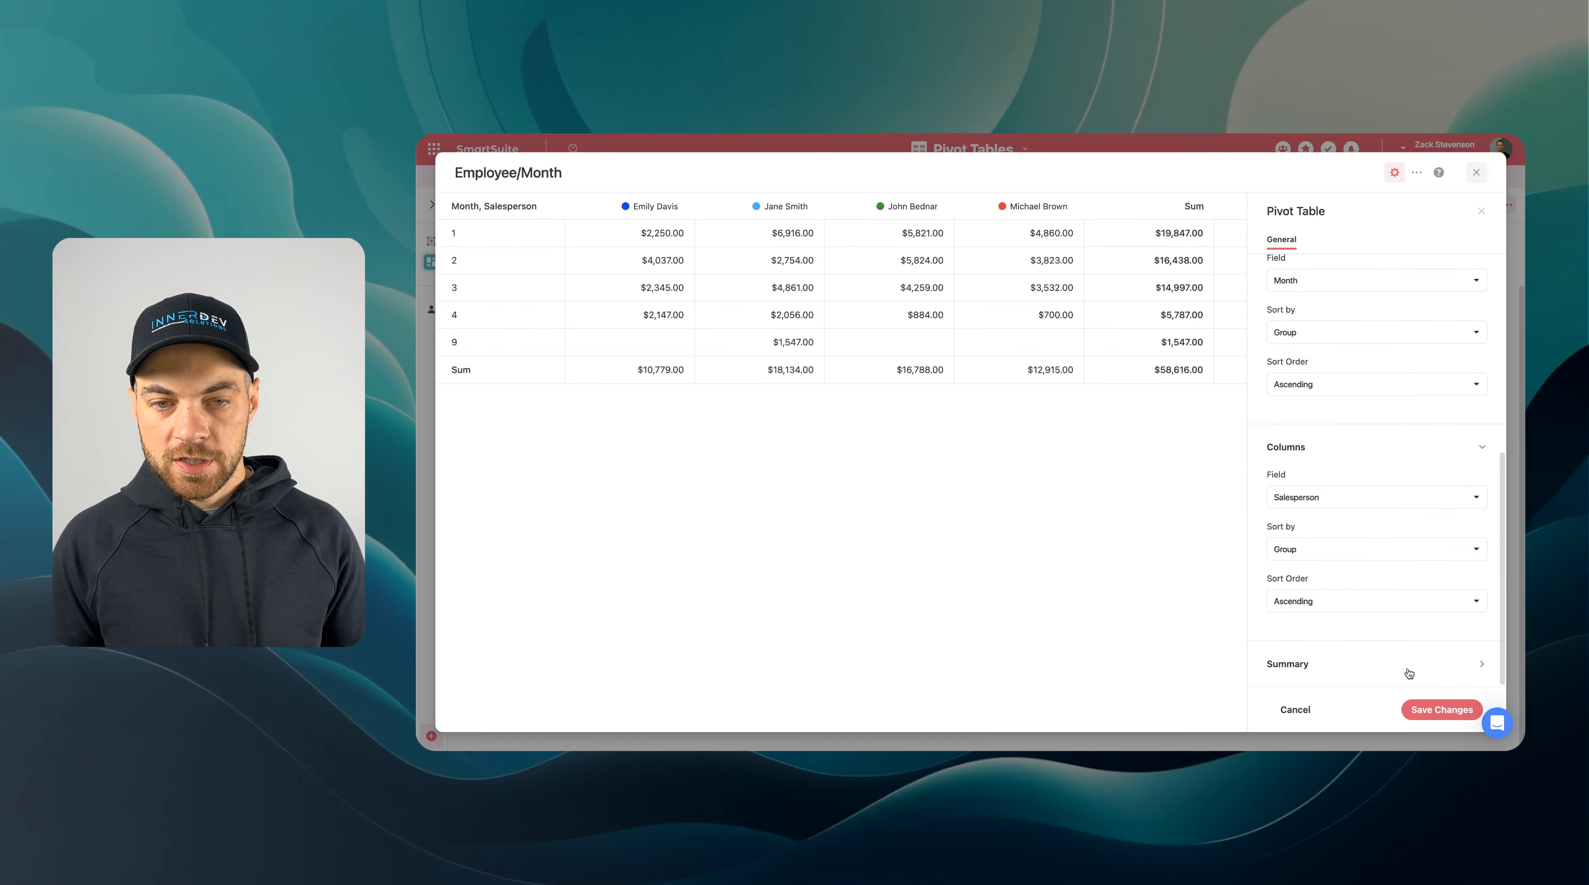
{"action": "left_click", "coordinate": [1442, 708]}
{"action": "left_click", "coordinate": [954, 451]}
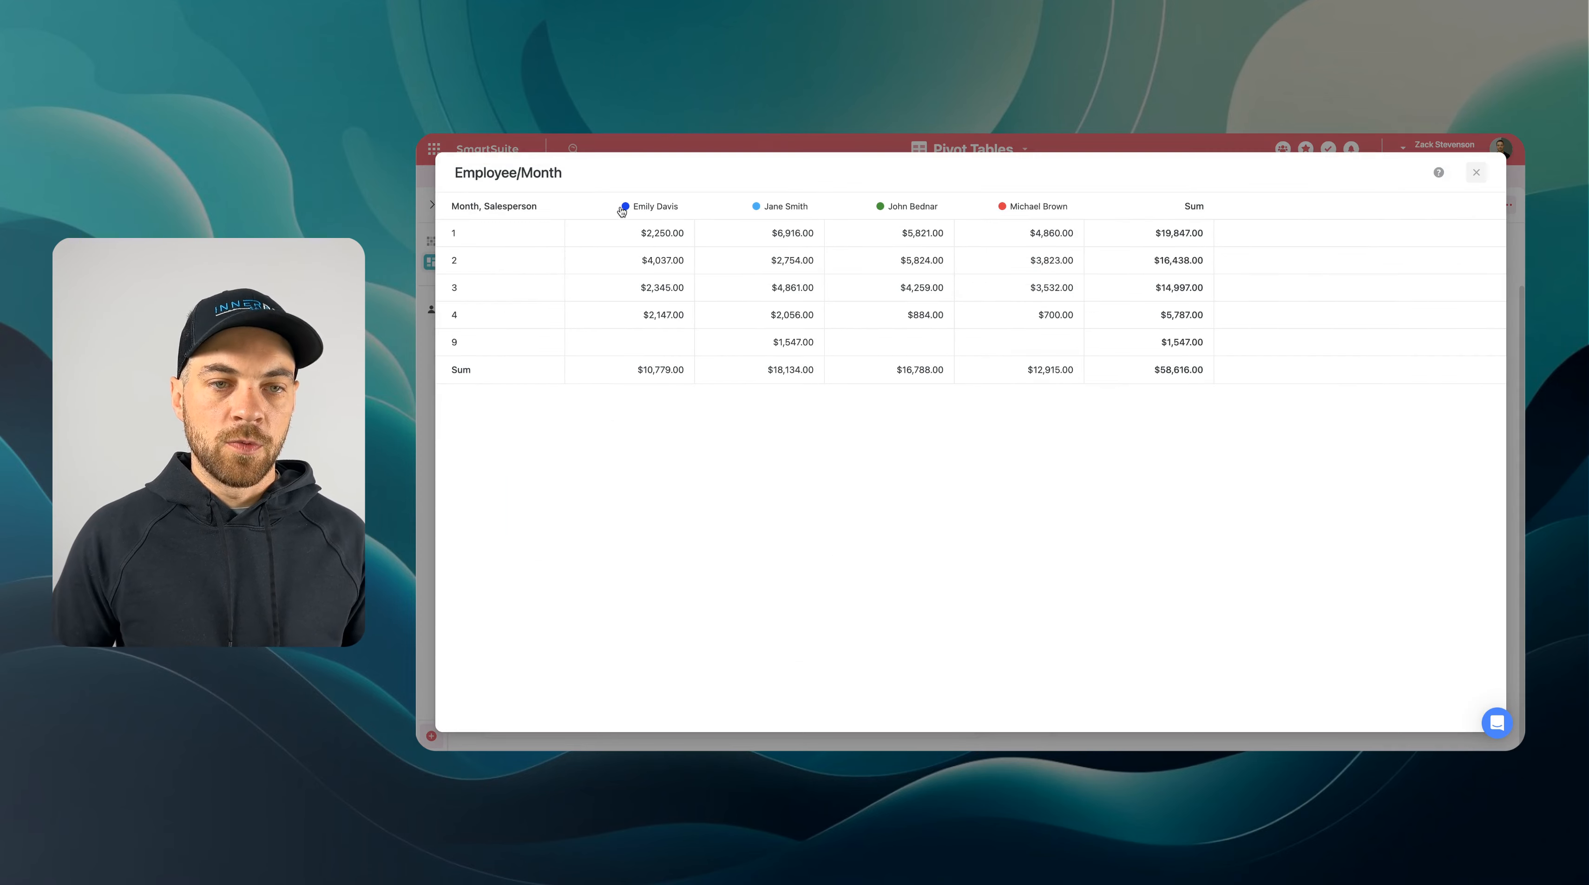